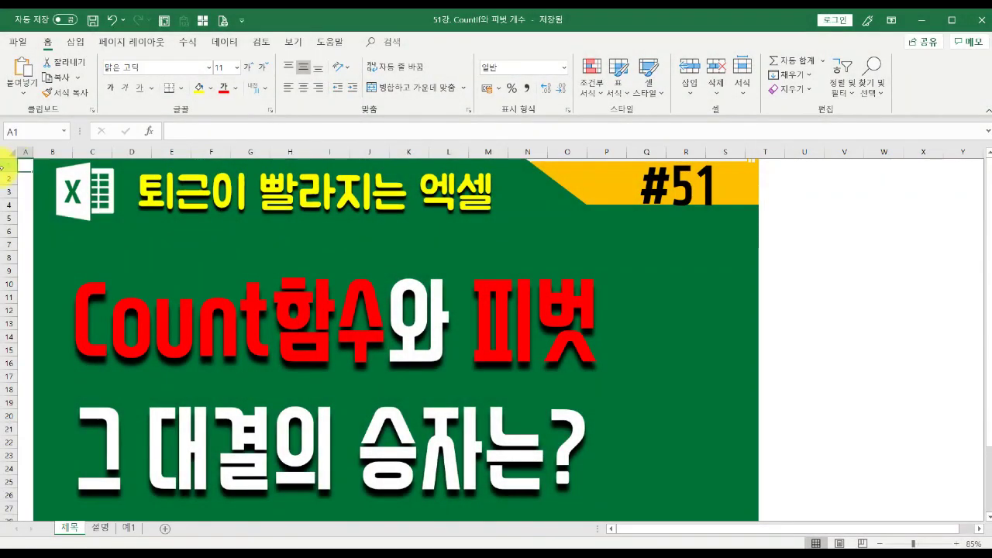
On the 설명 sheet, widen column C so the full description text fits beside the formulas
click(104, 527)
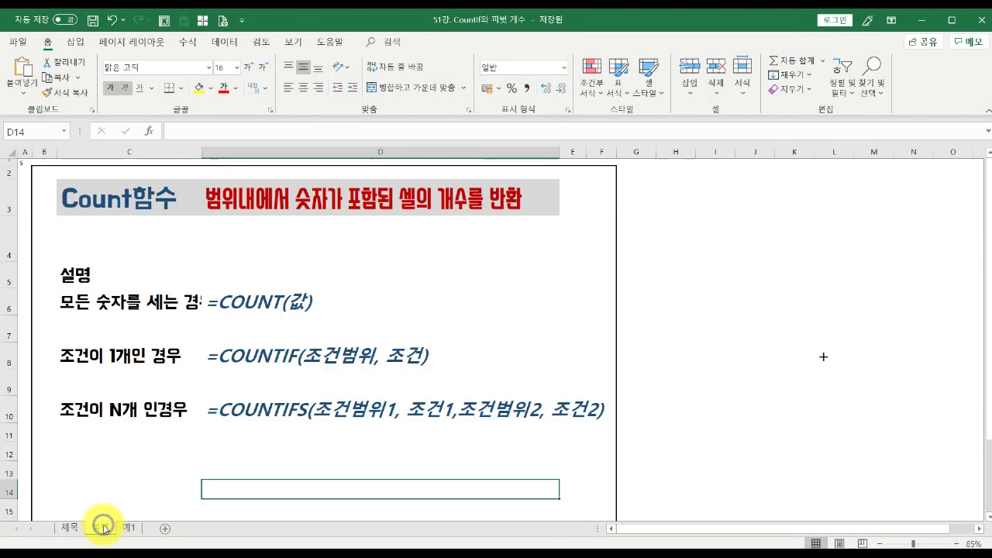
click(49, 236)
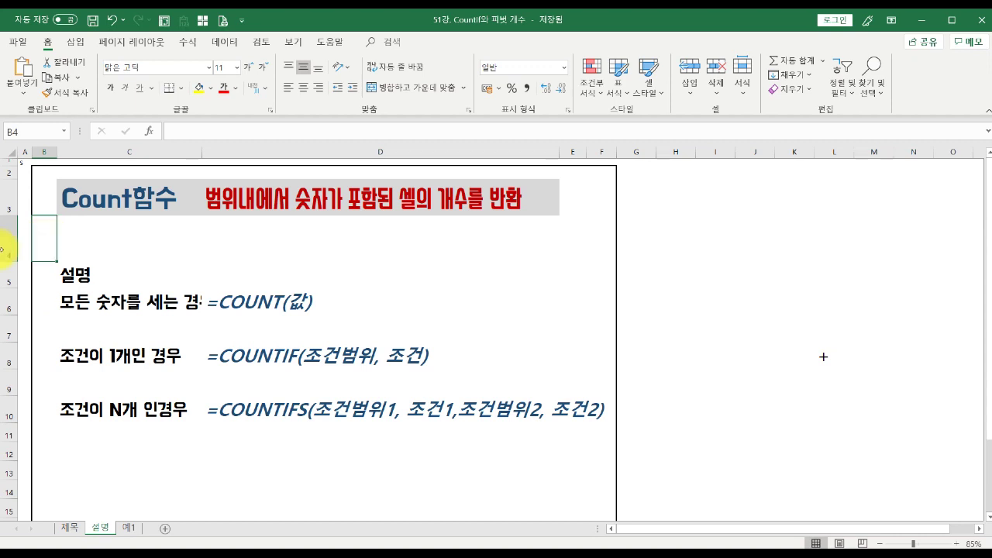
drag(203, 153, 228, 153)
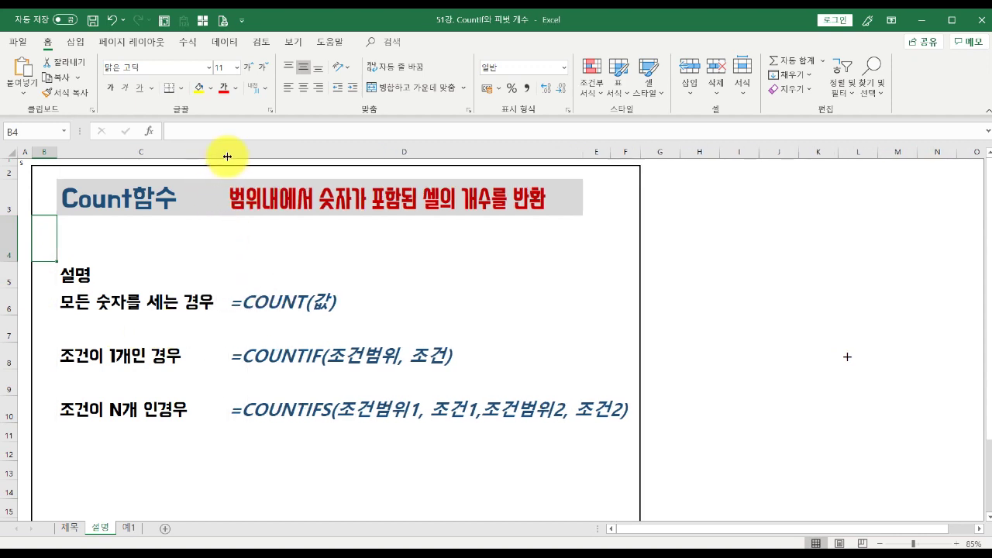
Review the 설명 sheet's use cases and syntax for COUNT, COUNTIF and COUNTIFS
click(158, 324)
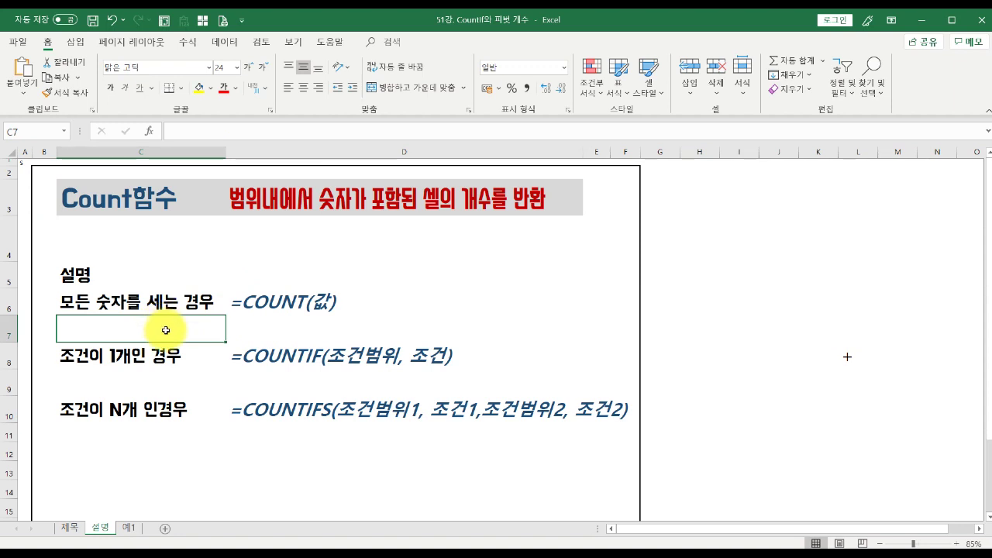
click(162, 356)
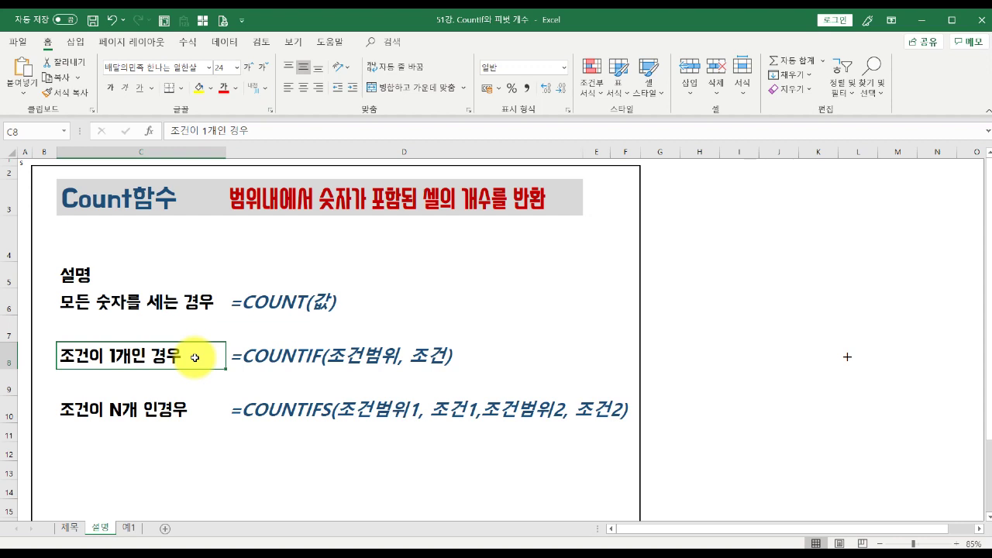
click(257, 410)
click(248, 448)
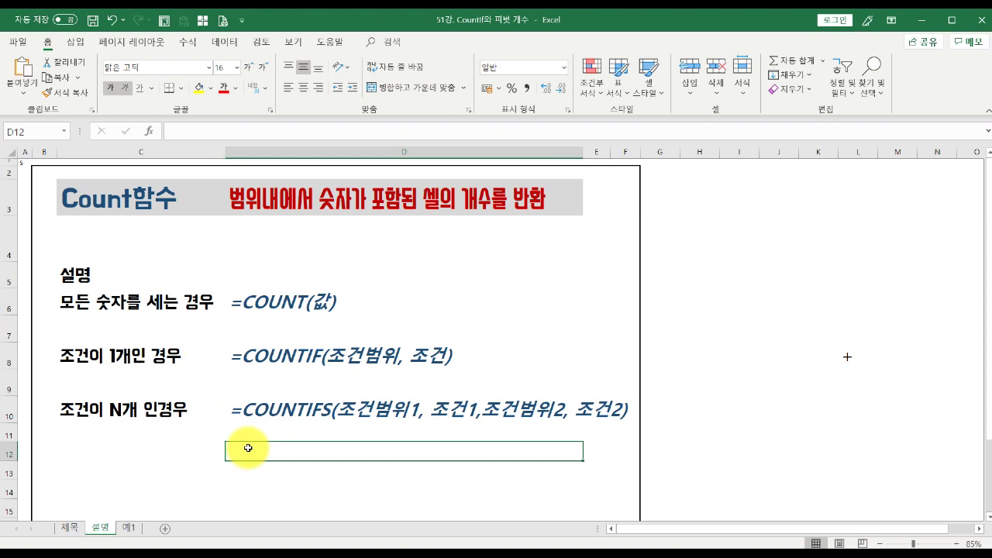
click(179, 308)
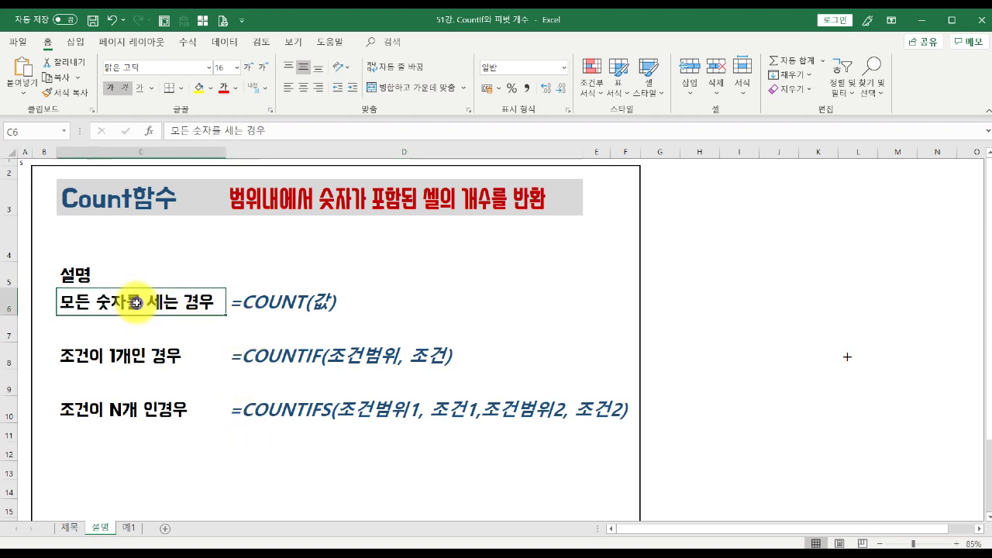
click(239, 304)
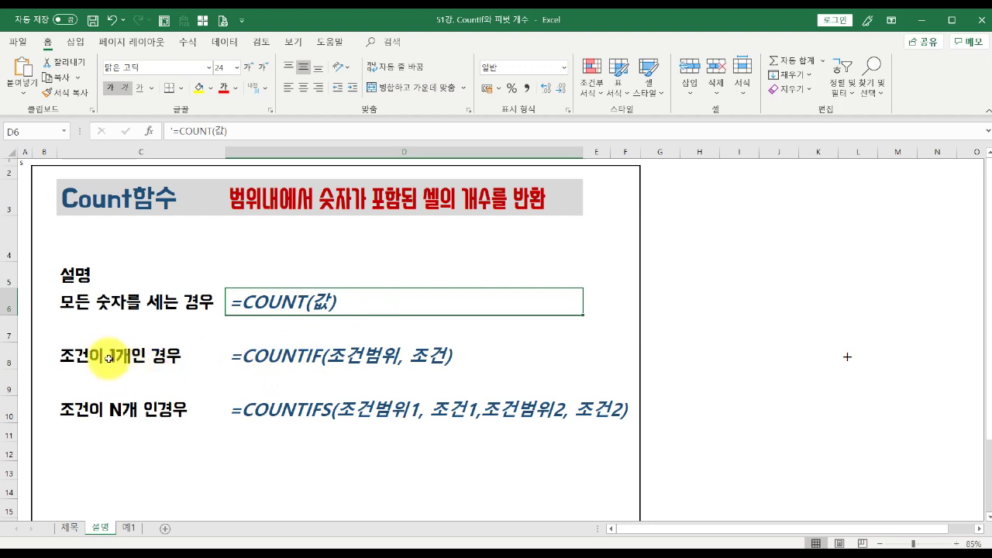
click(310, 361)
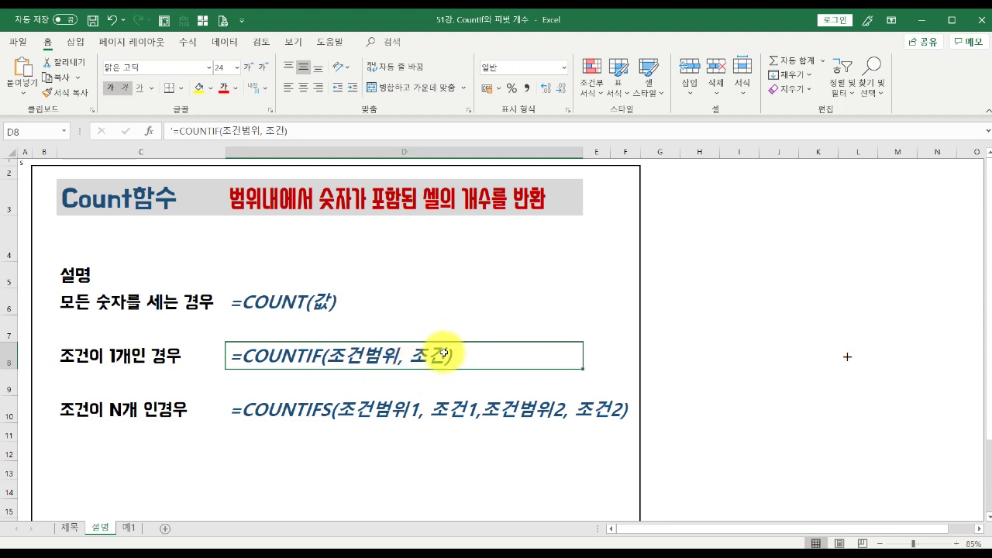
click(313, 411)
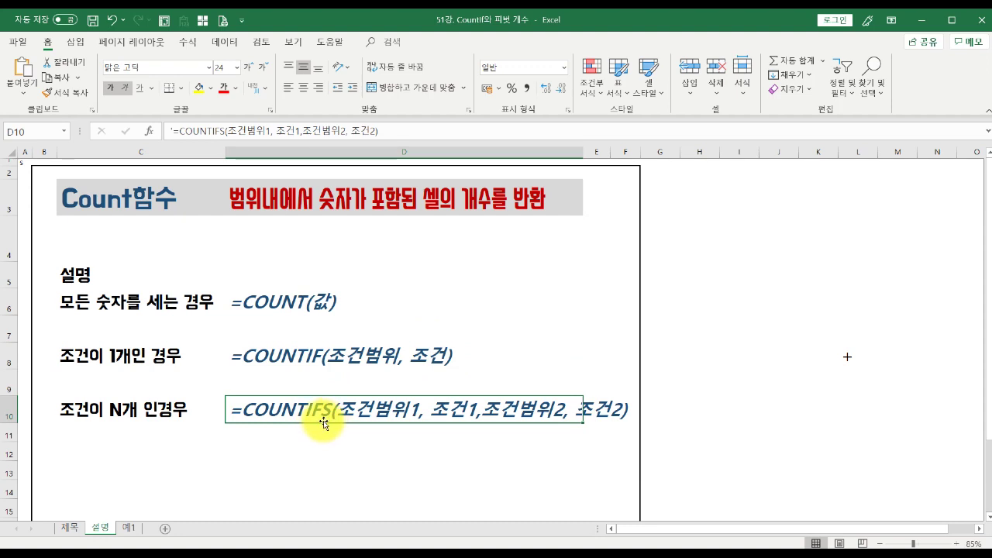
click(312, 364)
click(307, 408)
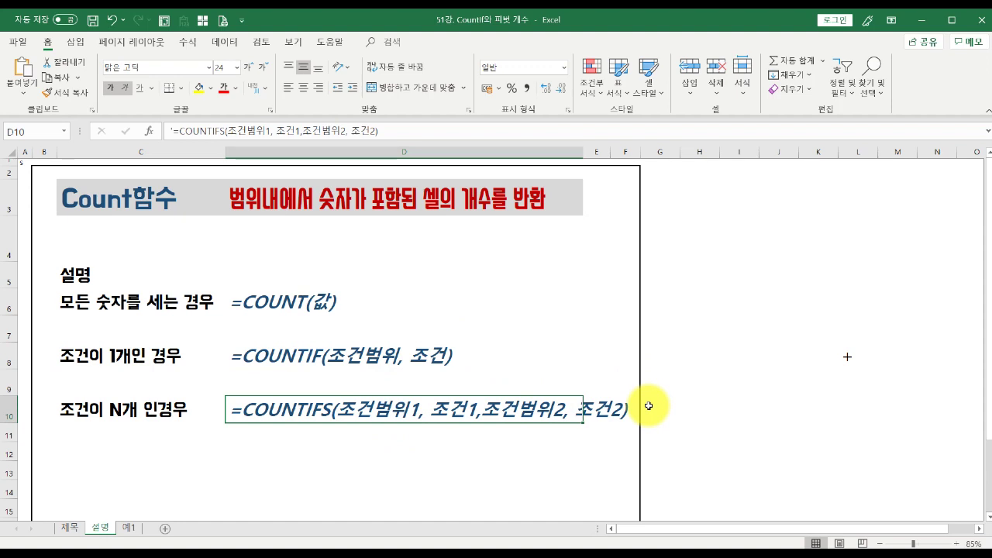
On the 예1 sheet, examine the branch sales table's headings from 번호 to 매출액 and its data rows
click(128, 528)
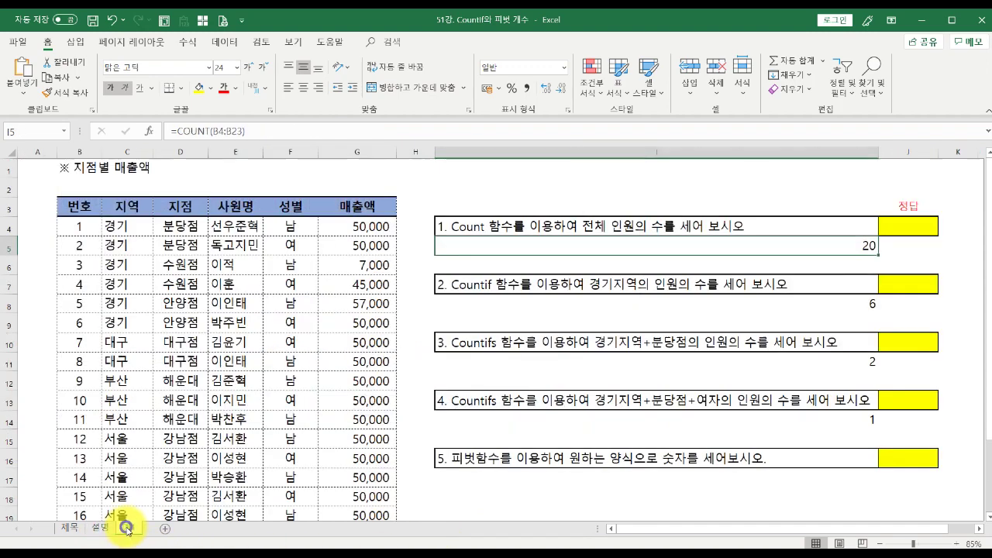
click(75, 211)
click(128, 207)
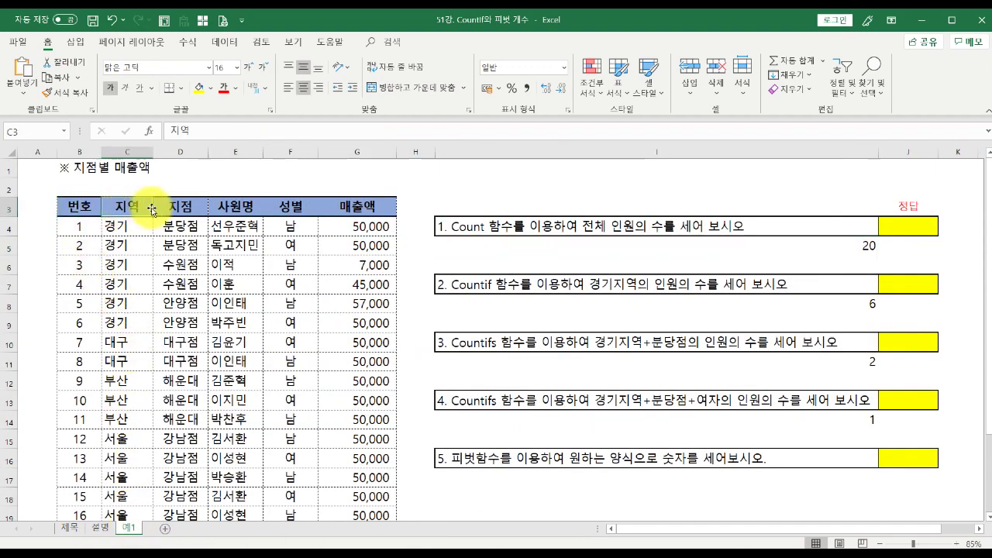
click(180, 207)
click(237, 207)
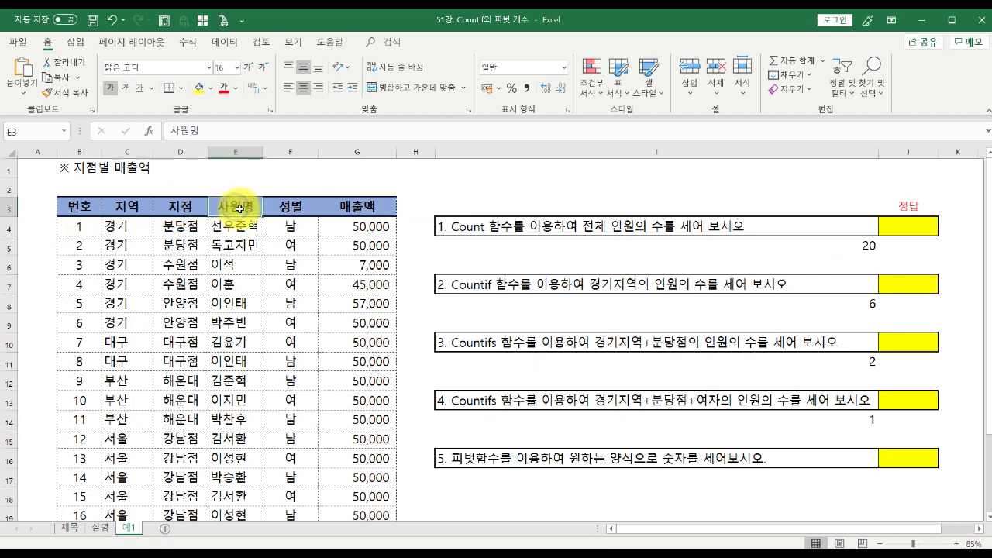
click(284, 208)
click(364, 205)
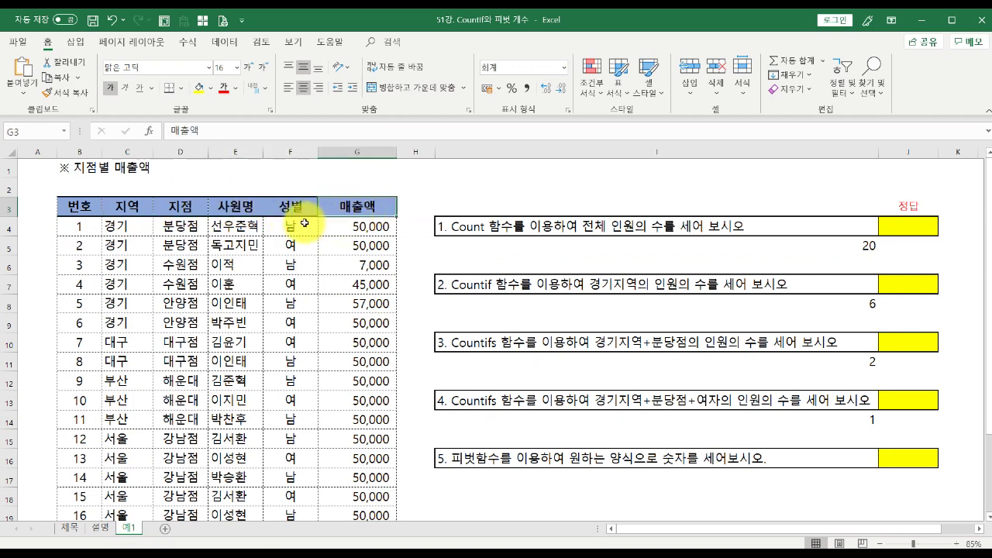
drag(124, 230, 115, 381)
scroll(115, 381, down, 3)
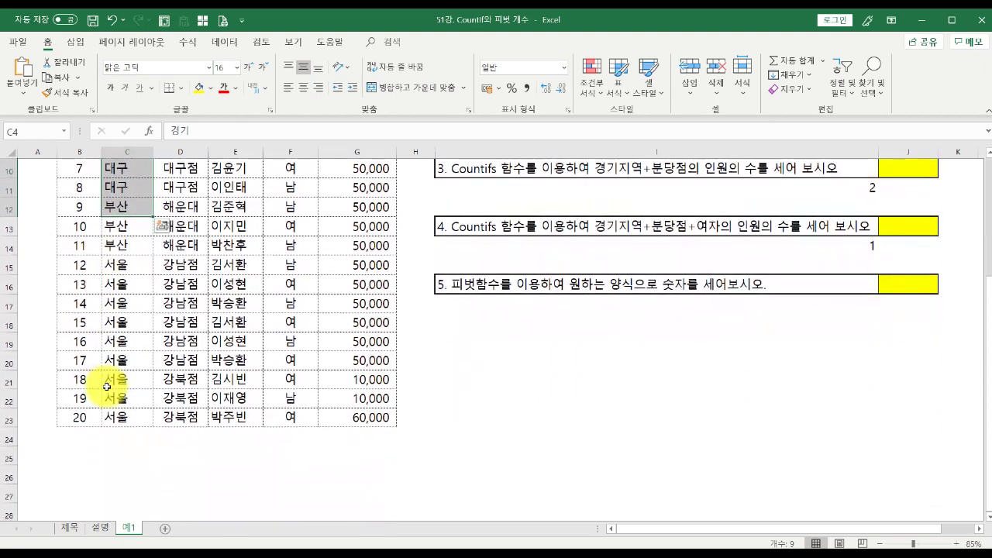
scroll(116, 381, up, 3)
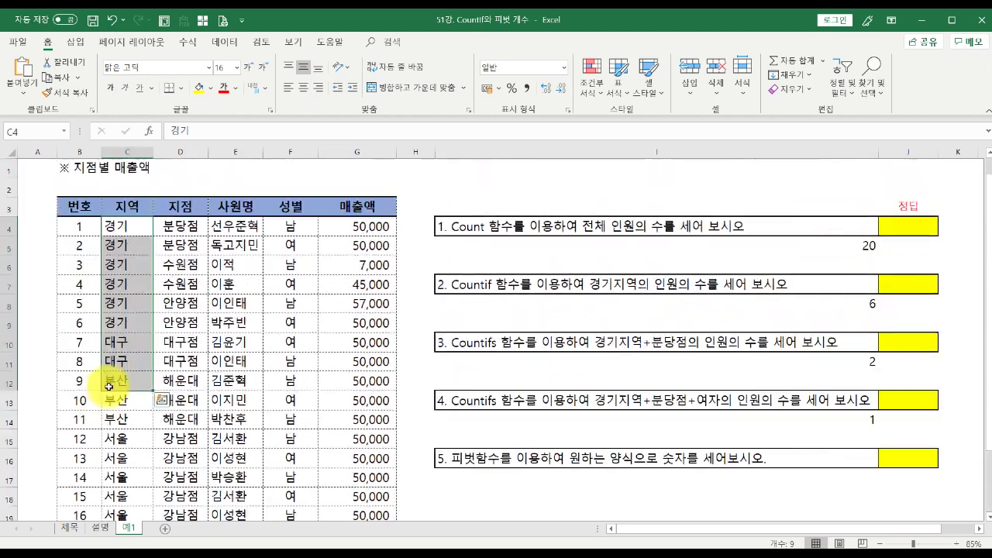
click(184, 248)
click(246, 225)
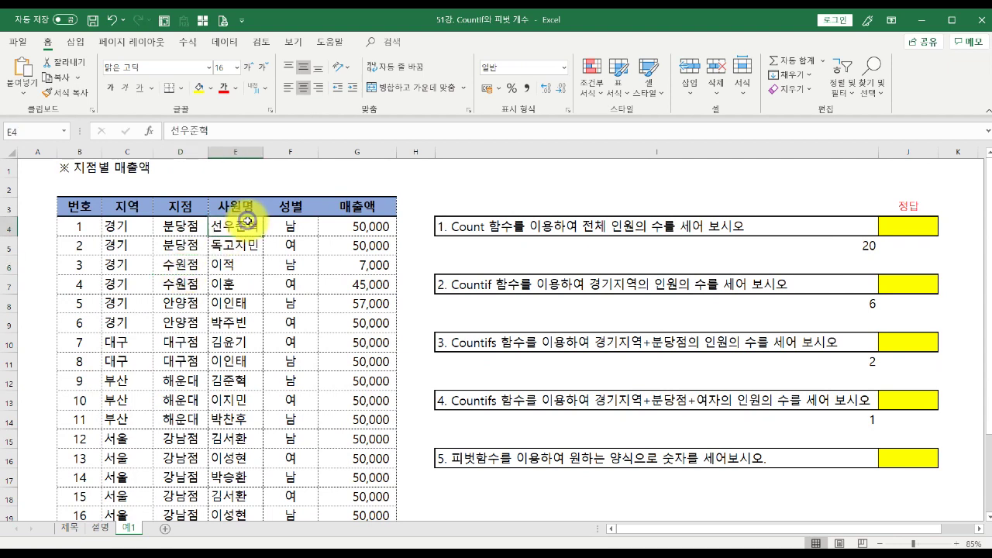
click(286, 228)
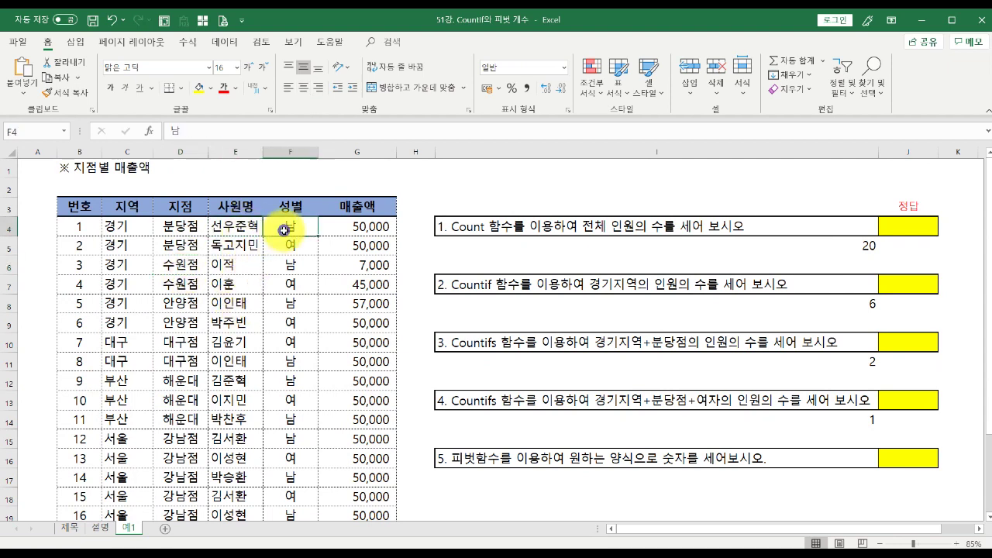
drag(76, 206, 343, 364)
click(336, 339)
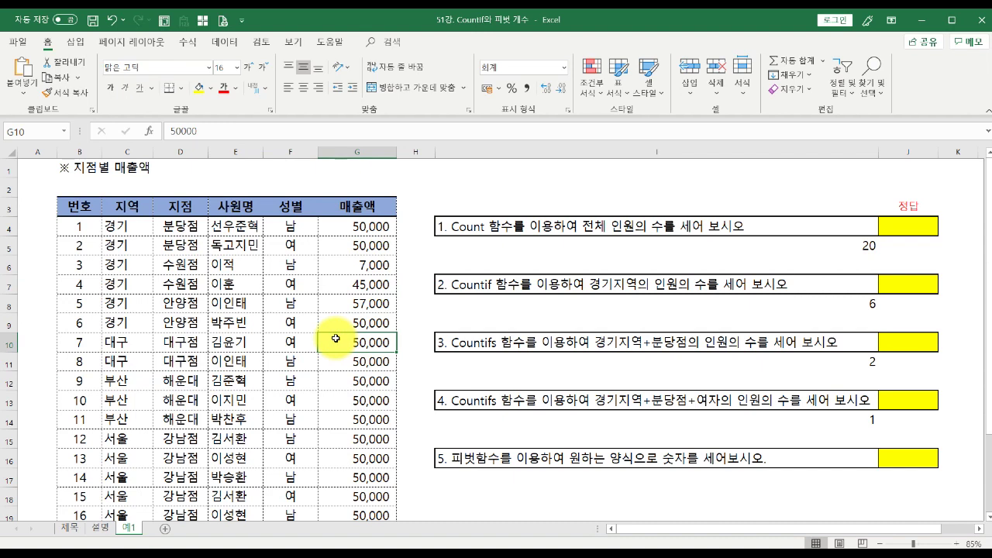
Narrow columns A, H and I so the table, questions and 정답 column fit together at 100% zoom
click(462, 227)
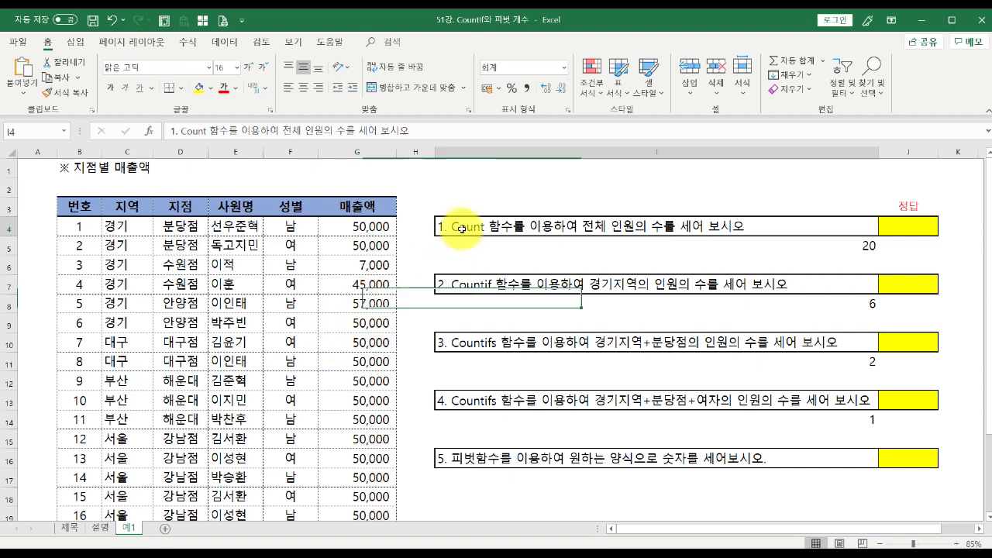
ctrl+scroll(465, 245, up, 1)
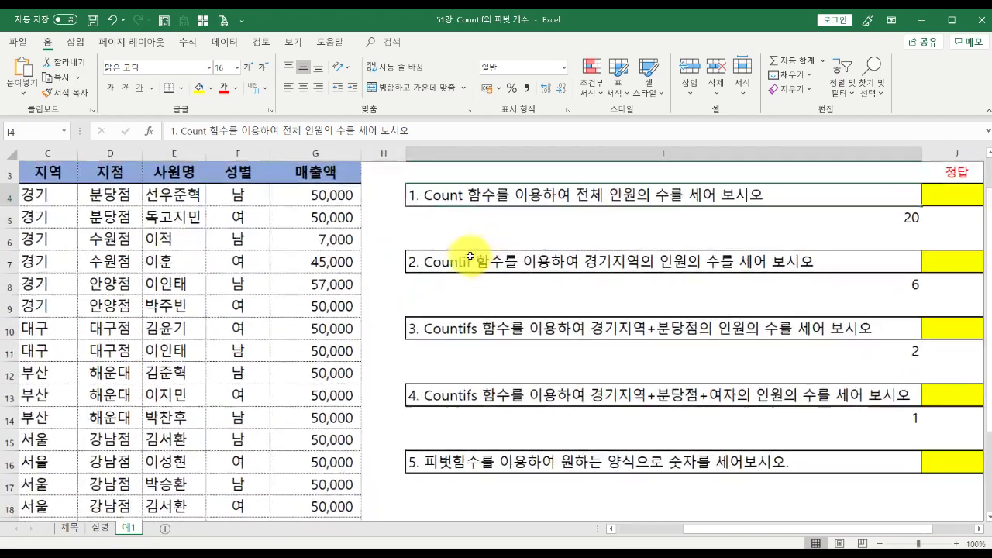
drag(720, 527, 664, 527)
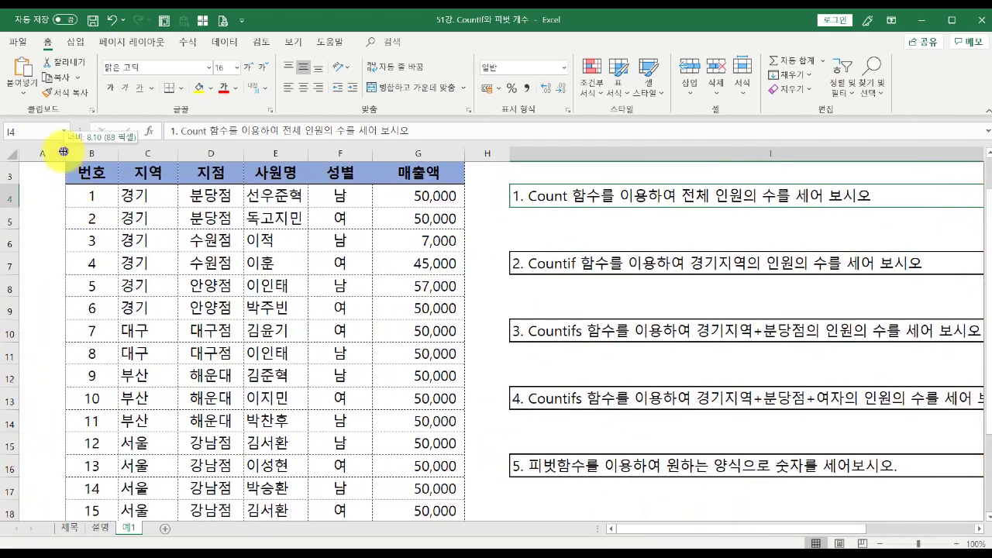
drag(65, 152, 33, 151)
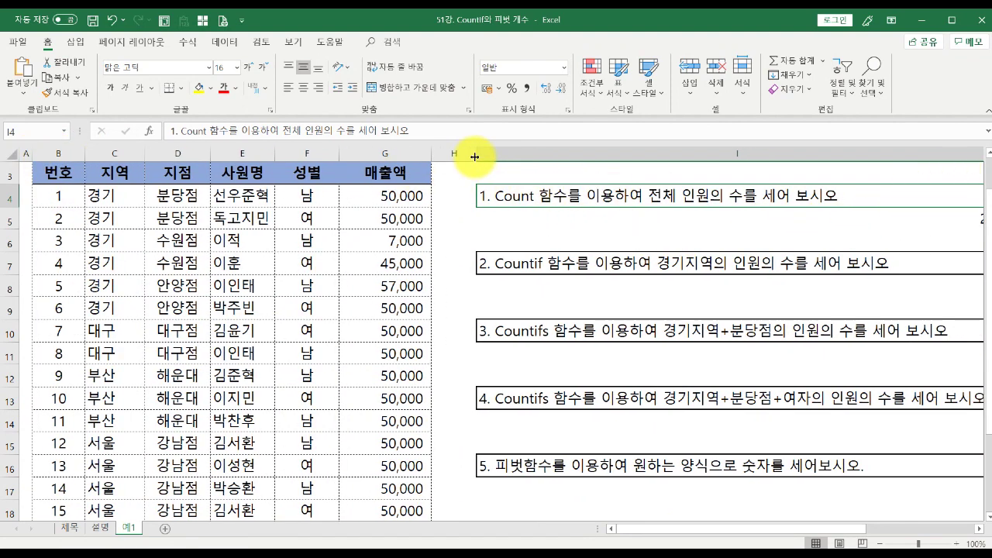
drag(475, 154, 445, 159)
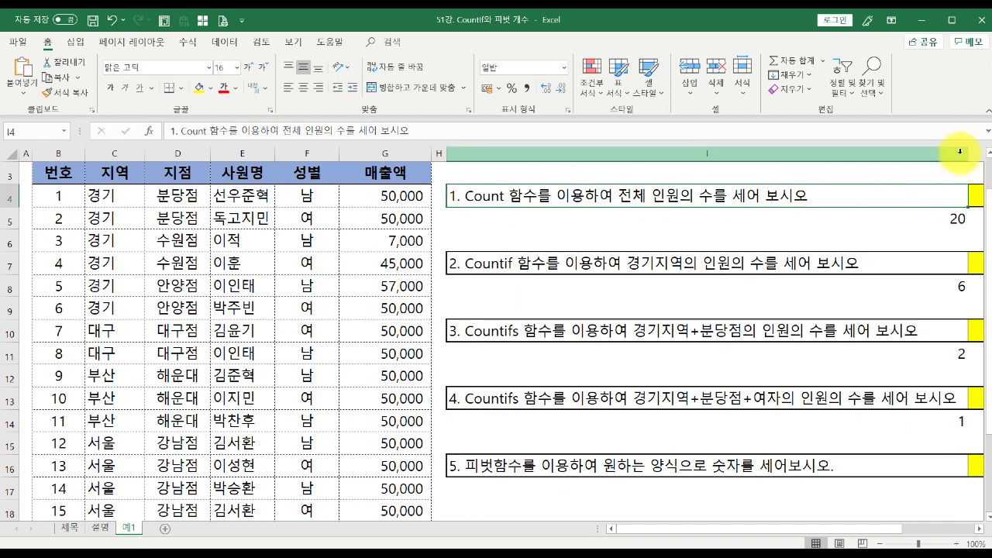
drag(967, 152, 897, 155)
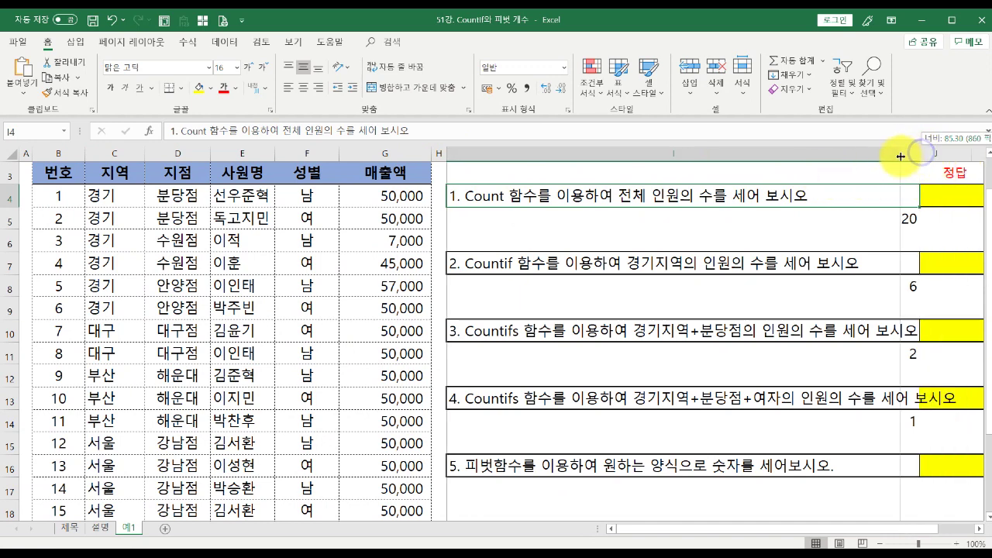
Start the formula =count in answer cell J4 and search the function wizard for count
click(944, 196)
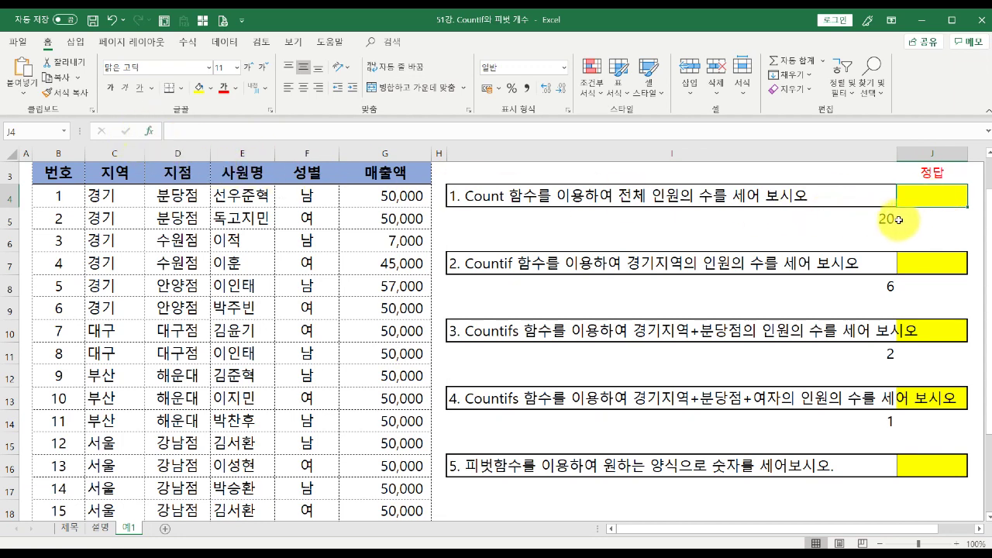
text(=count)
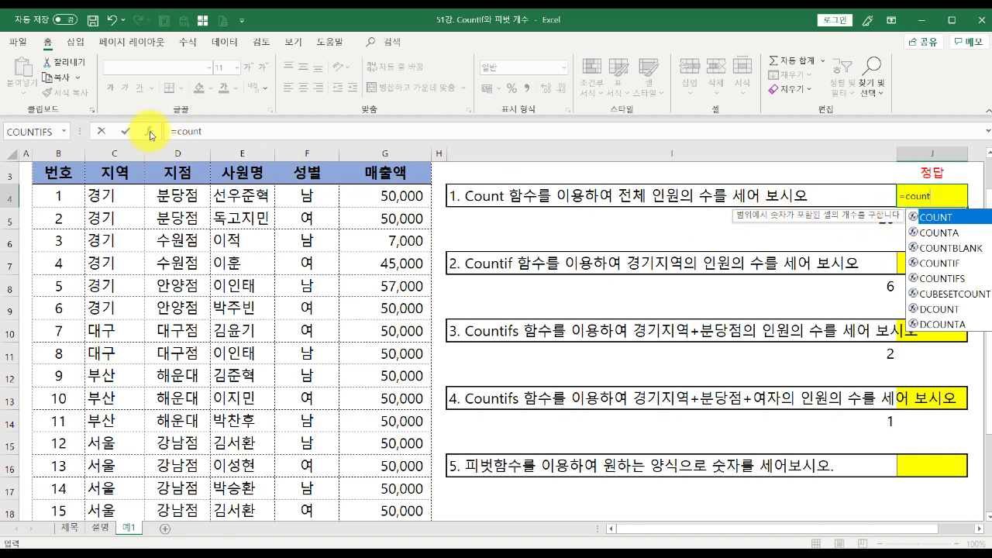
click(145, 136)
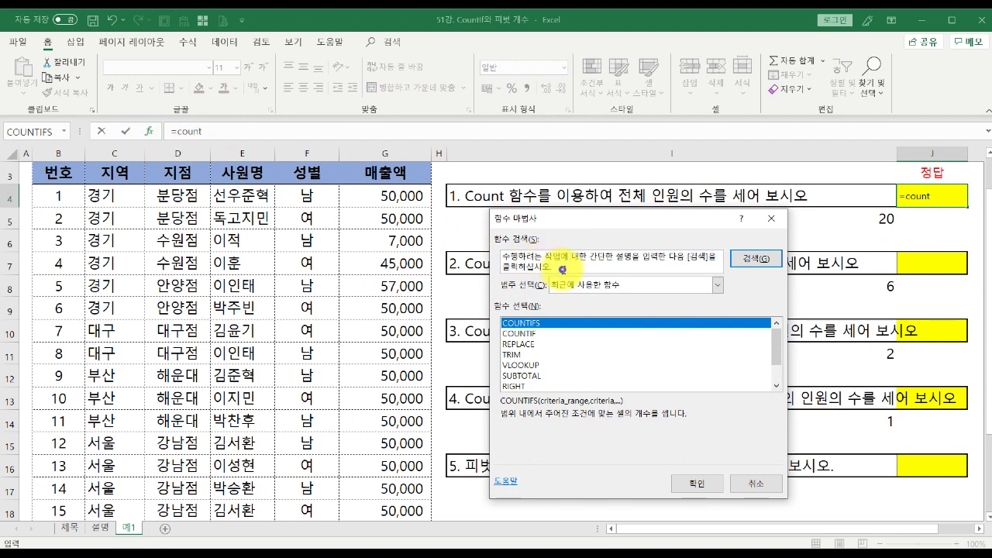
text(count)
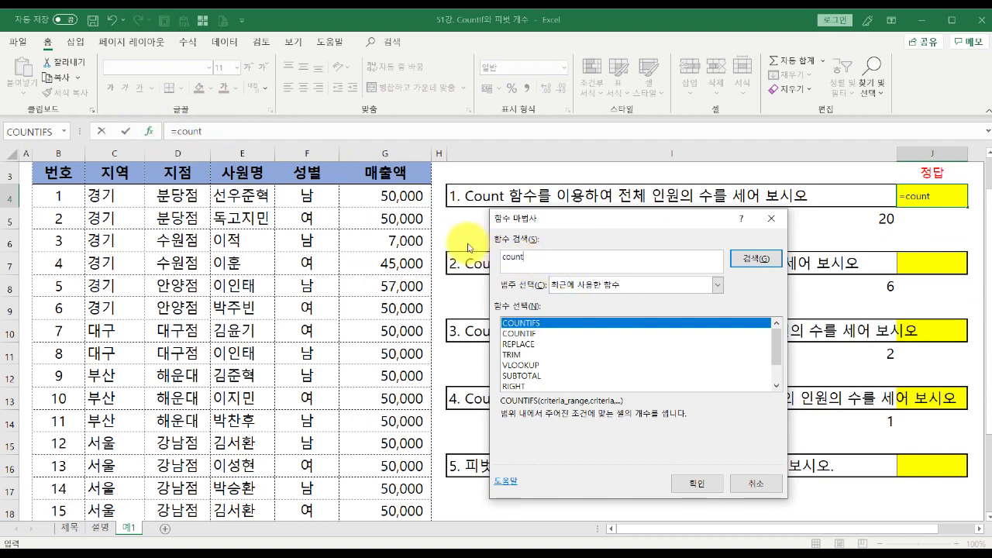
key(Return)
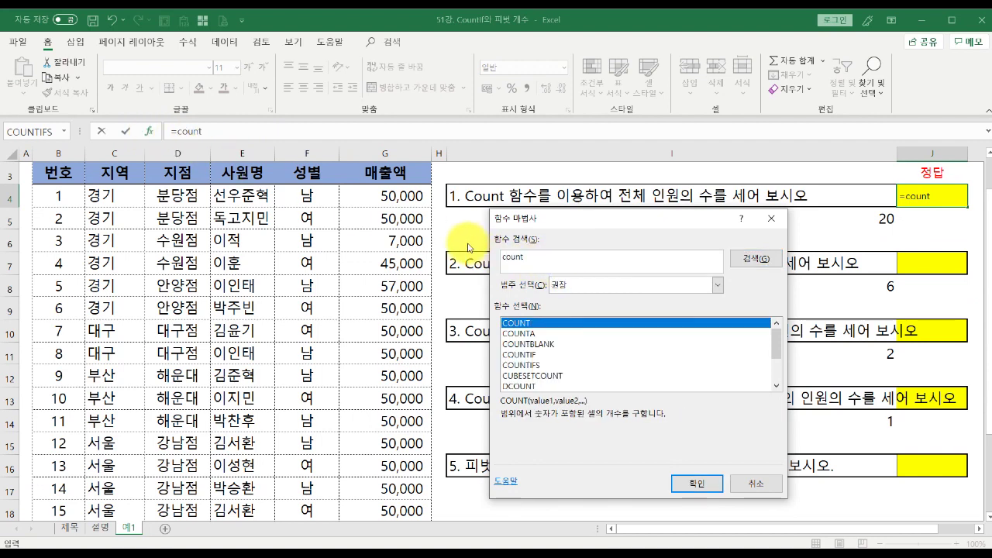
Insert the COUNT function into J4's formula with the 번호 range B4:B23 as Value1
double_click(534, 324)
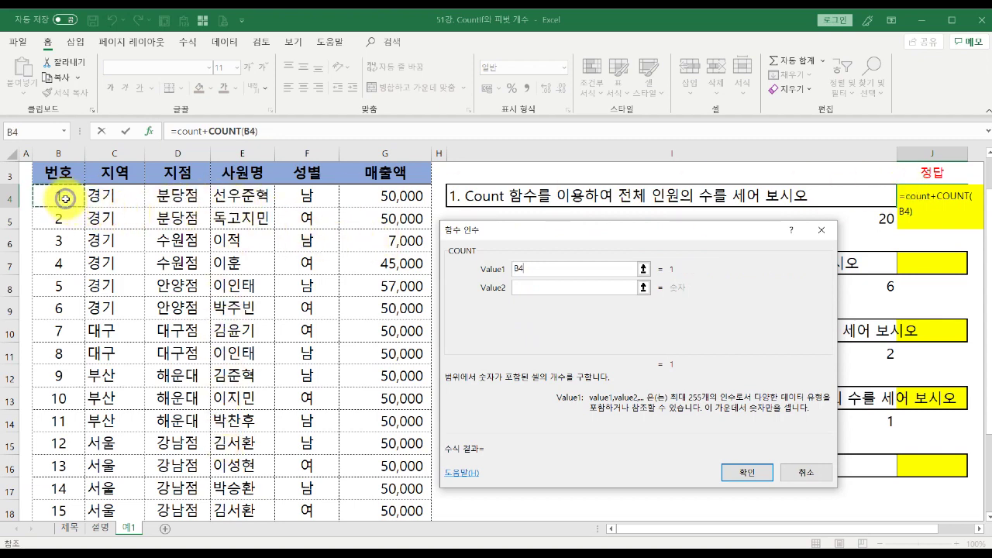
scroll(66, 232, down, 4)
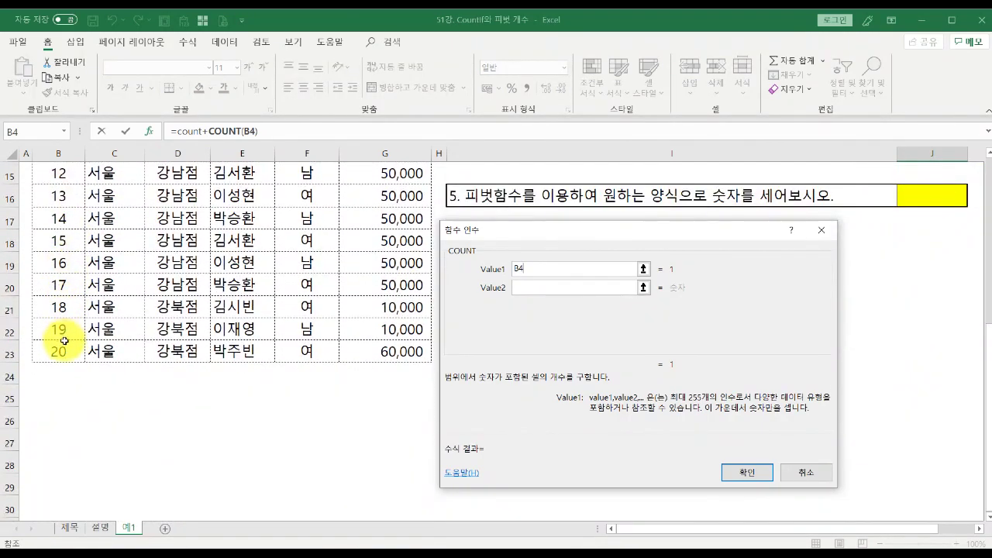
shift+click(65, 353)
scroll(65, 355, up, 5)
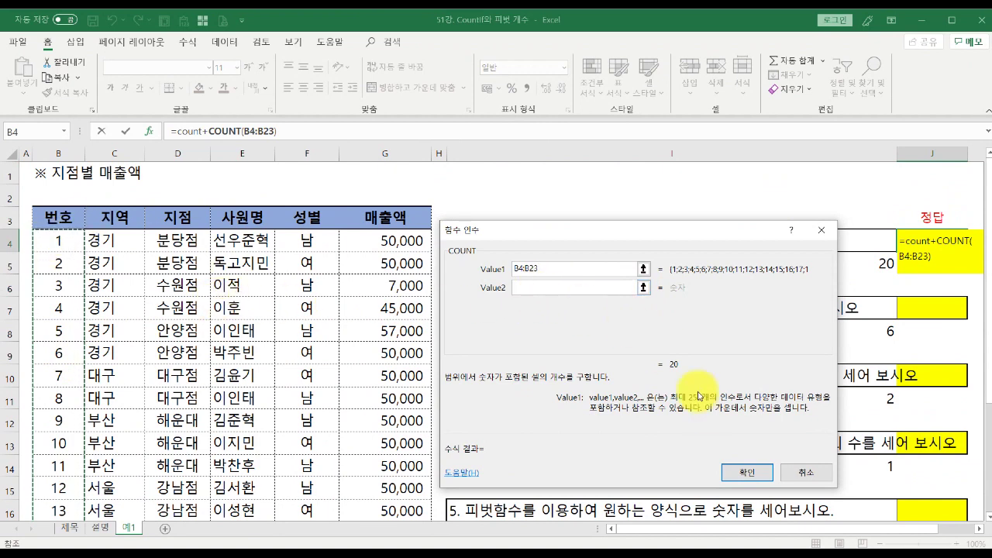
click(748, 470)
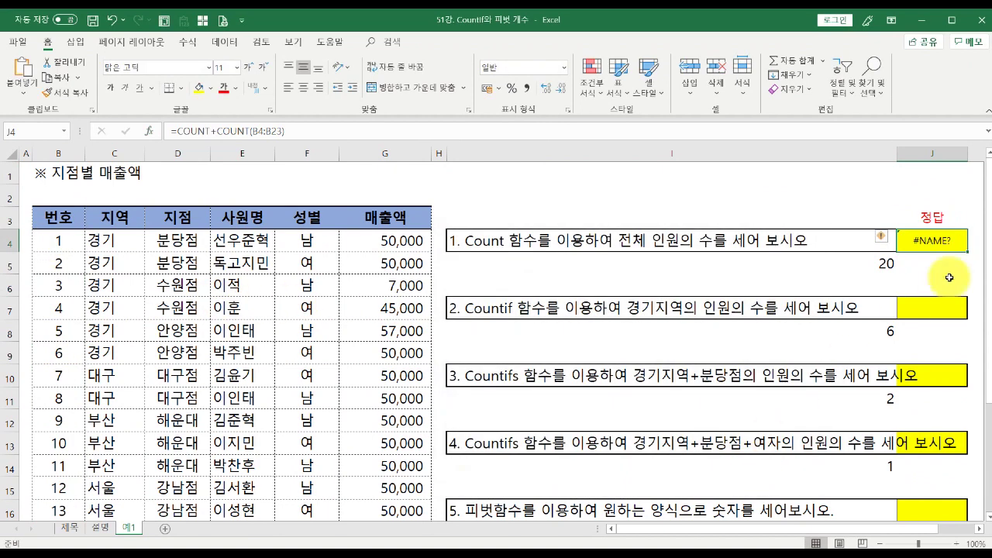
Replace J4's formula with =count(B4:B23) and check the first and last 번호 entries of the counted range
text(=)
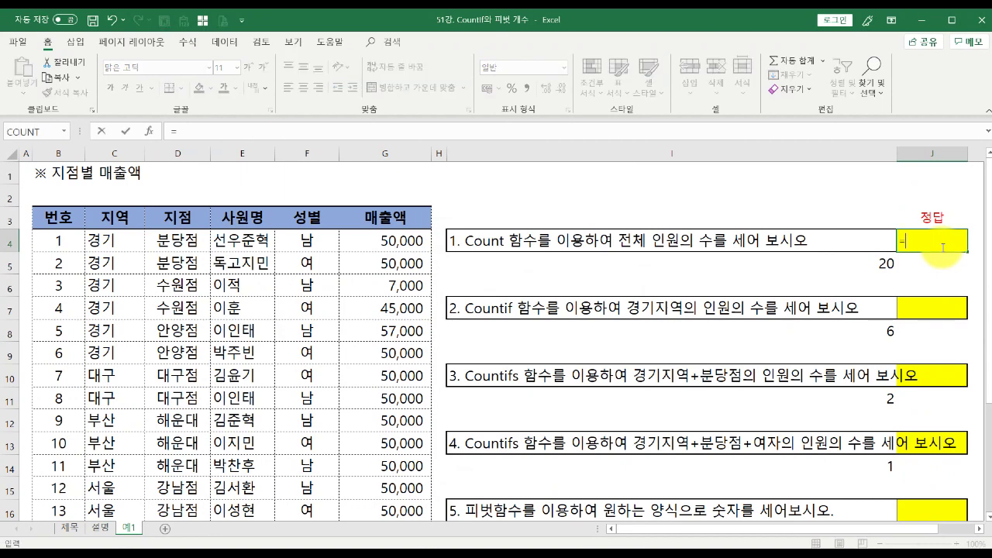
text(count()
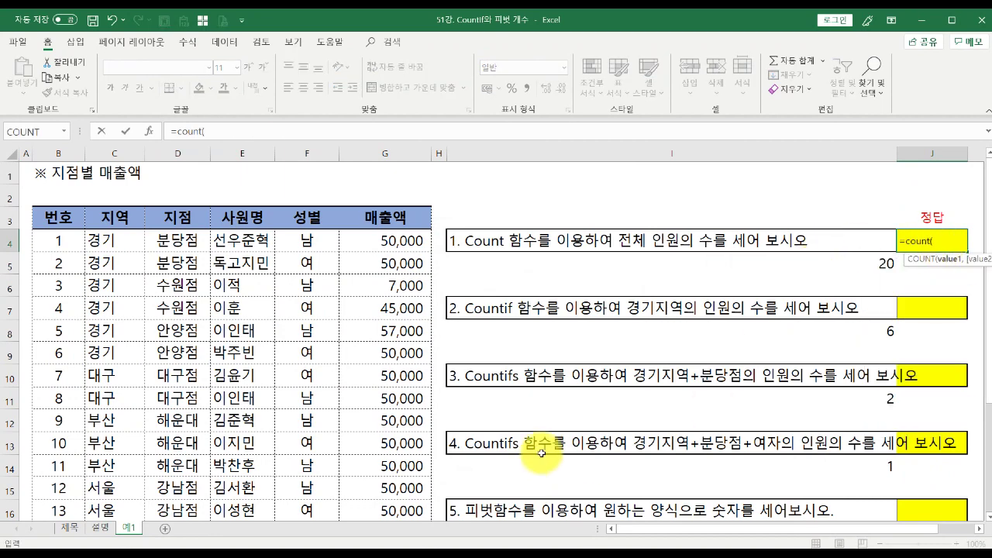
click(54, 241)
key(ctrl+shift+Down)
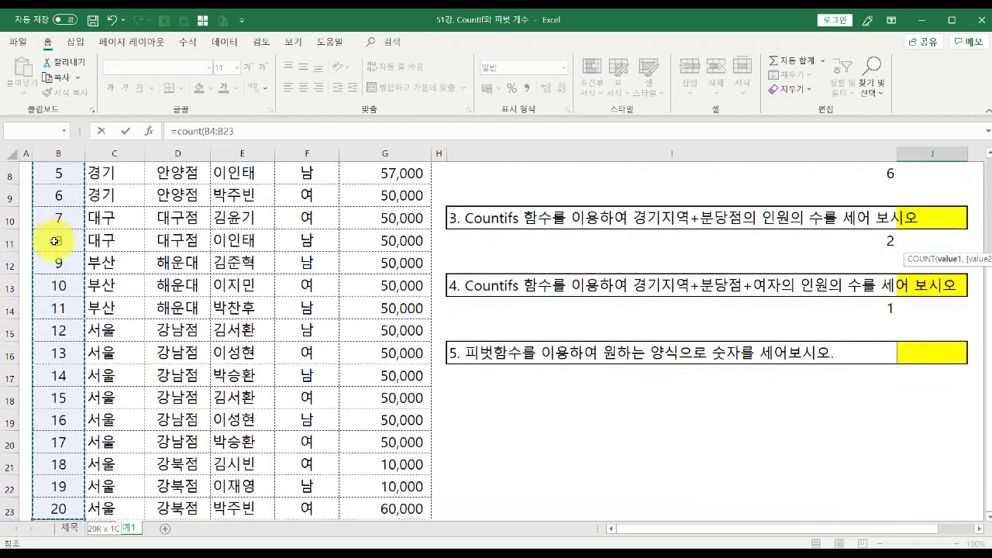
text())
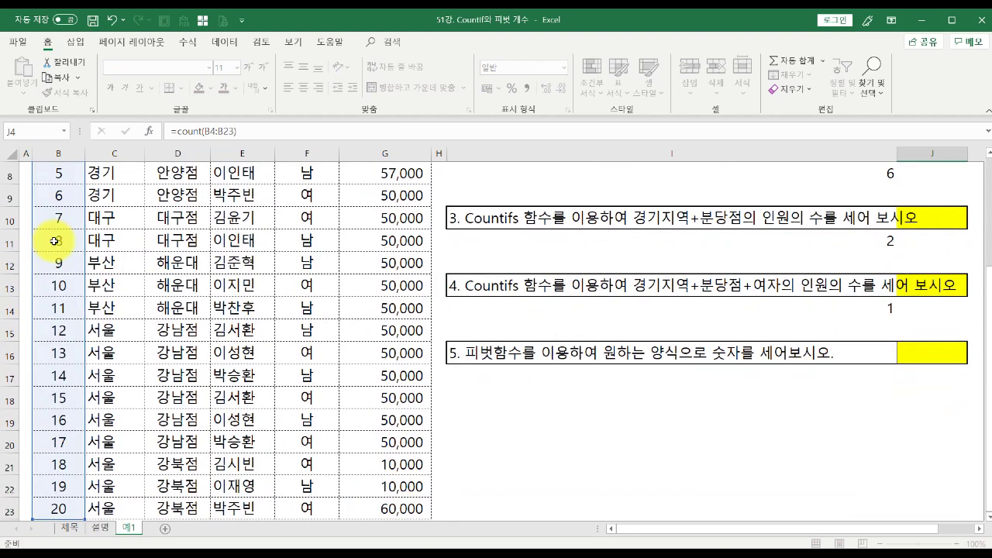
key(Return)
scroll(261, 284, up, 2)
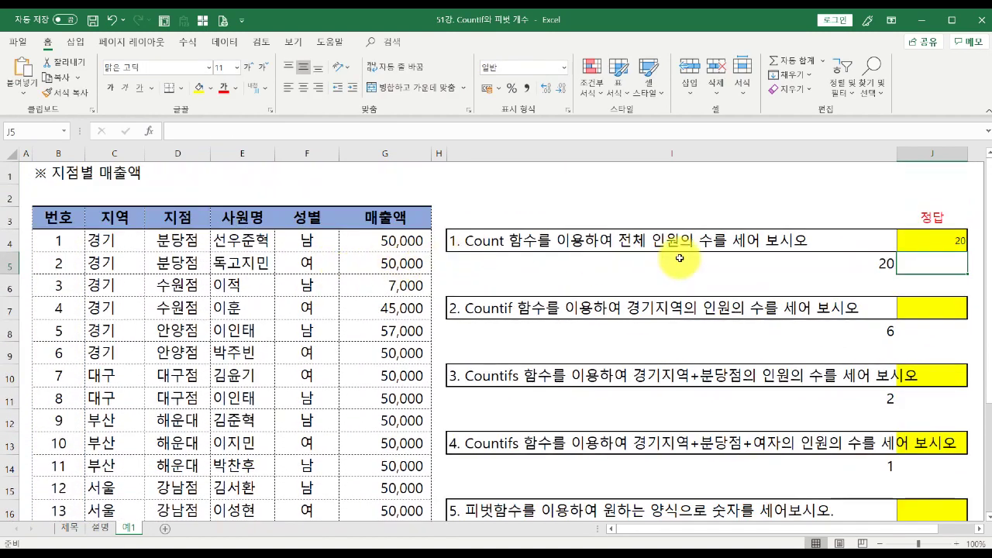
click(922, 246)
click(66, 243)
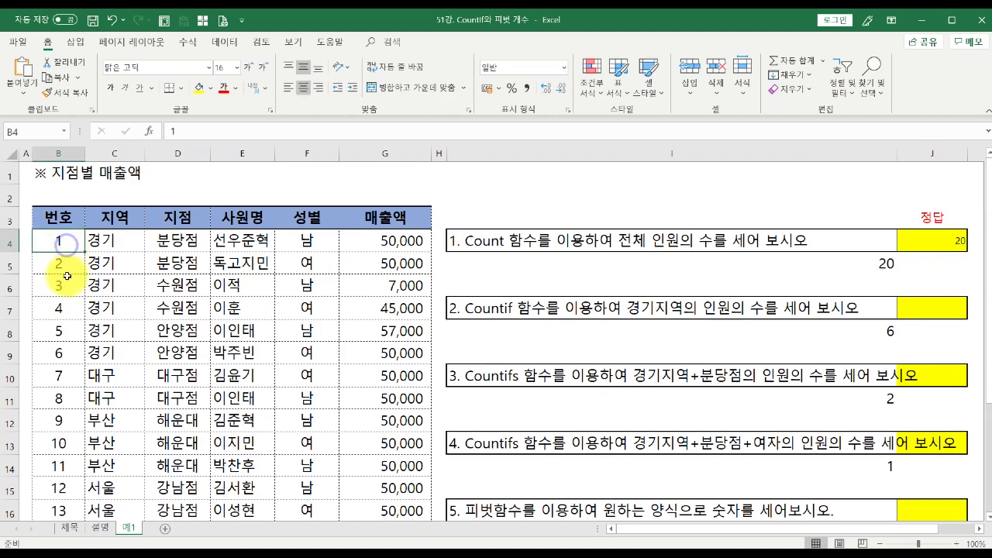
scroll(67, 275, down, 3)
click(64, 460)
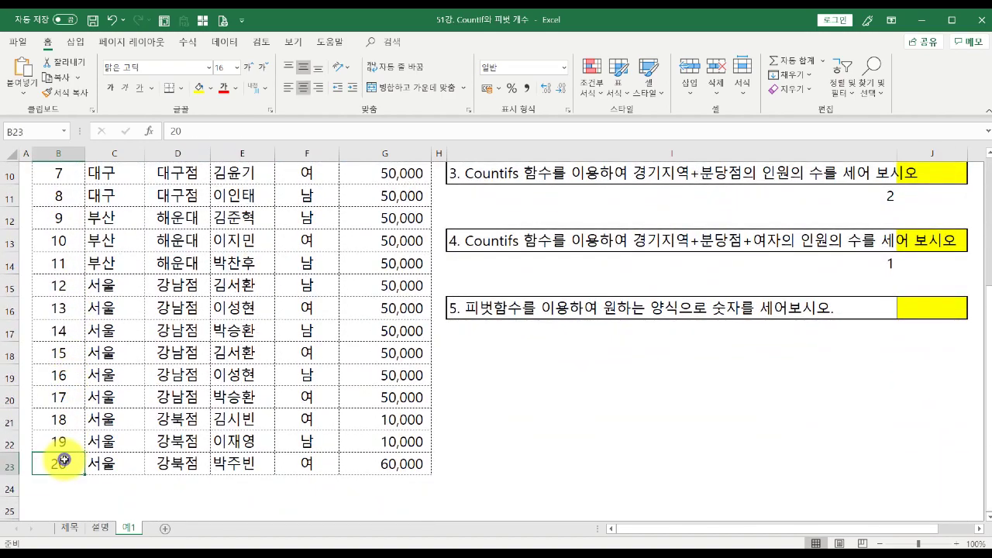
scroll(233, 465, up, 3)
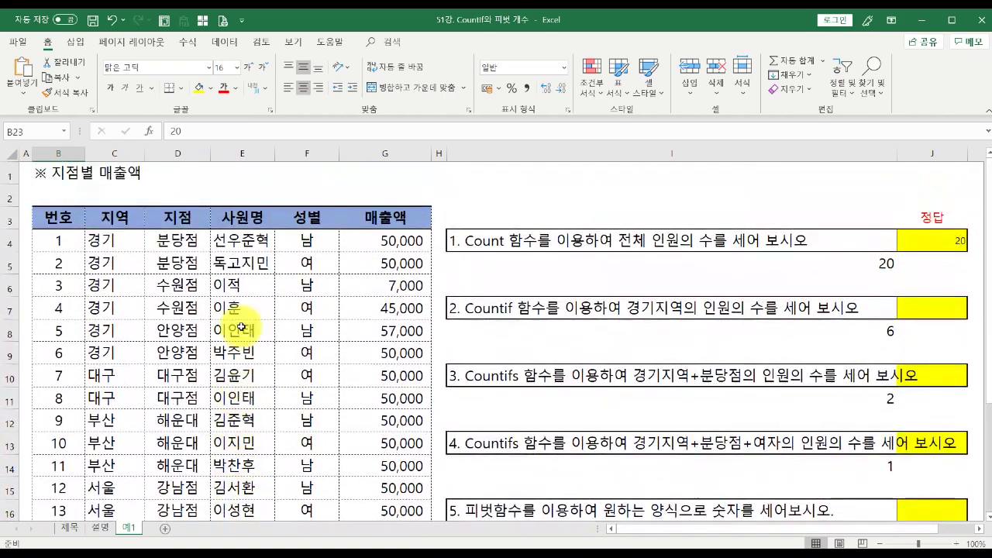
Freeze the panes at cell C4 so the heading rows and the 번호 column stay fixed
click(101, 242)
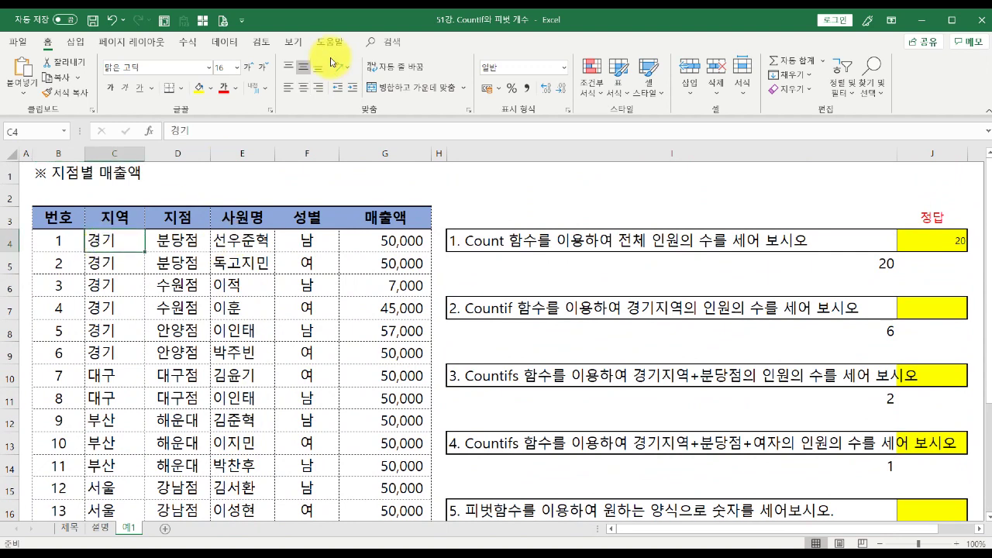
click(293, 42)
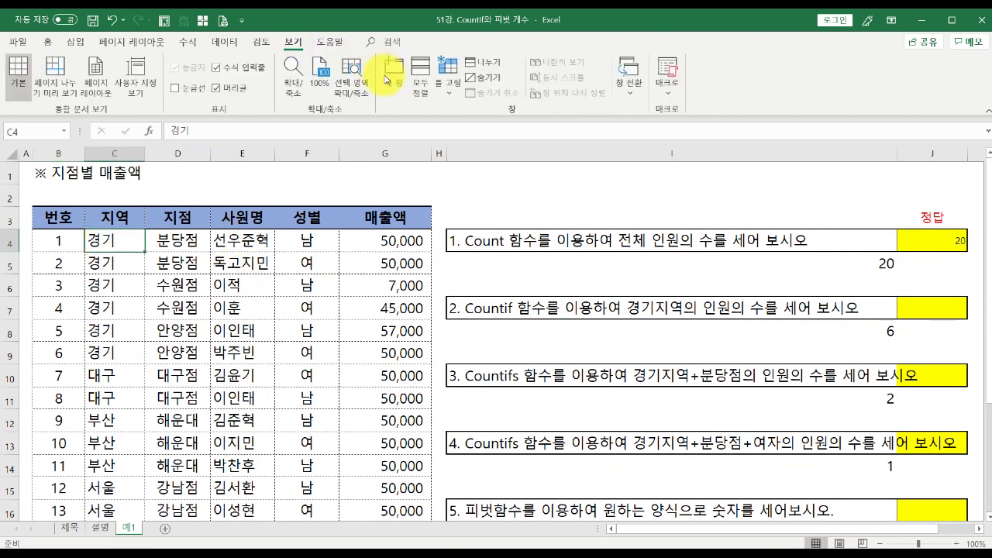
click(448, 85)
click(477, 123)
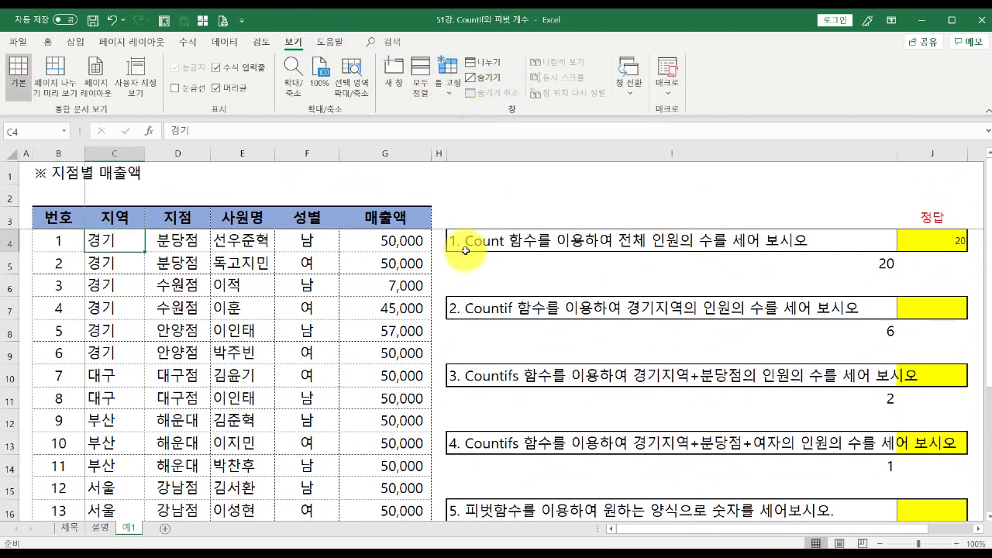
scroll(496, 263, down, 1)
scroll(542, 271, up, 2)
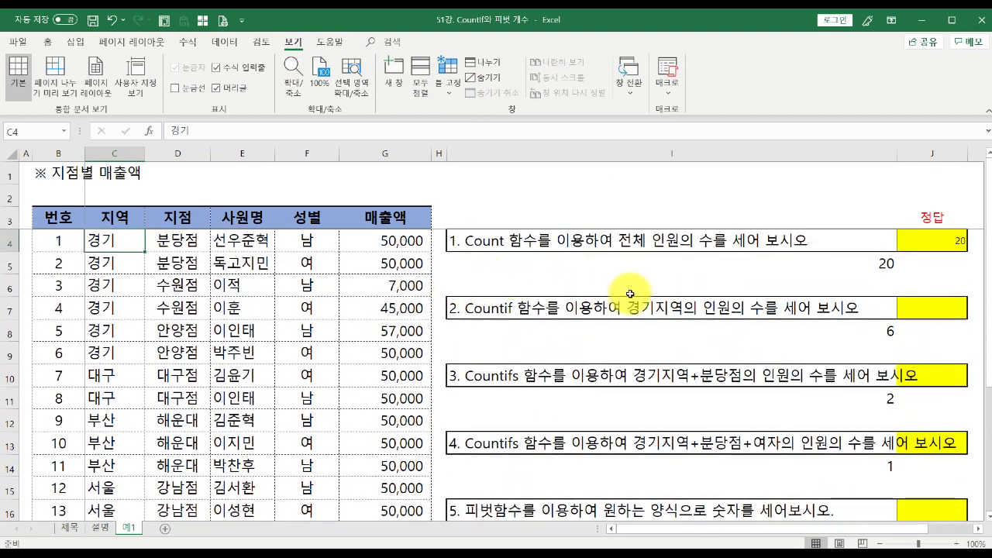
Examine question 2 and the regions in the 지역 column, marking the 경기 rows C4:C9
click(485, 308)
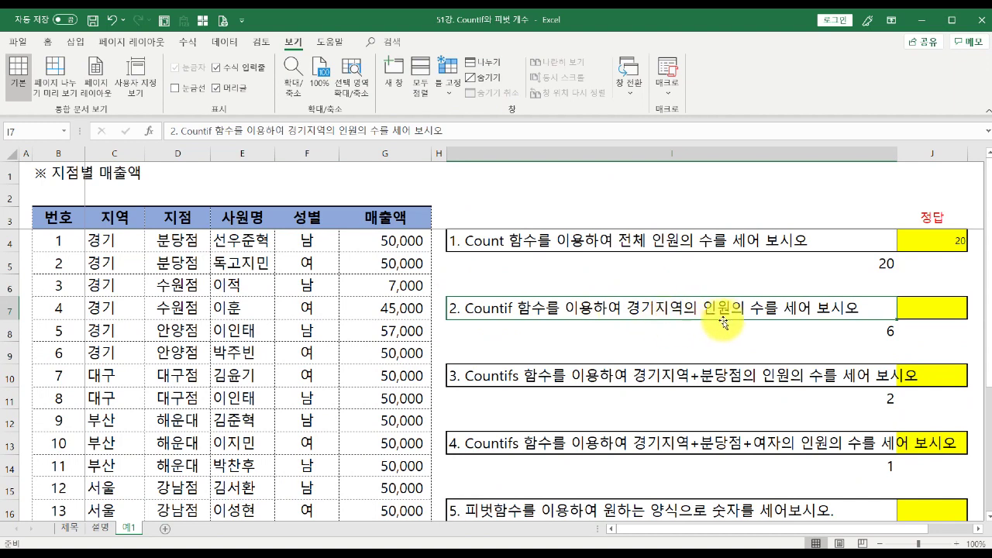
click(118, 241)
click(115, 285)
click(113, 330)
click(113, 376)
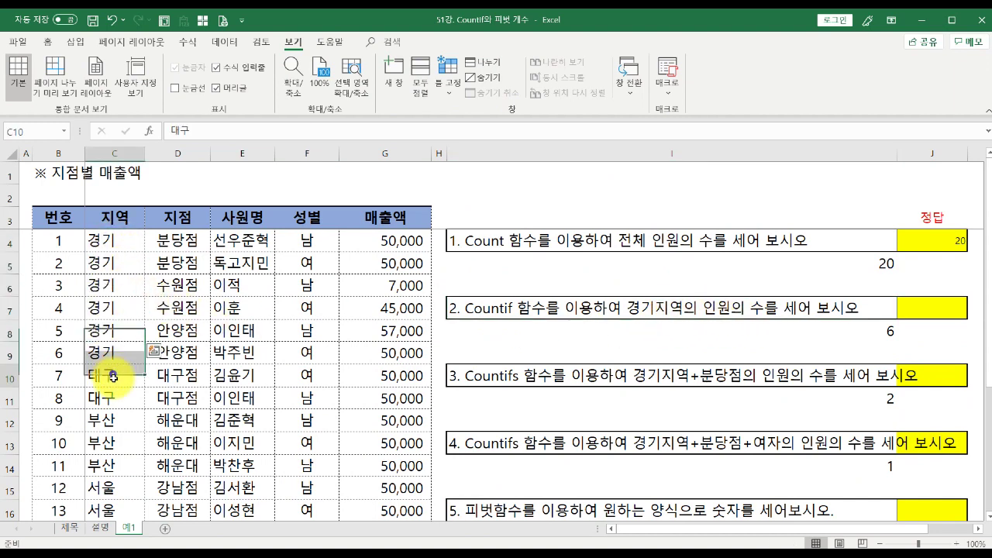
click(116, 420)
scroll(120, 440, down, 1)
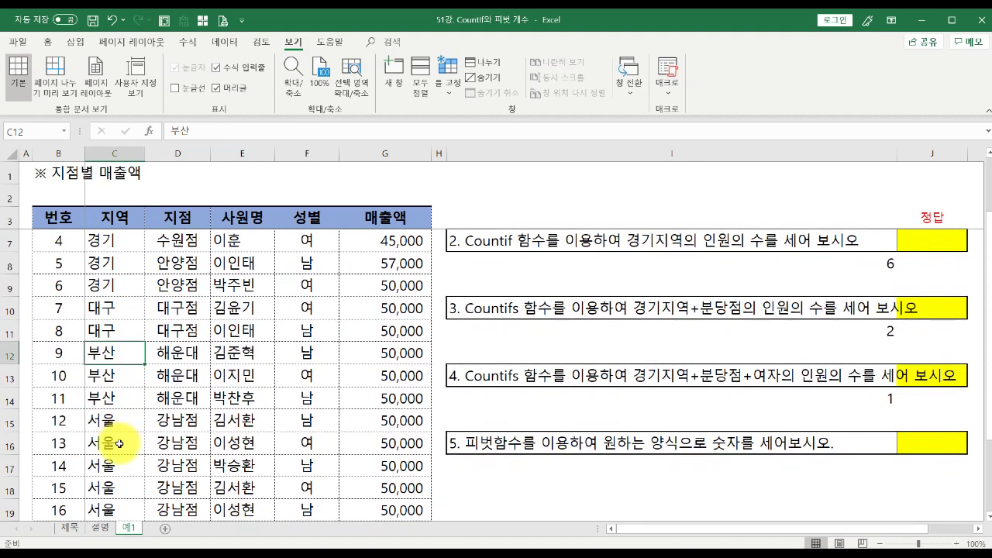
scroll(119, 444, up, 1)
drag(111, 238, 105, 352)
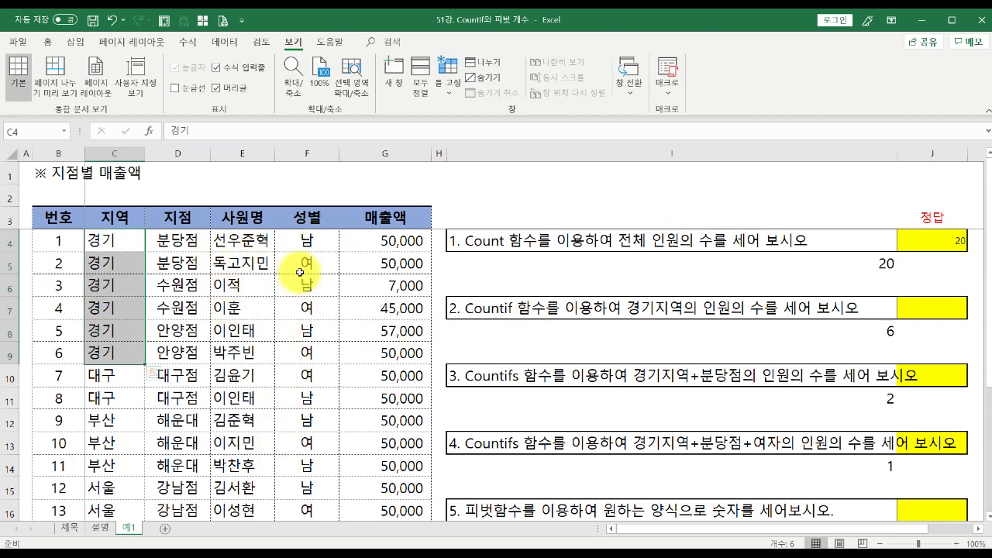
drag(137, 238, 121, 350)
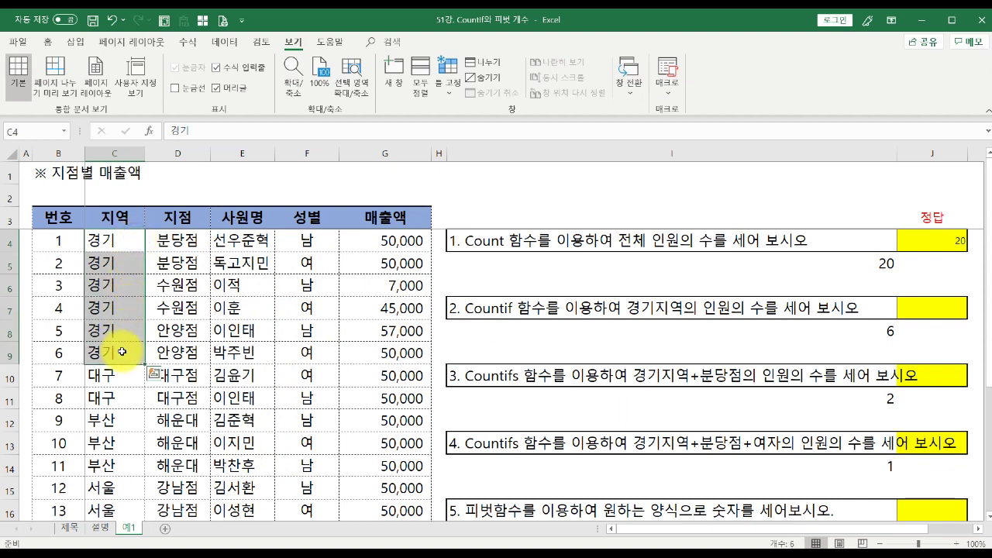
Start a COUNTIF formula in answer cell J7 and open its function arguments
click(927, 309)
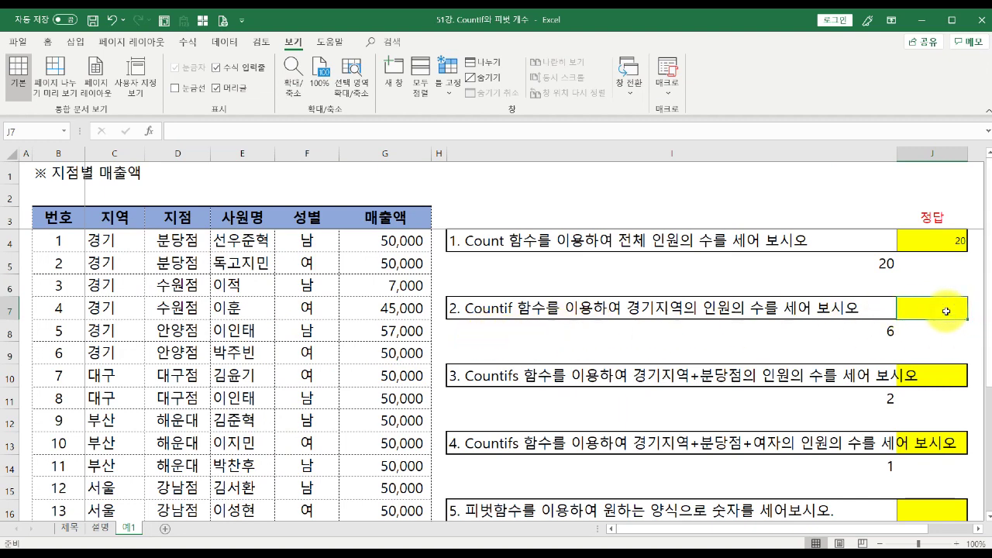
text(=)
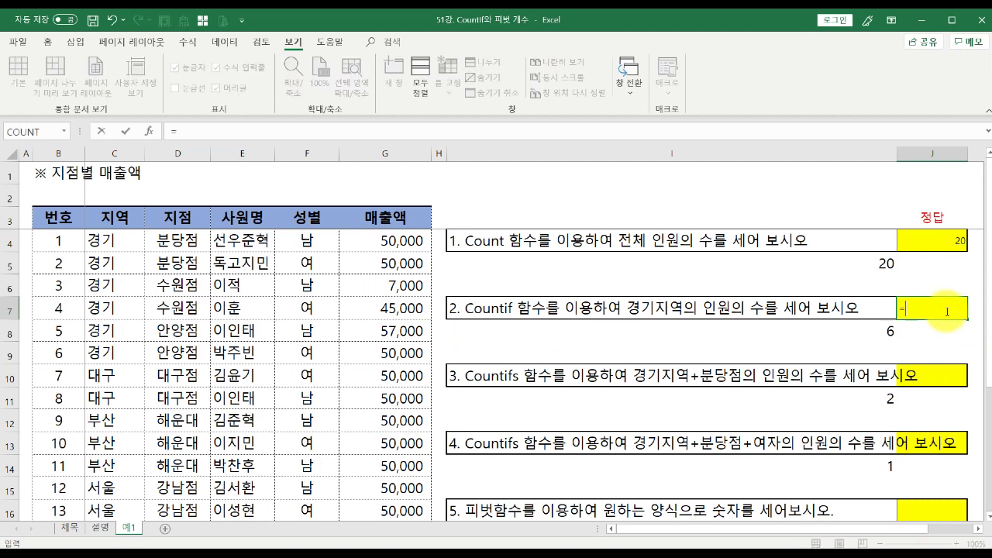
text(countif)
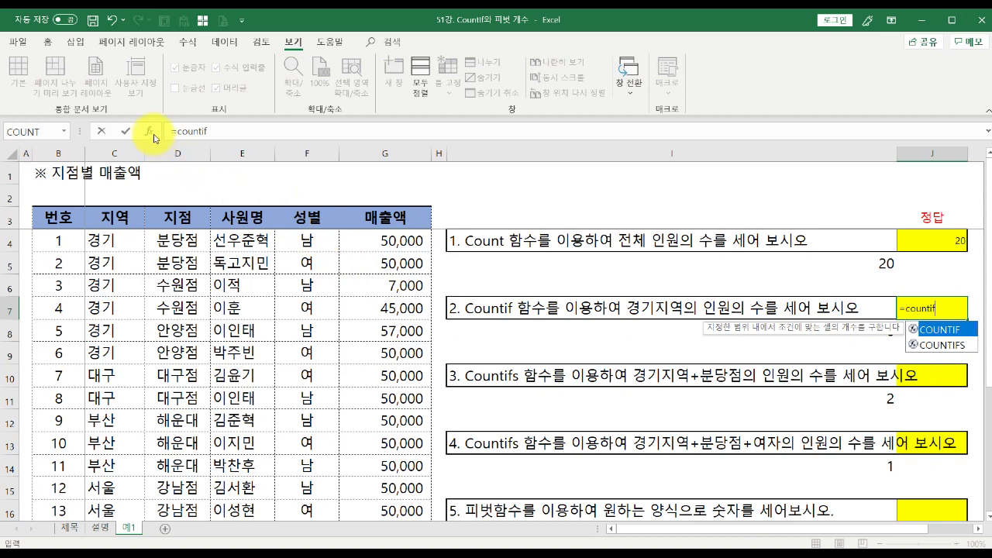
key(Tab)
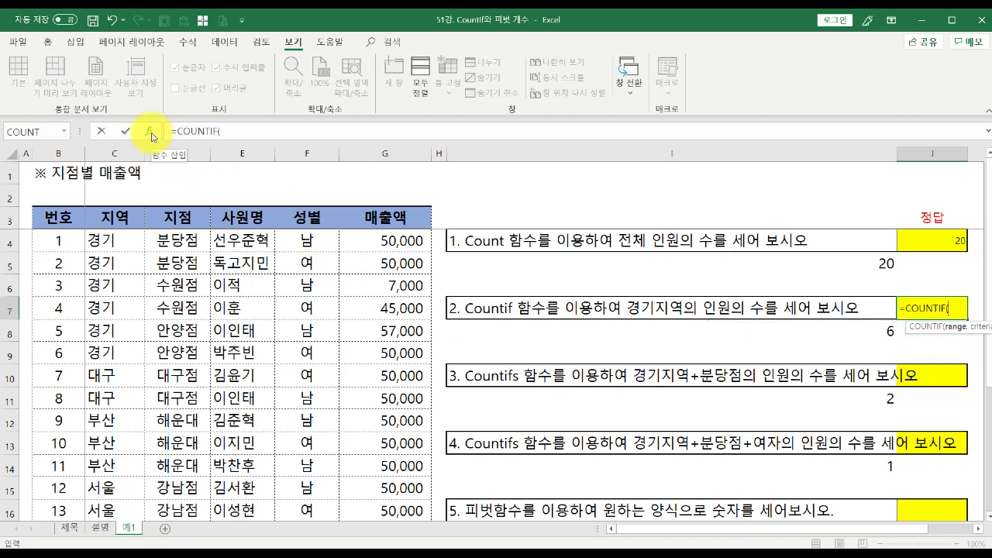
click(151, 133)
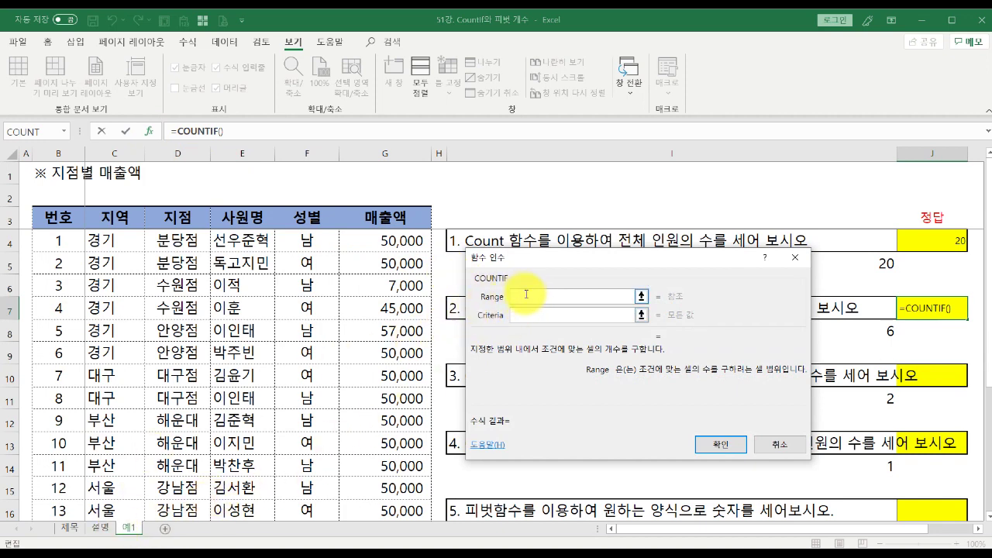
Set the COUNTIF Range to the 지역 entries as the absolute reference $C$4:$C$23
drag(564, 259, 565, 344)
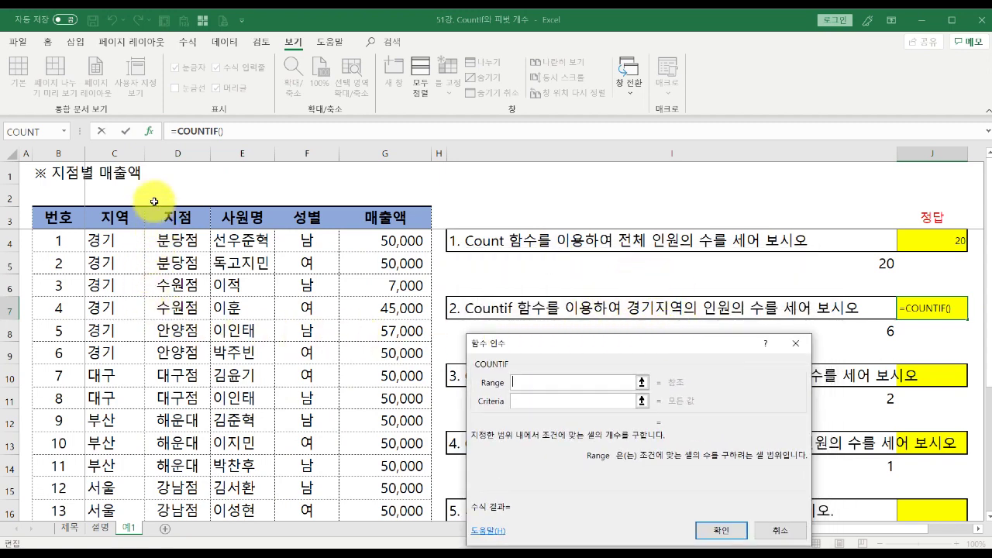
click(114, 241)
scroll(124, 325, down, 3)
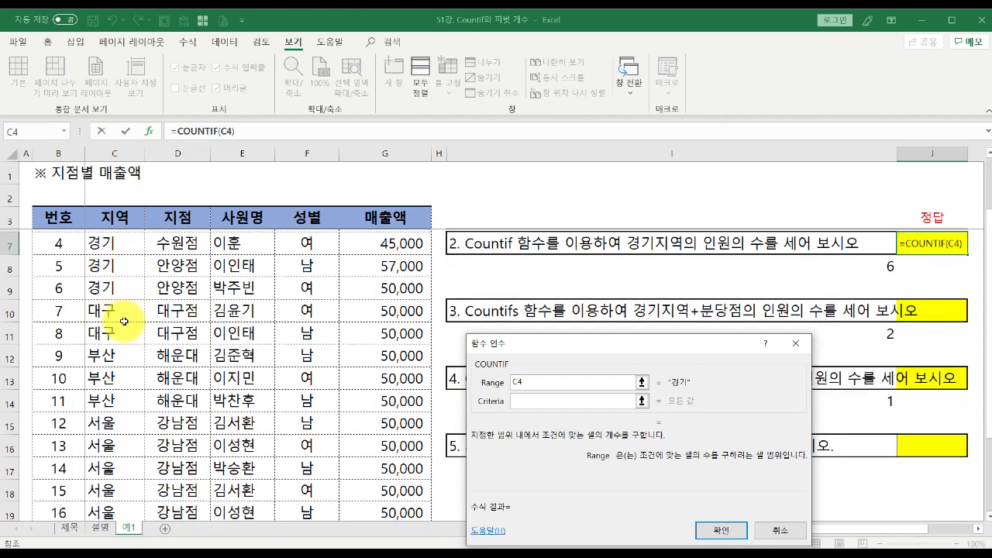
shift+click(108, 462)
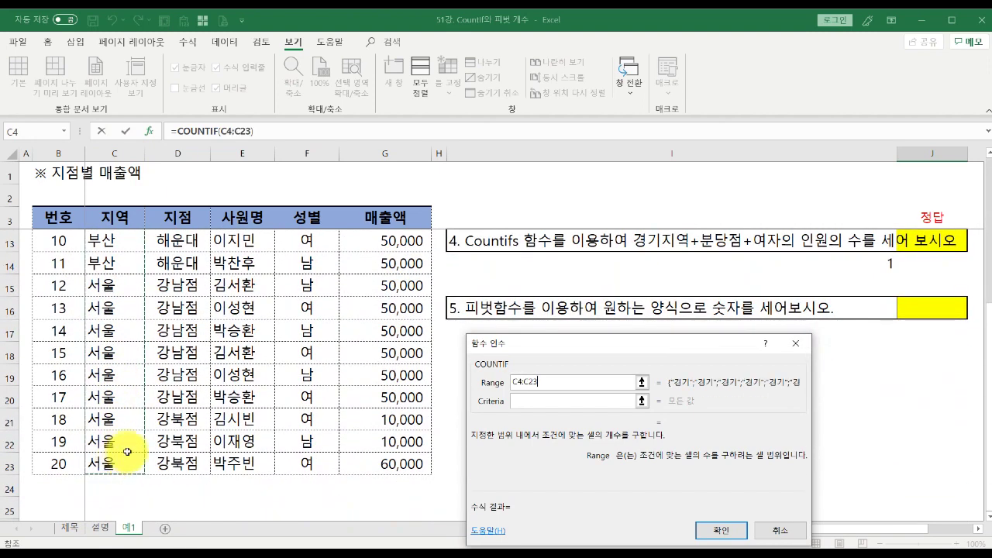
scroll(124, 434, up, 4)
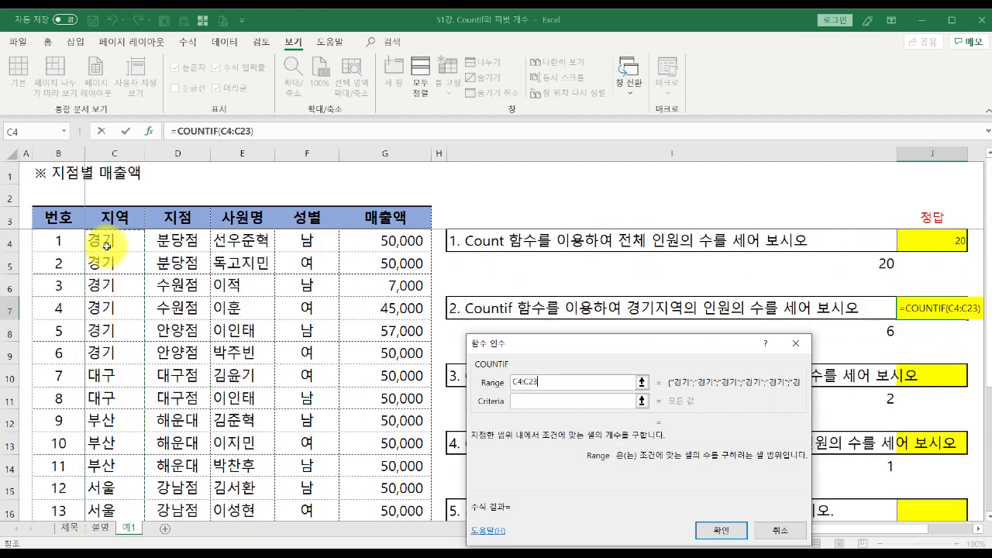
key(F4)
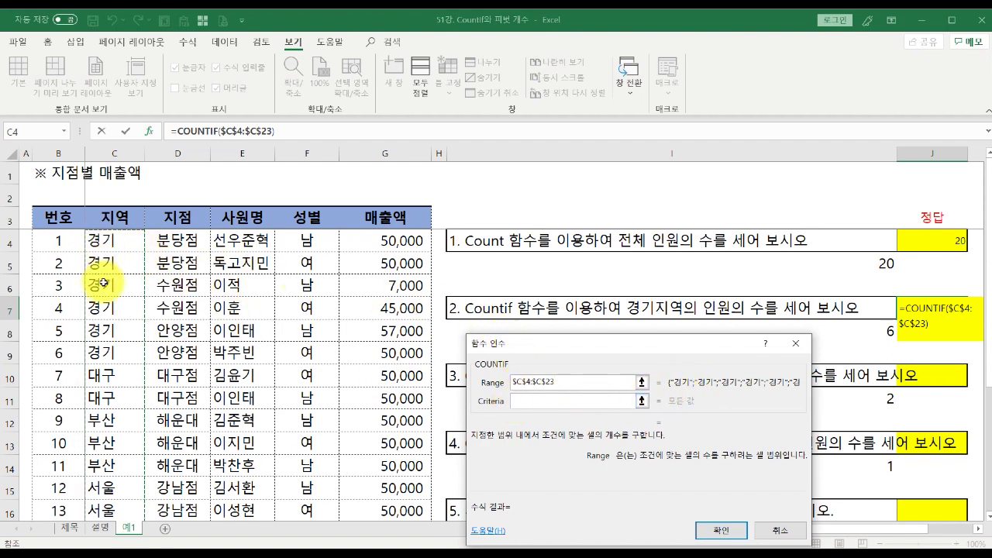
Set the COUNTIF Criteria to 경기, confirm the formula and check it against the 경기 rows C4:C9
click(545, 405)
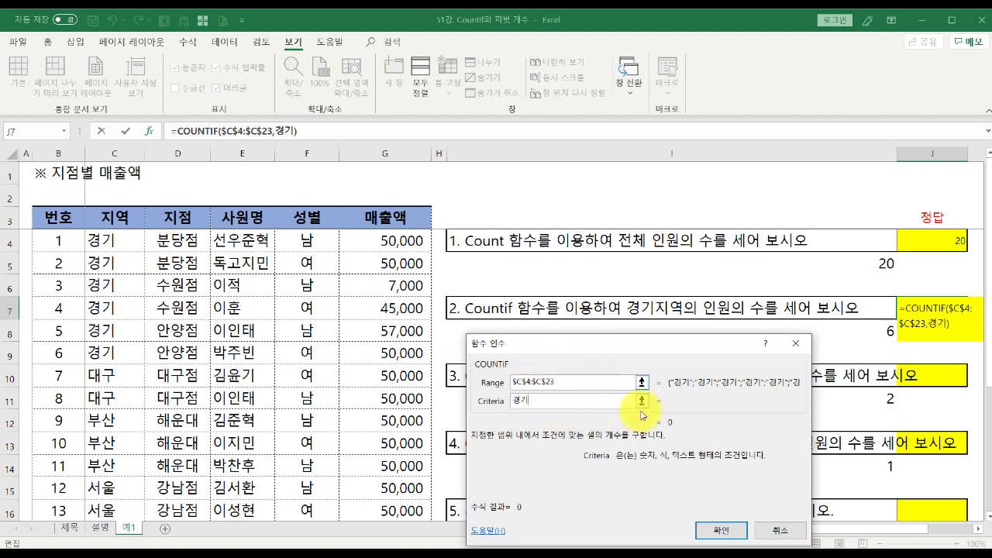
click(721, 531)
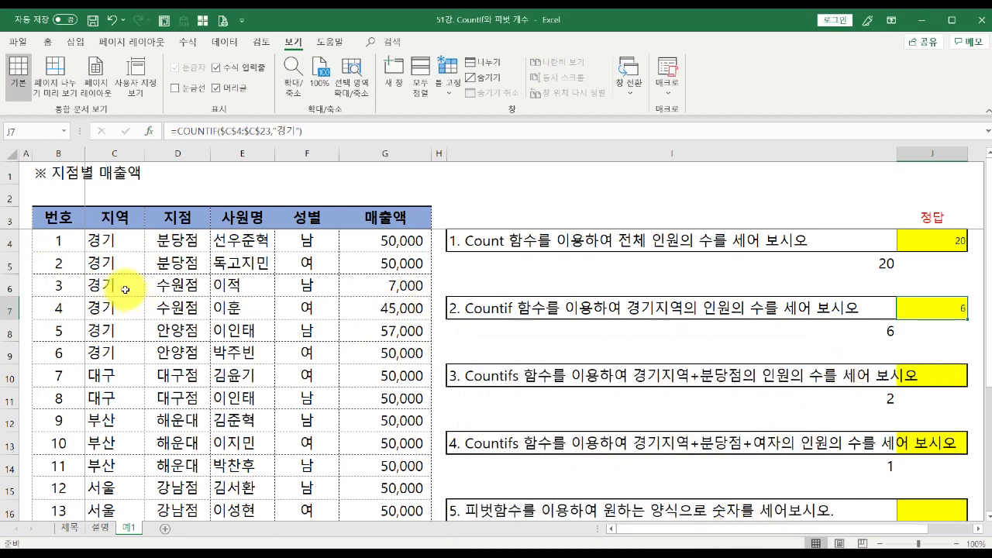
drag(114, 241, 108, 347)
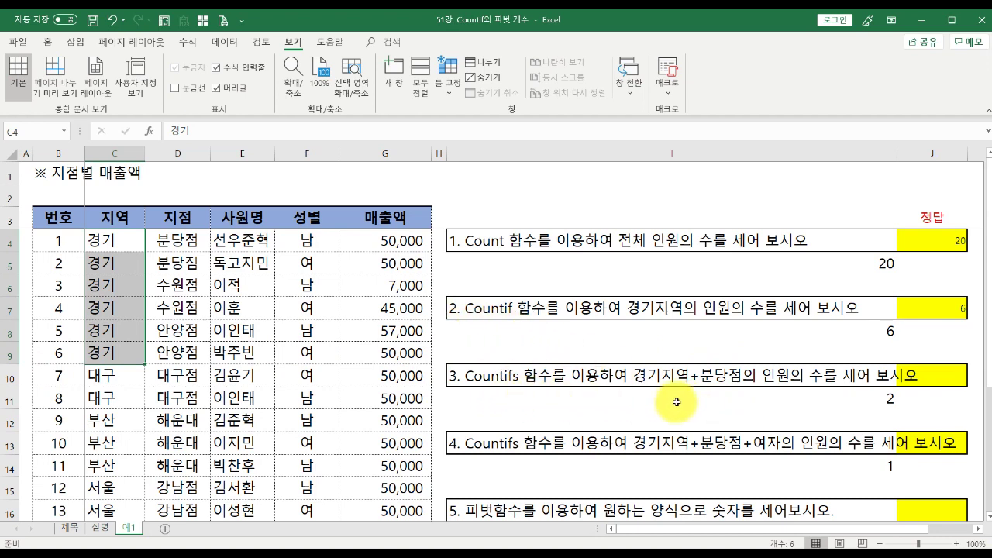
Insert the COUNTIFS function into answer cell J10 from the recently used functions, keeping its arguments dialog clear of the table's first rows
click(931, 378)
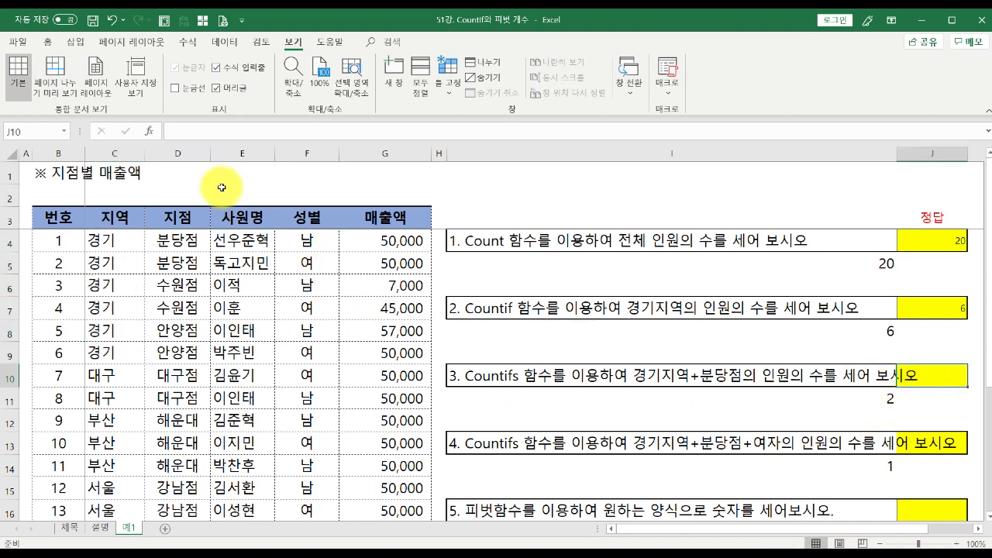
click(148, 134)
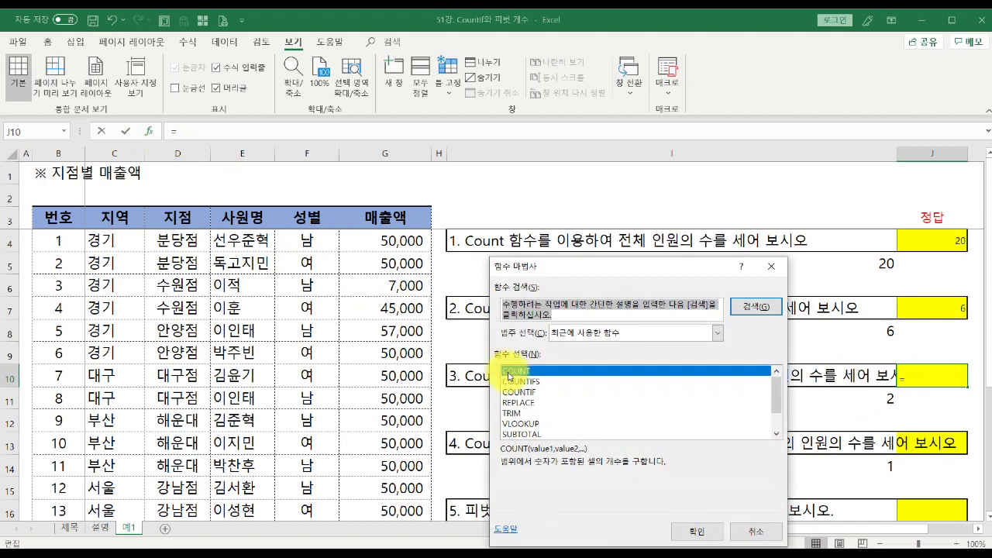
click(548, 383)
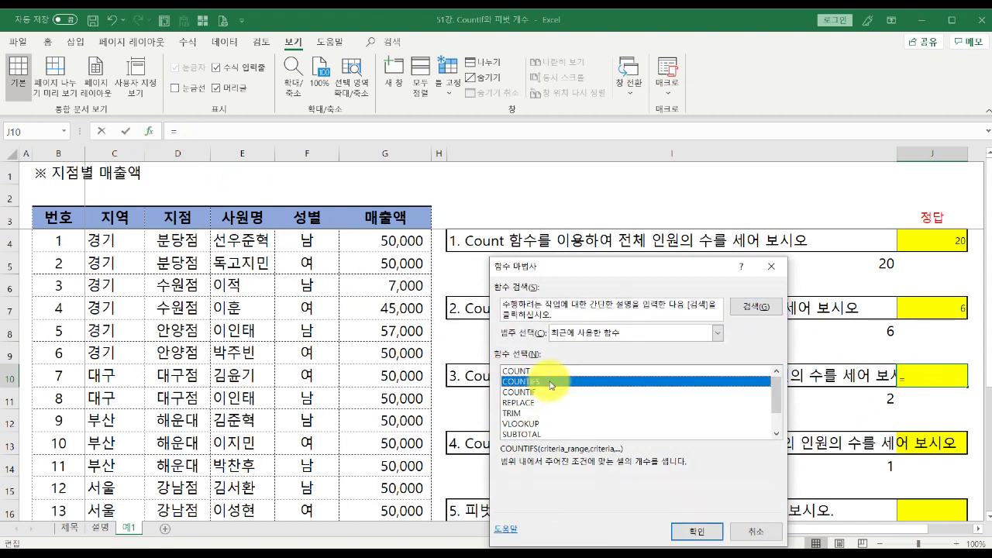
double_click(549, 383)
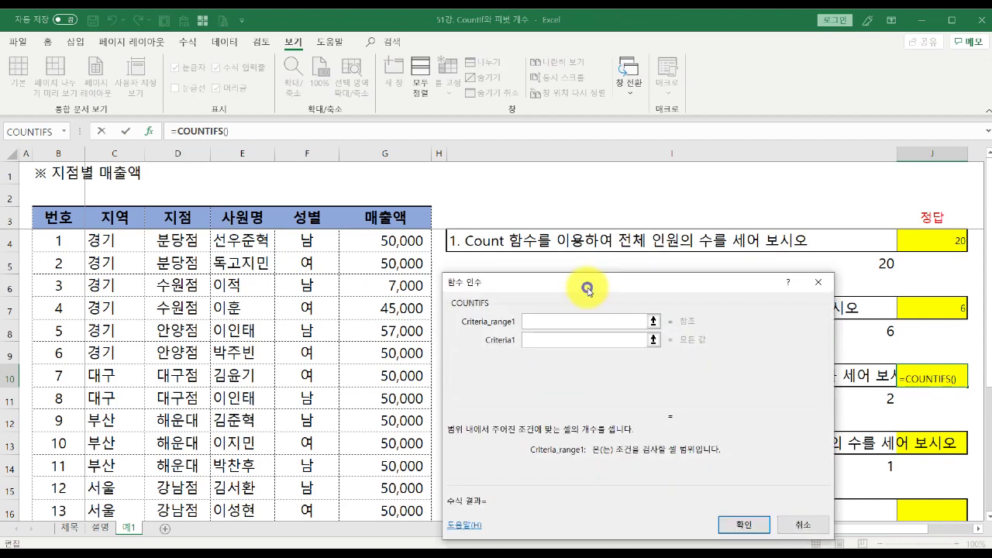
drag(580, 283, 583, 319)
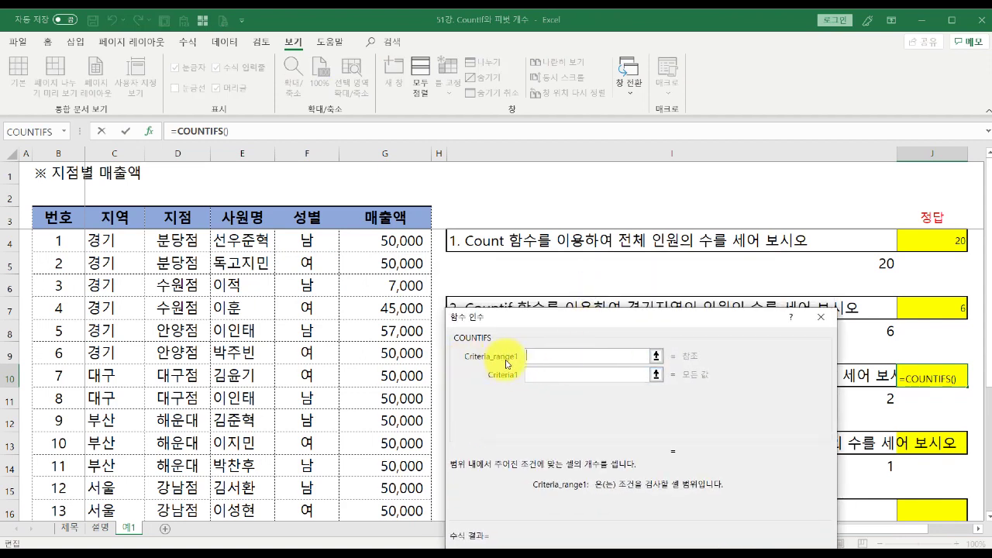
Set the COUNTIFS Criteria_range1 to the 지역 entries as the absolute reference $C$4:$C$23
drag(565, 324, 463, 416)
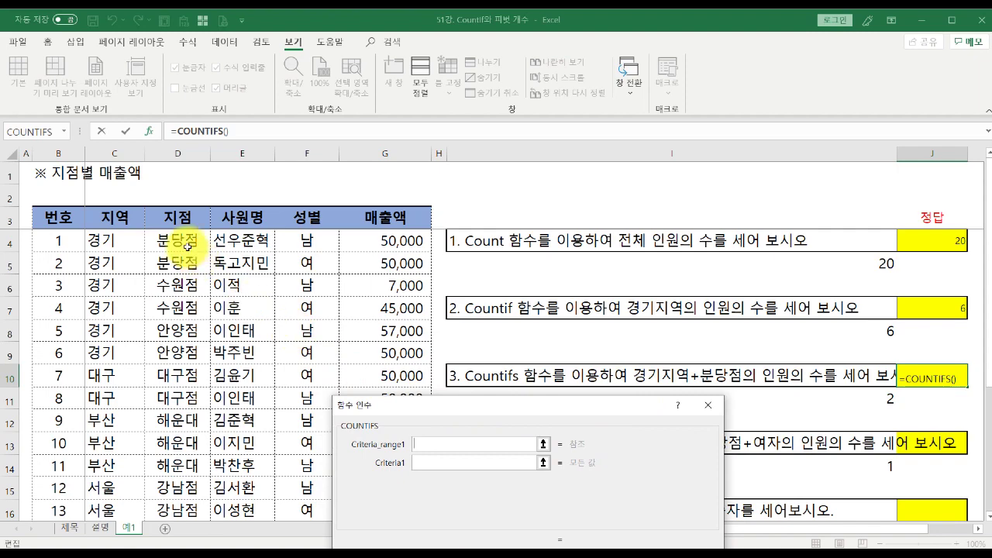
click(113, 241)
scroll(124, 248, down, 2)
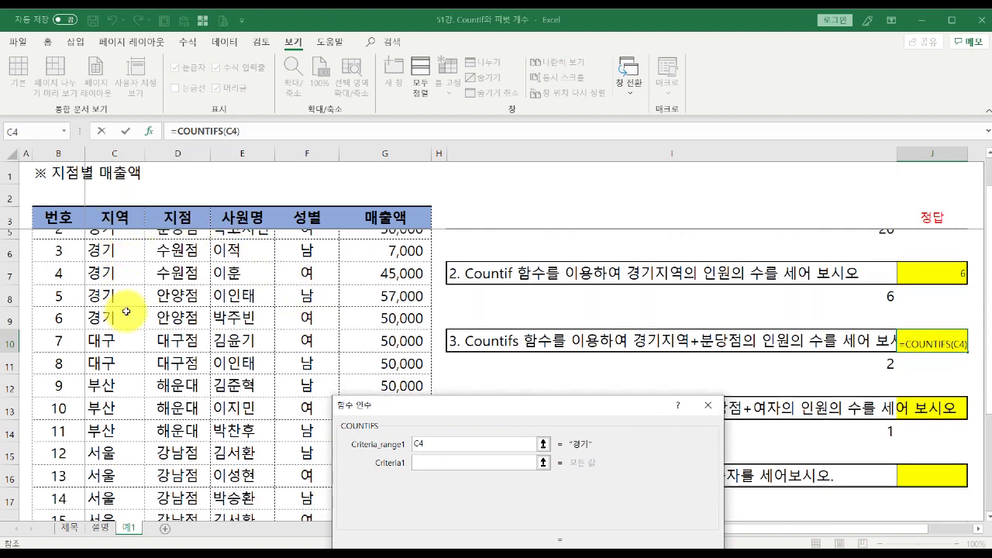
scroll(124, 360, down, 2)
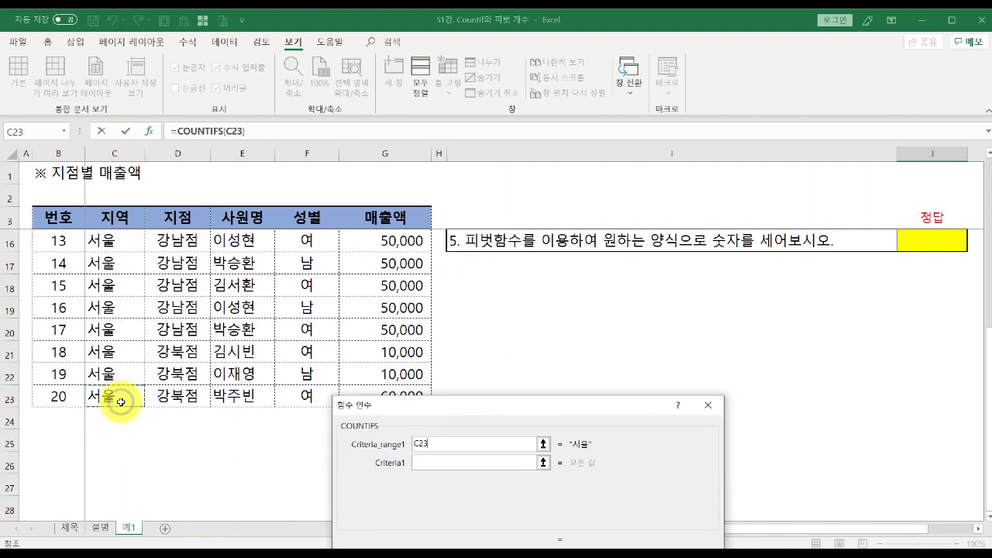
scroll(121, 397, up, 5)
shift+click(114, 244)
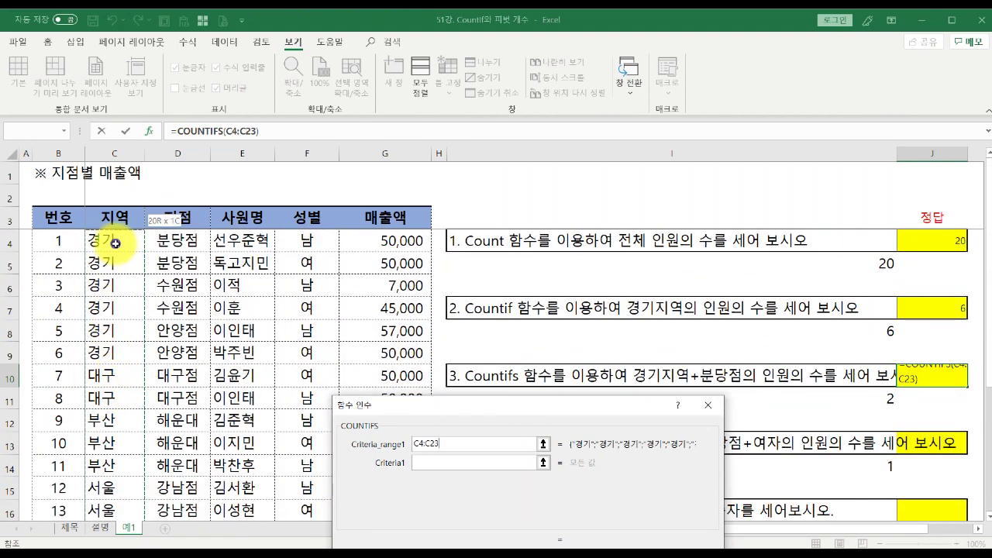
key(F4)
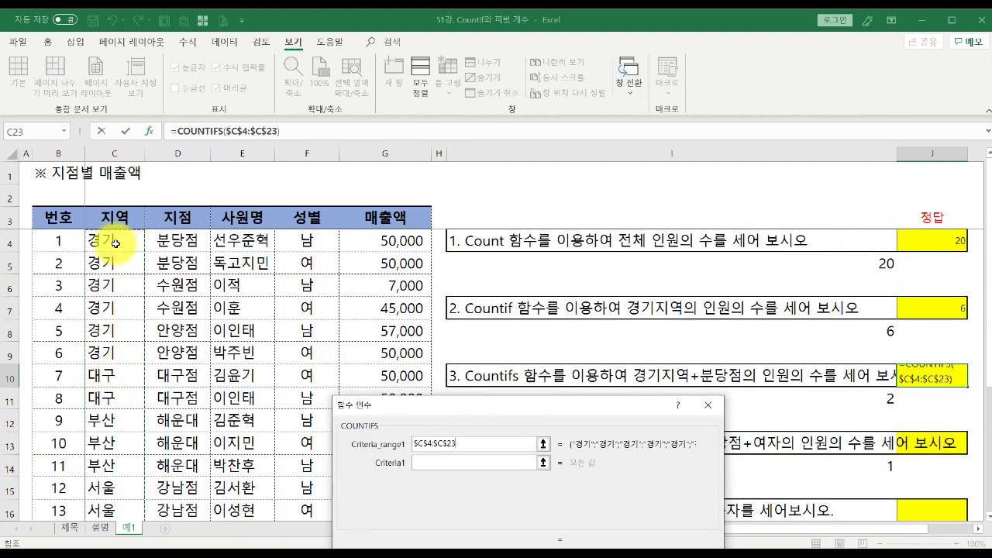
Set Criteria1 to 경기, leaving out any reference to the 지점 column
click(443, 465)
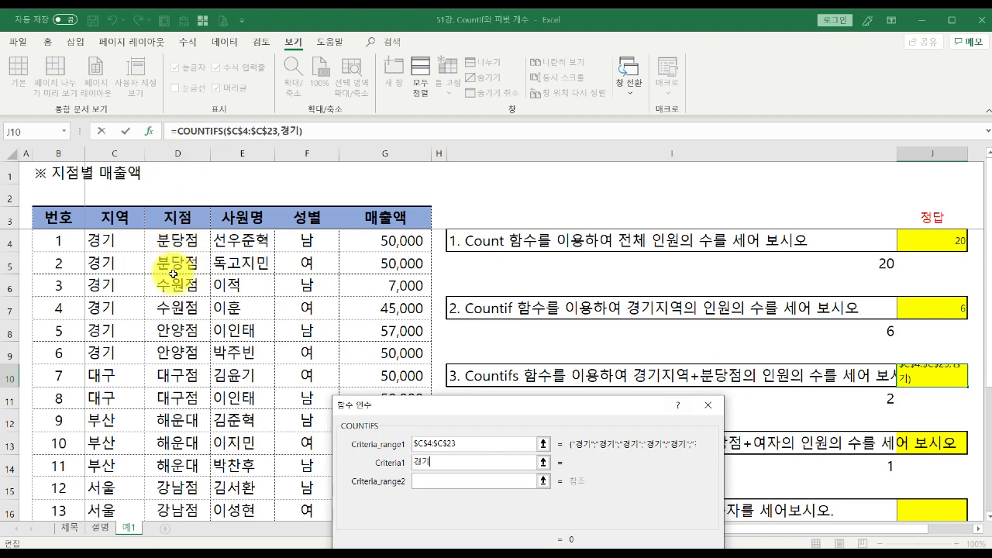
text(+)
click(179, 240)
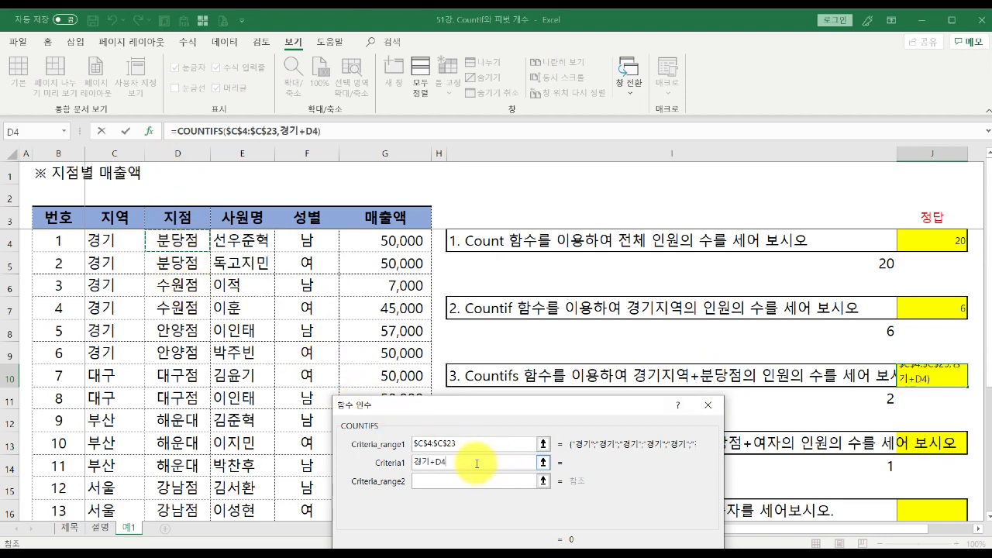
key(Tab)
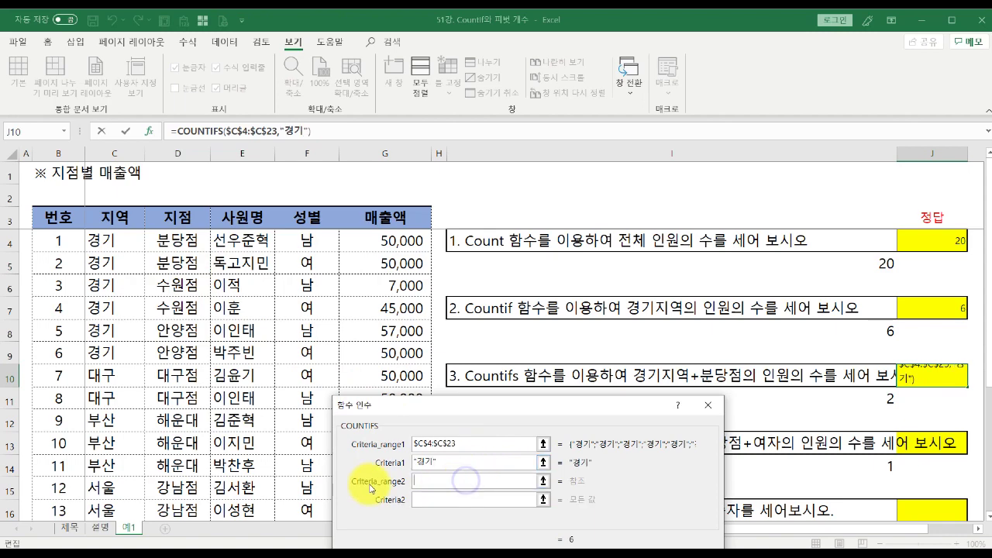
Set Criteria_range2 to the 지점 entries as the absolute reference $D$4:$D$23
click(177, 242)
scroll(182, 337, down, 5)
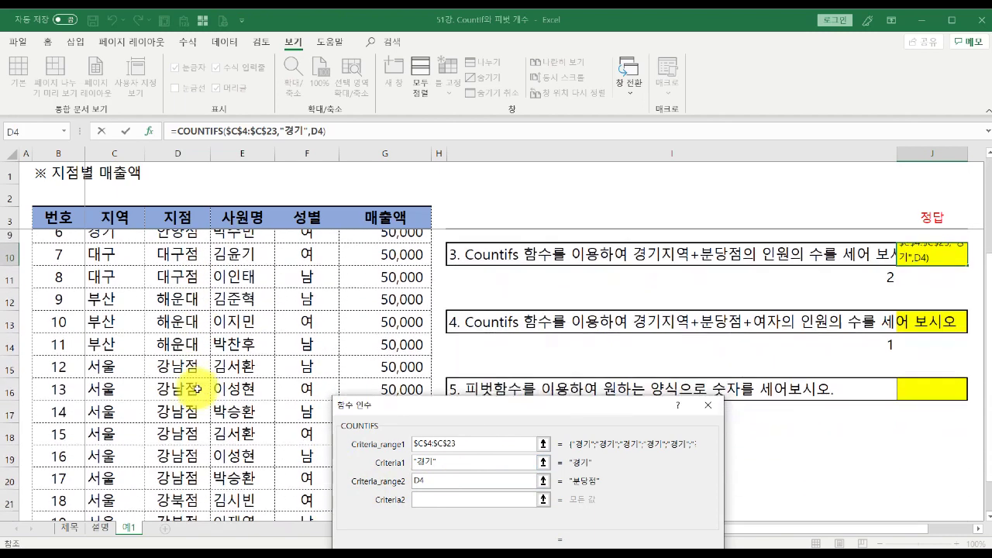
shift+click(186, 334)
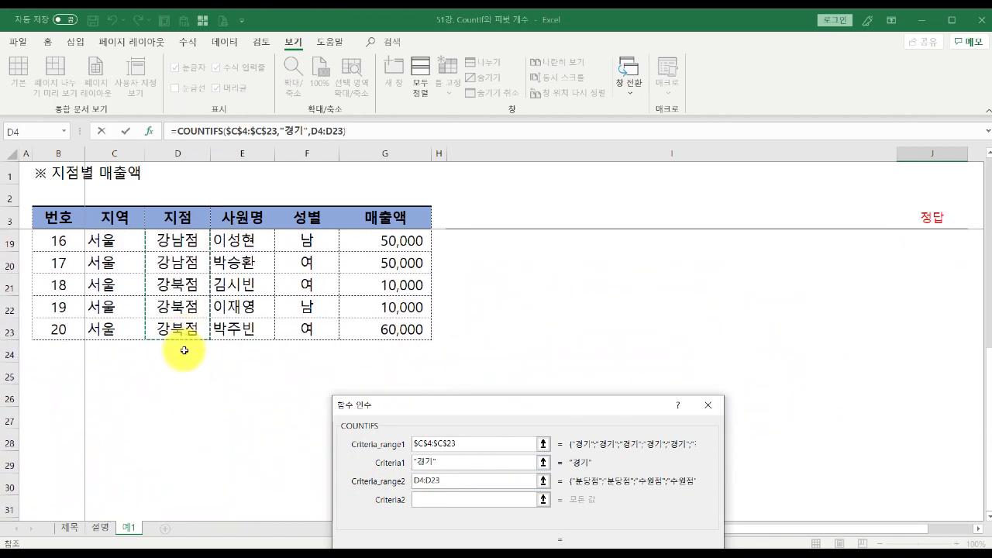
scroll(436, 494, up, 1)
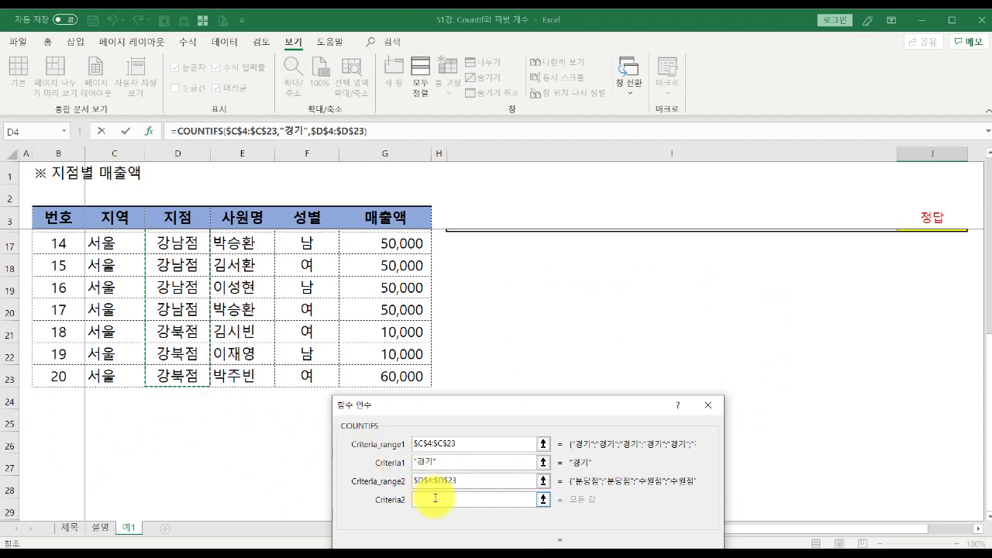
Set Criteria2 to 분당점 and confirm the COUNTIFS formula in J10
click(435, 498)
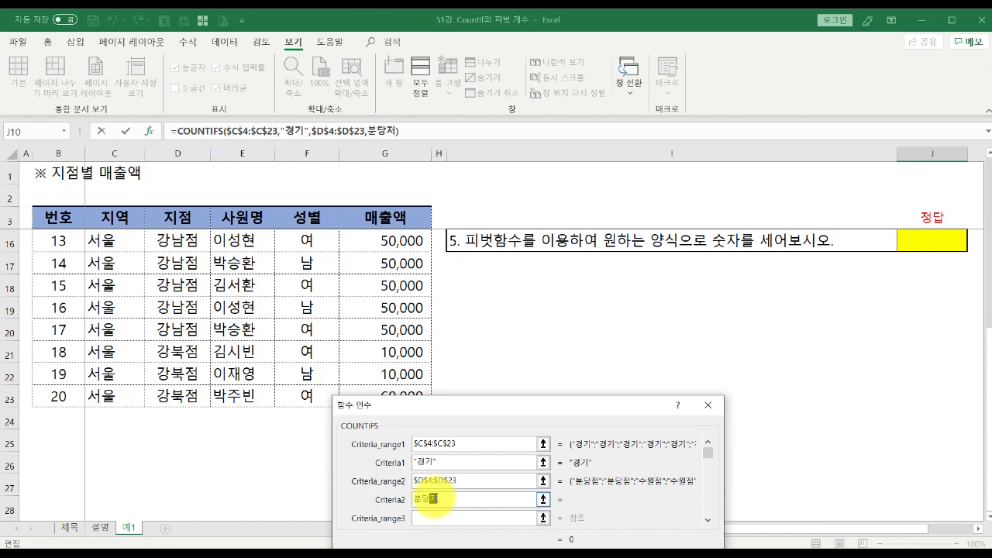
text(분당점)
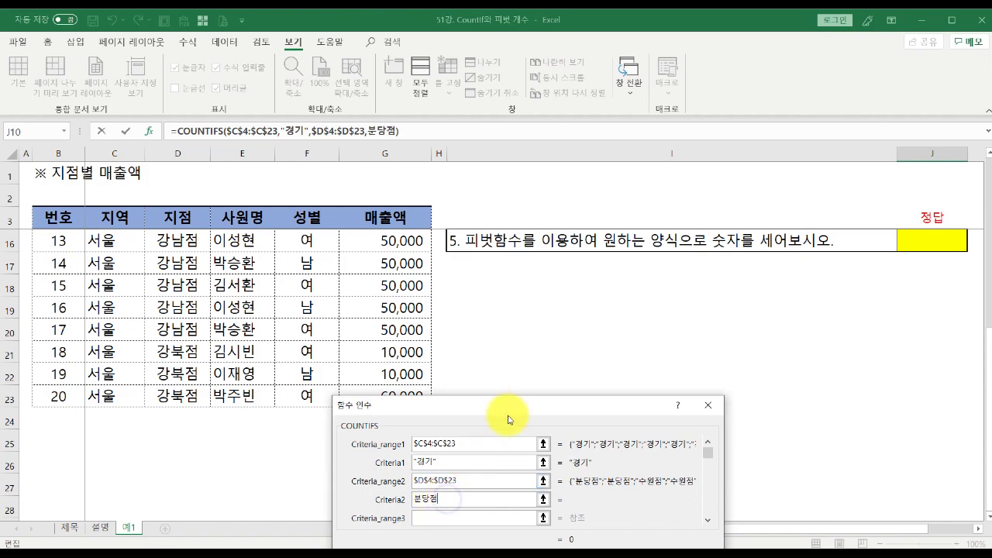
drag(510, 413, 548, 283)
scroll(292, 375, up, 2)
scroll(292, 375, up, 2)
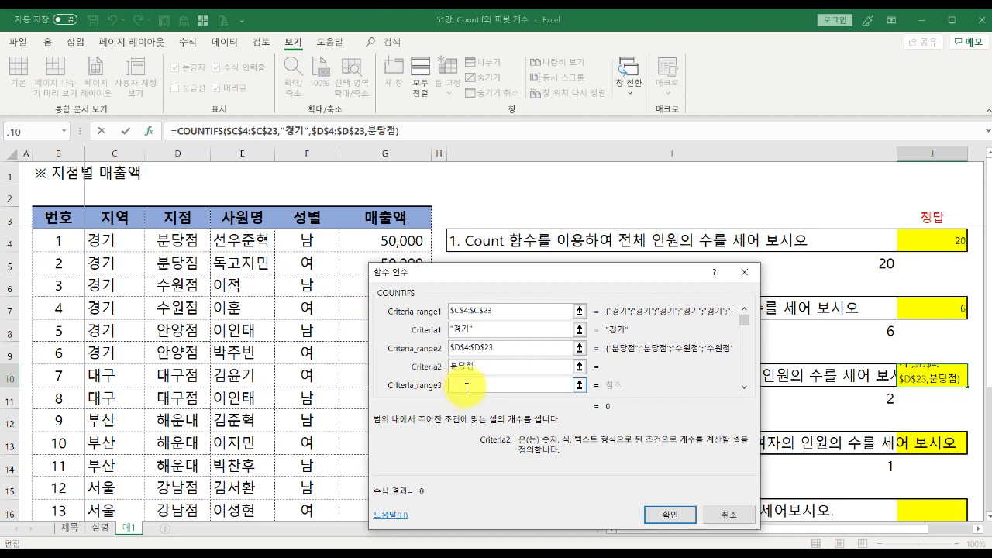
drag(659, 272, 412, 258)
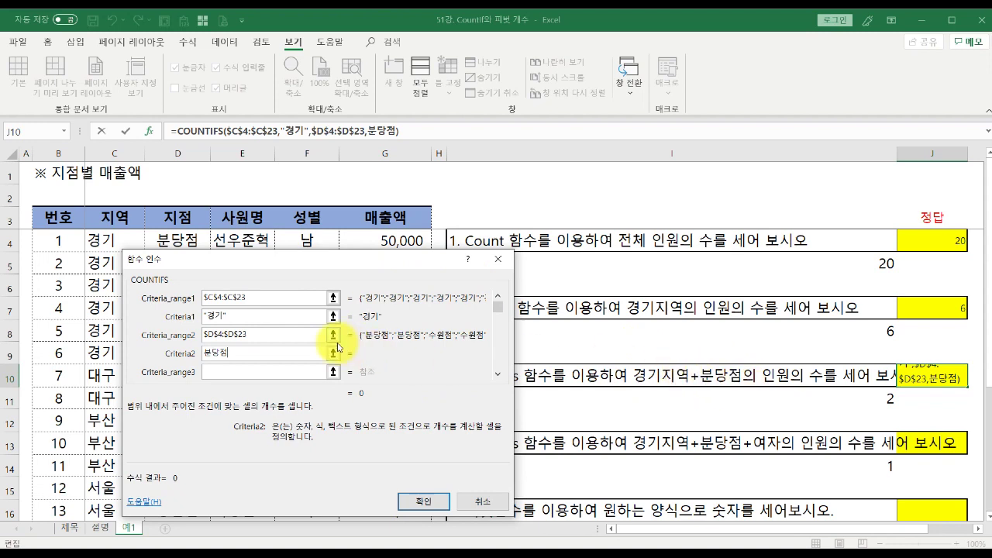
drag(291, 261, 457, 263)
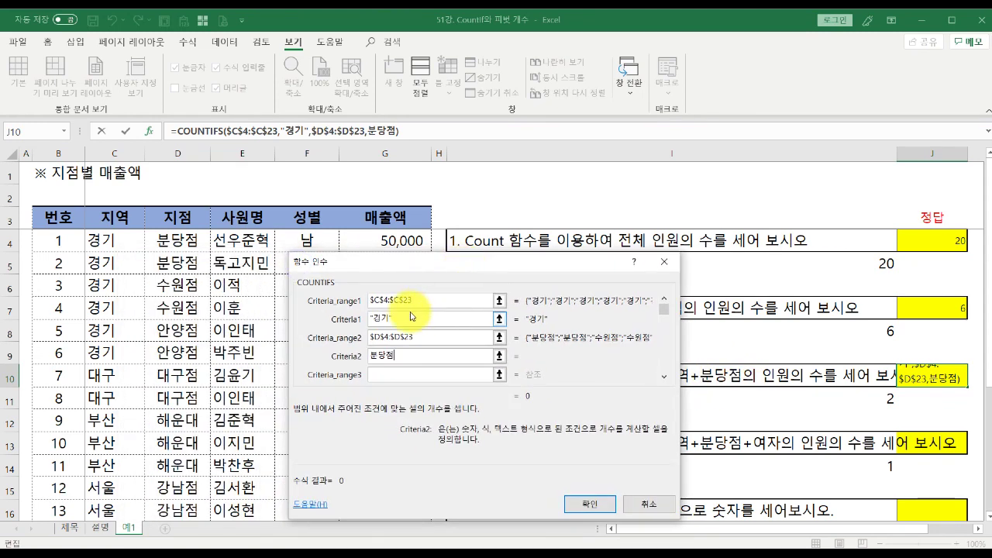
click(386, 356)
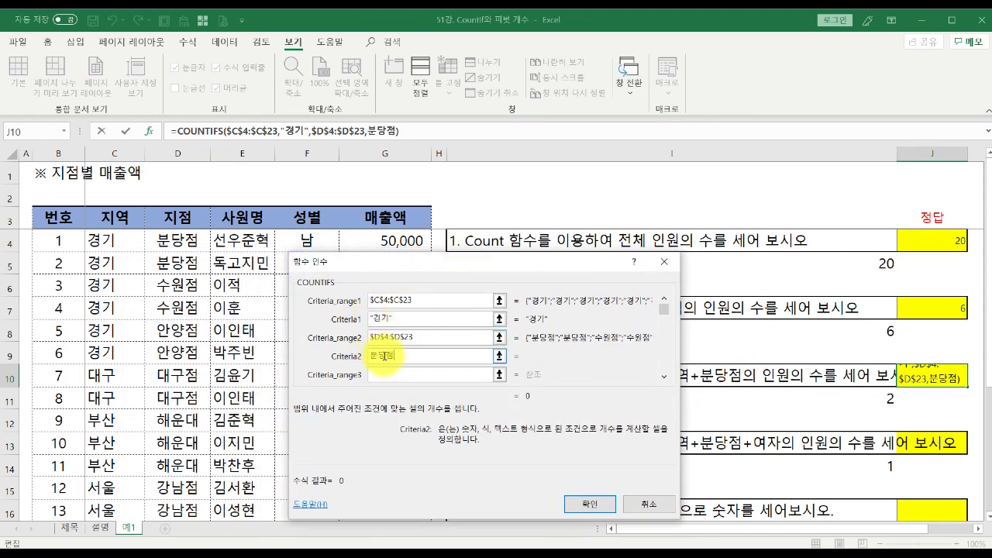
click(589, 504)
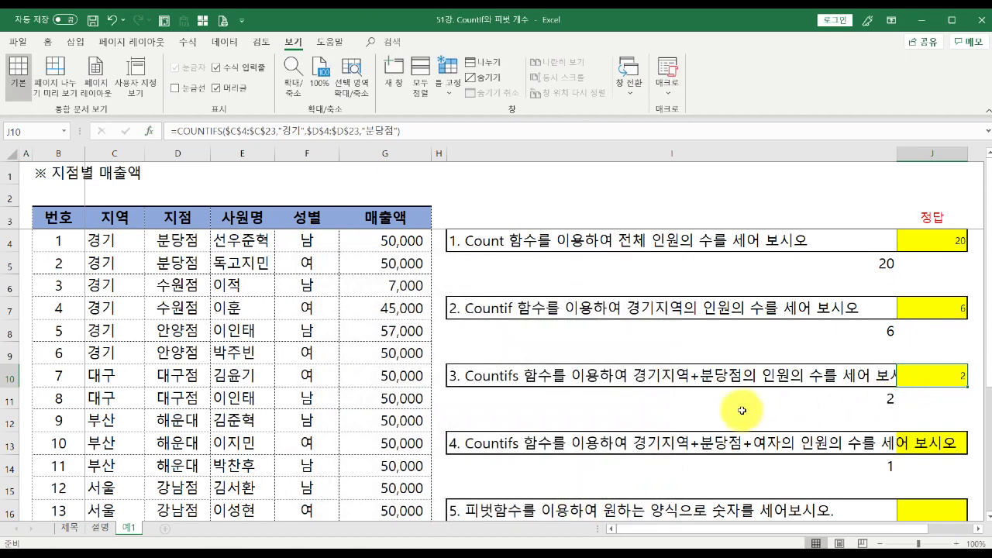
Check the J10 answer to question 3 against the 경기 분당점 rows C4:G5
click(648, 378)
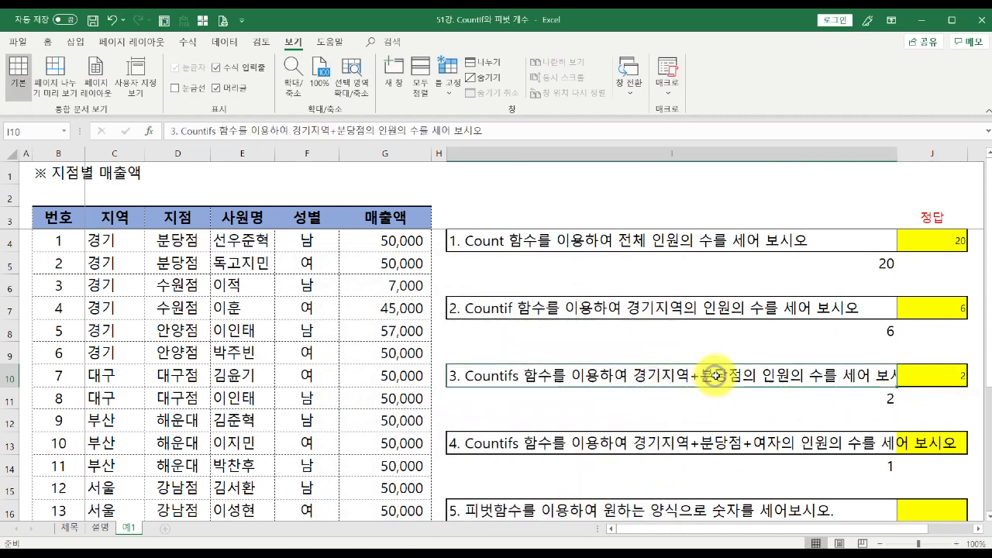
drag(98, 238, 352, 261)
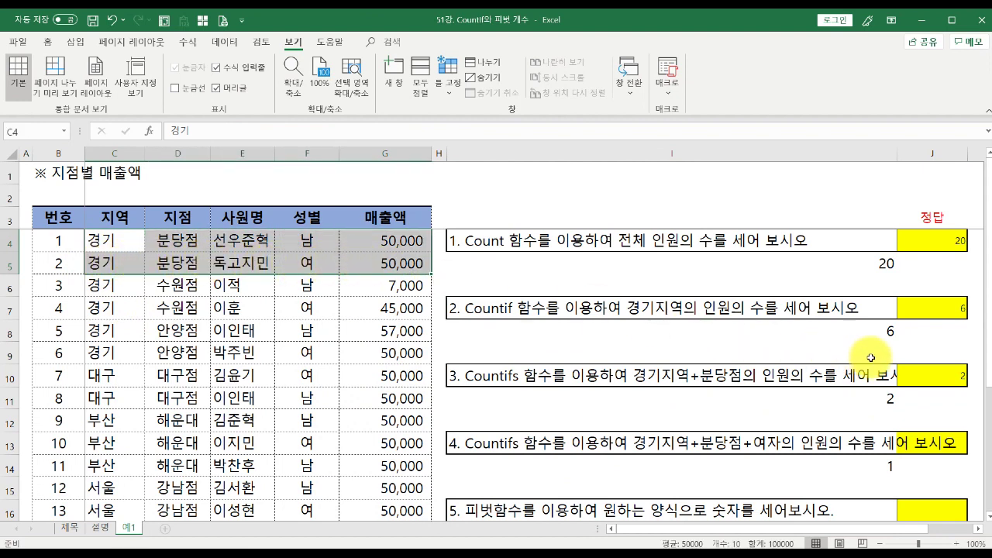
click(931, 375)
Enlarge the font of the whole answer column J to size 20
click(932, 153)
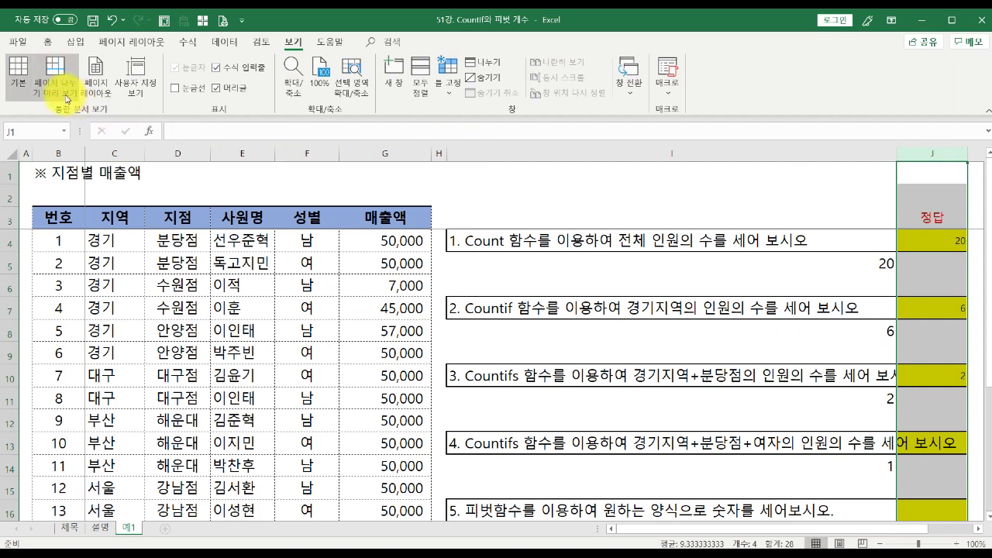
click(48, 42)
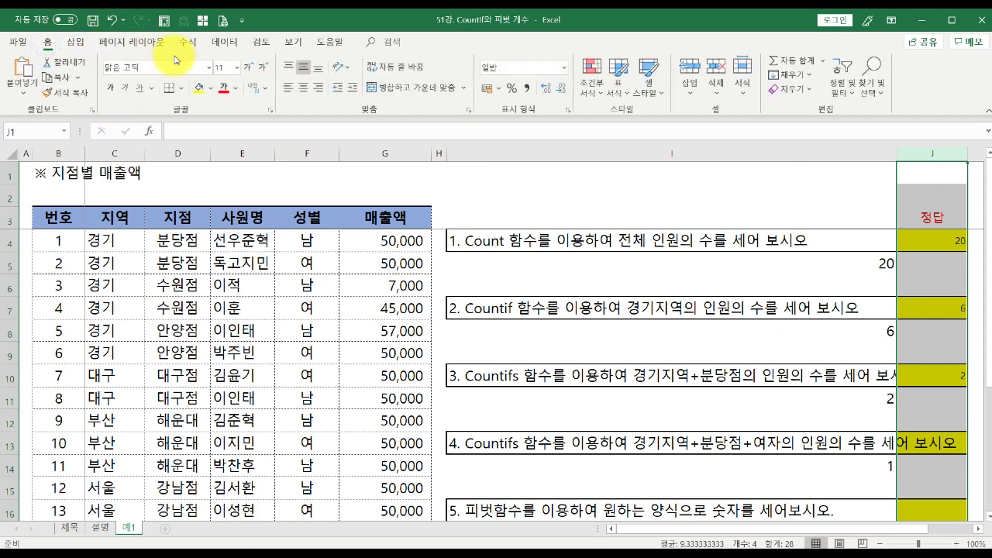
click(245, 71)
click(459, 429)
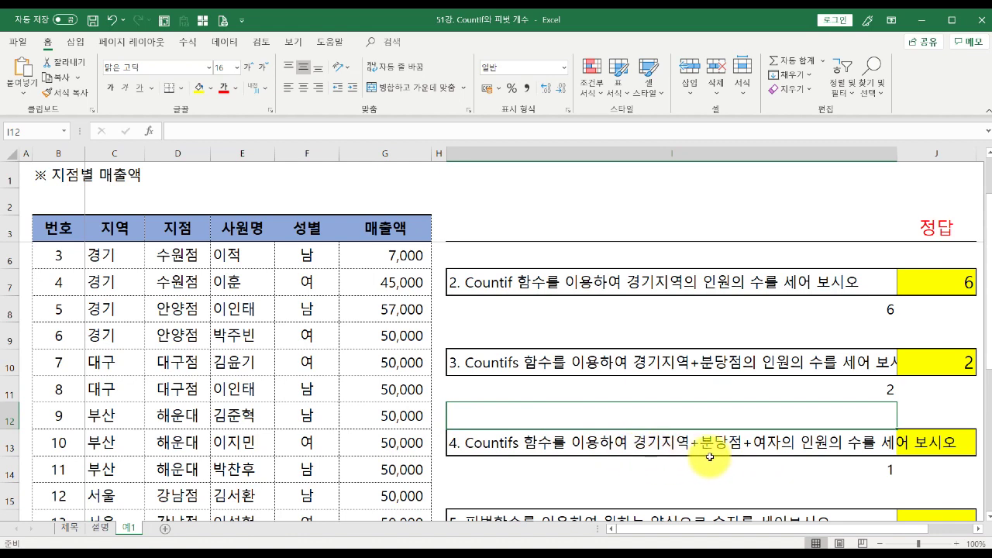
Insert the COUNTIFS function into cell J14, below question 4's answer cell, from the recently used functions
click(947, 470)
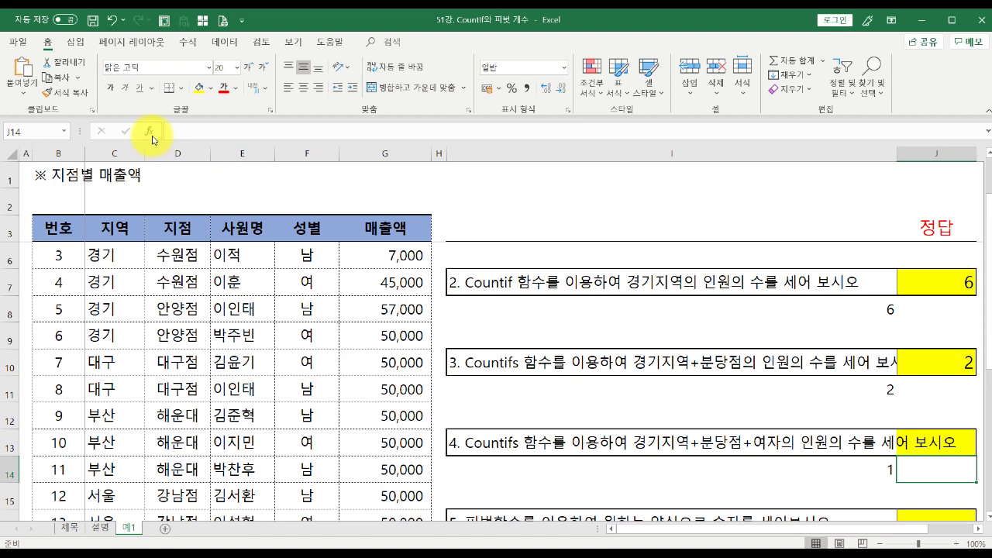
click(151, 136)
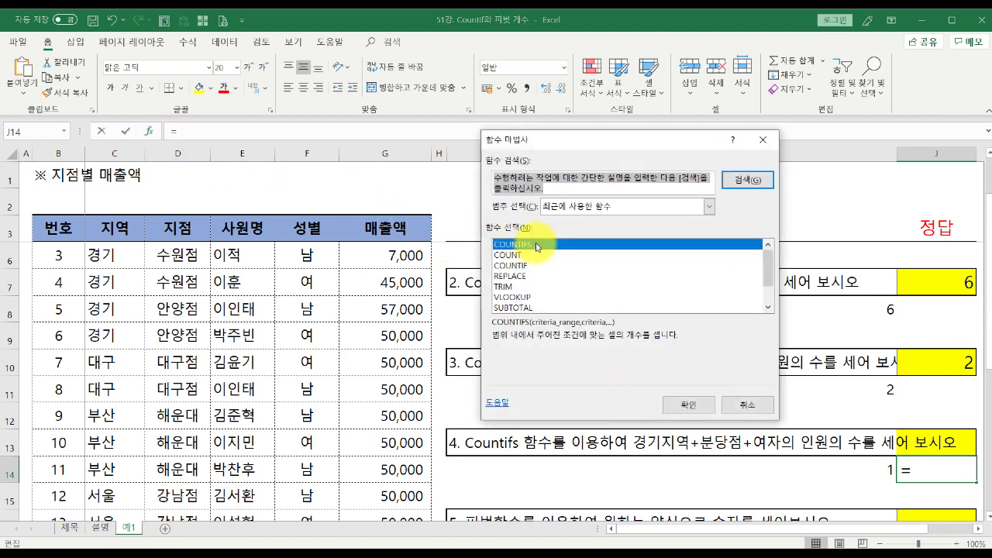
double_click(536, 245)
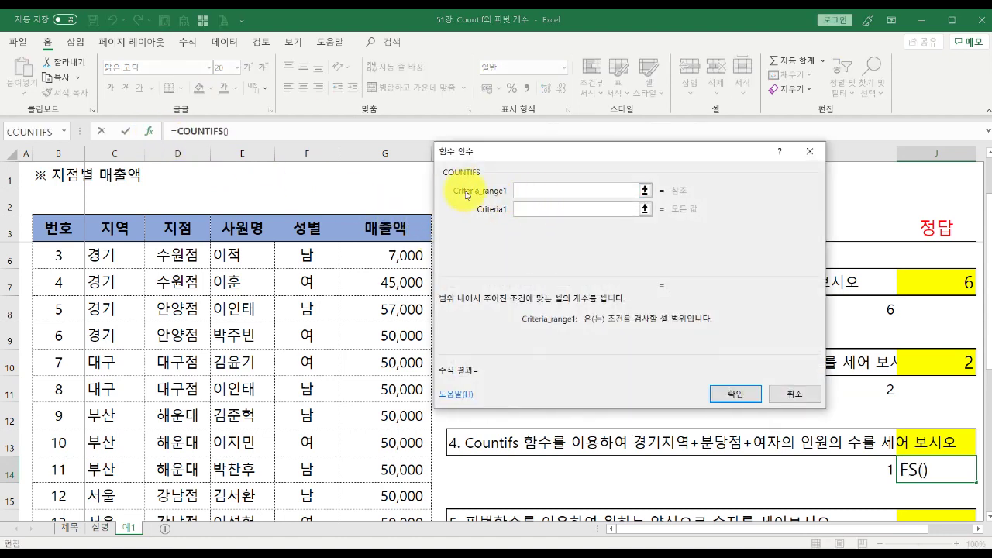
click(124, 255)
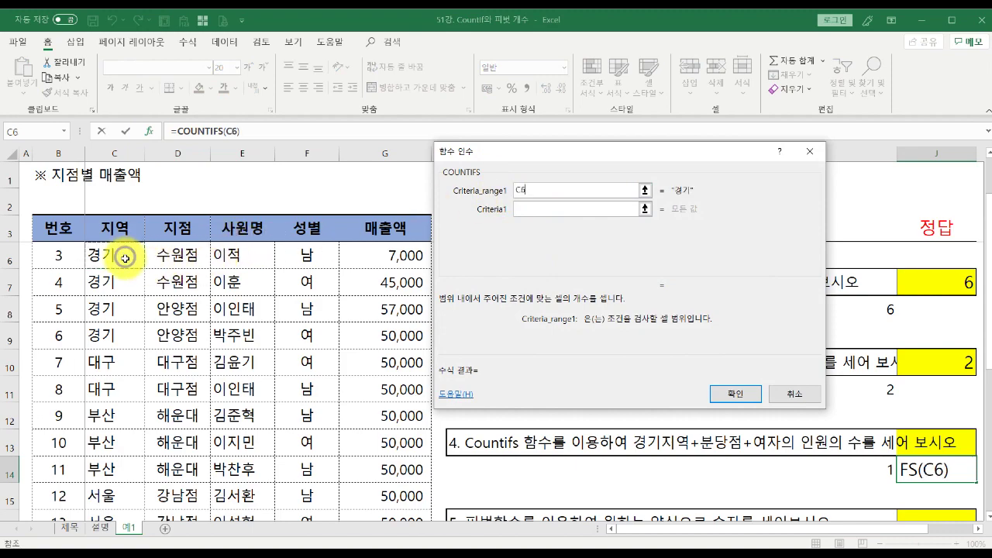
scroll(119, 377, down, 2)
scroll(120, 376, down, 1)
shift+click(121, 463)
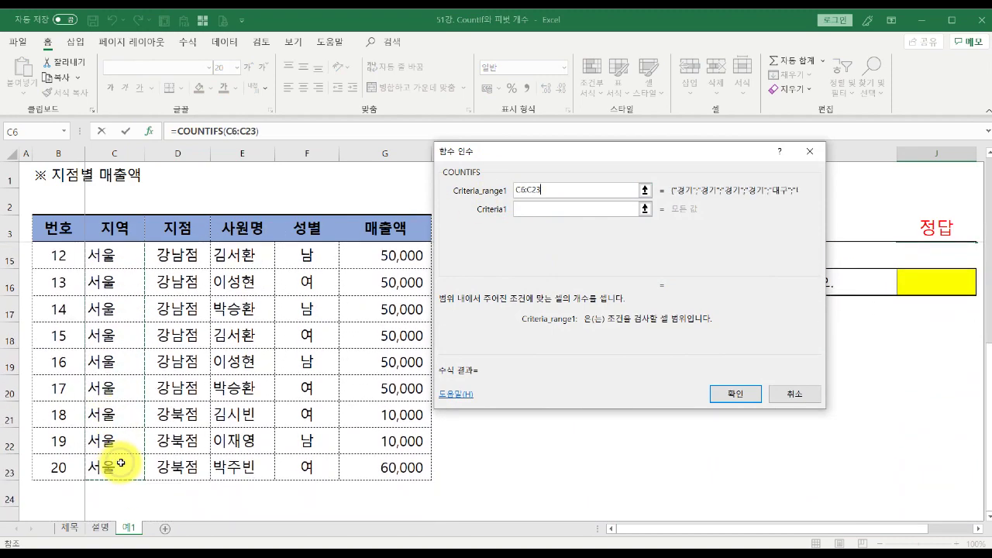
key(F4)
Set Criteria_range1 to all the 지역 entries from the first table row, as the absolute reference $C$4:$C$23
scroll(126, 452, up, 4)
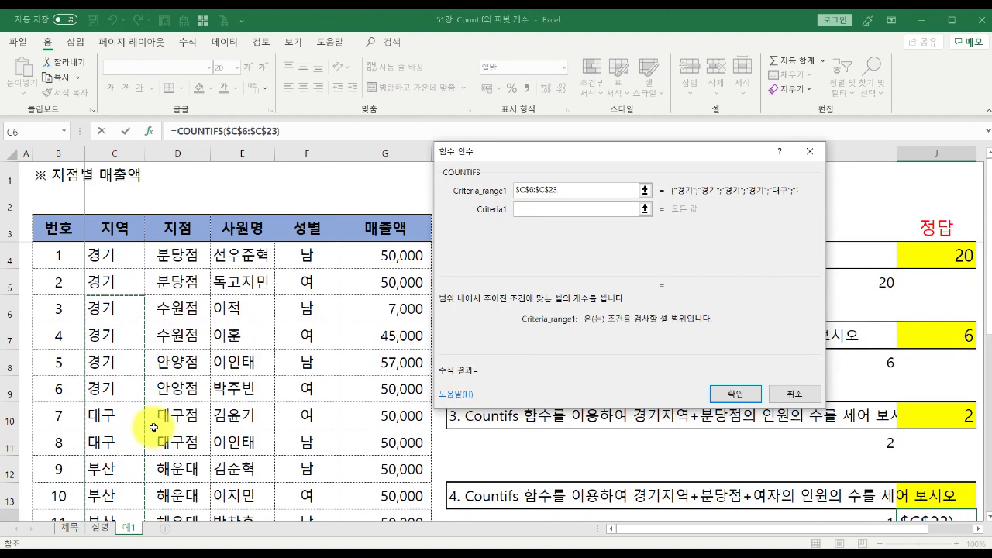
click(122, 258)
scroll(124, 357, down, 4)
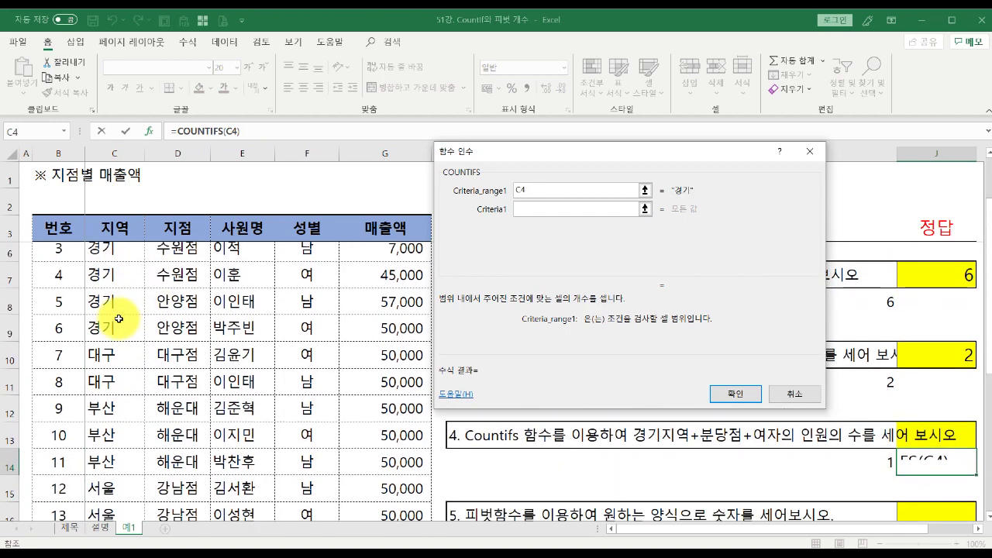
scroll(124, 387, down, 2)
scroll(129, 387, up, 2)
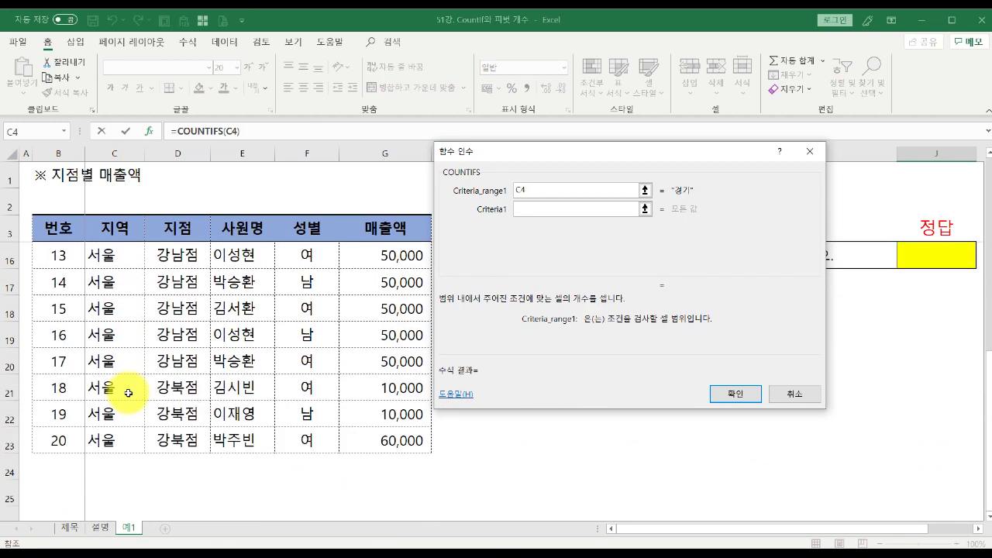
shift+click(118, 443)
scroll(118, 444, up, 4)
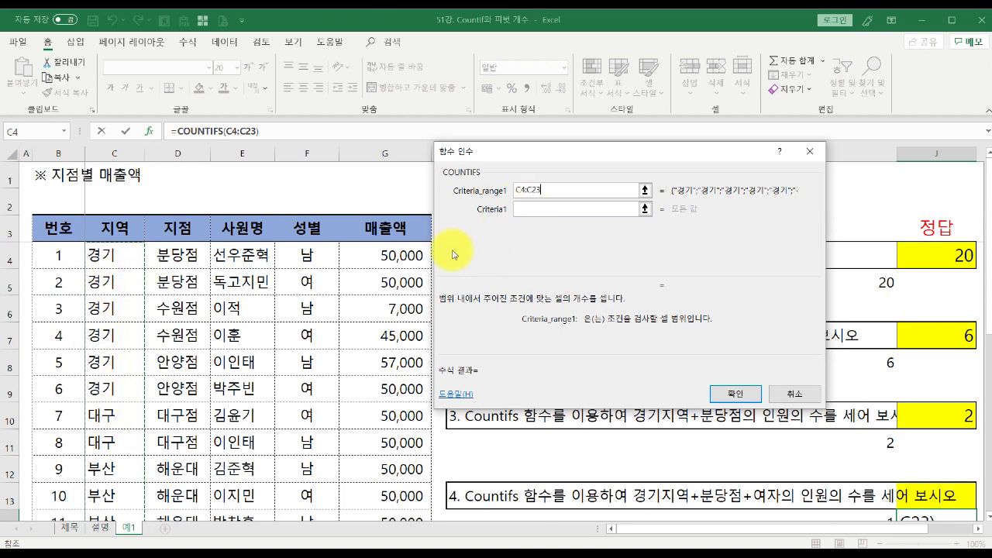
Set Criteria1 to 경기, and pair the 지점 range as the absolute reference $D$4:$D$23 with the criterion 분당점
click(542, 208)
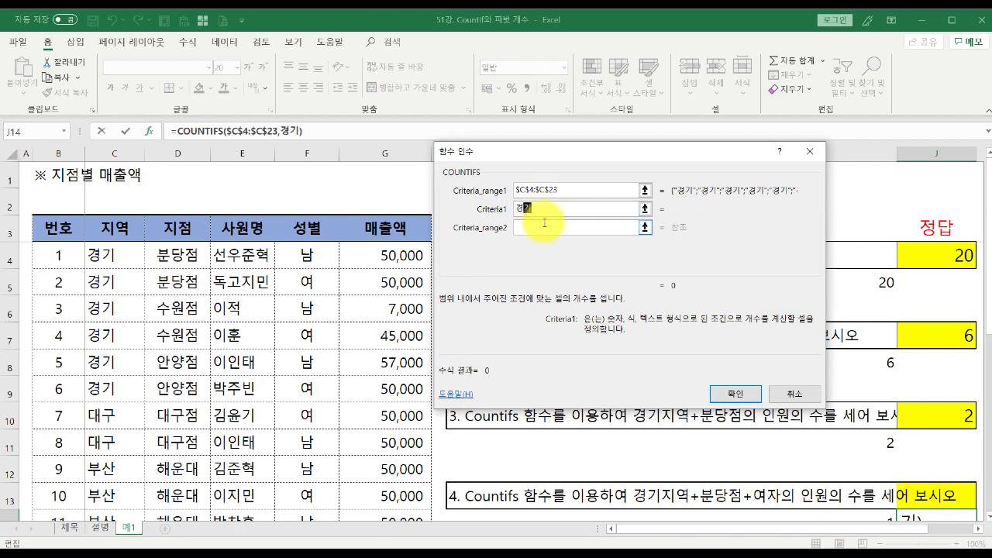
click(545, 224)
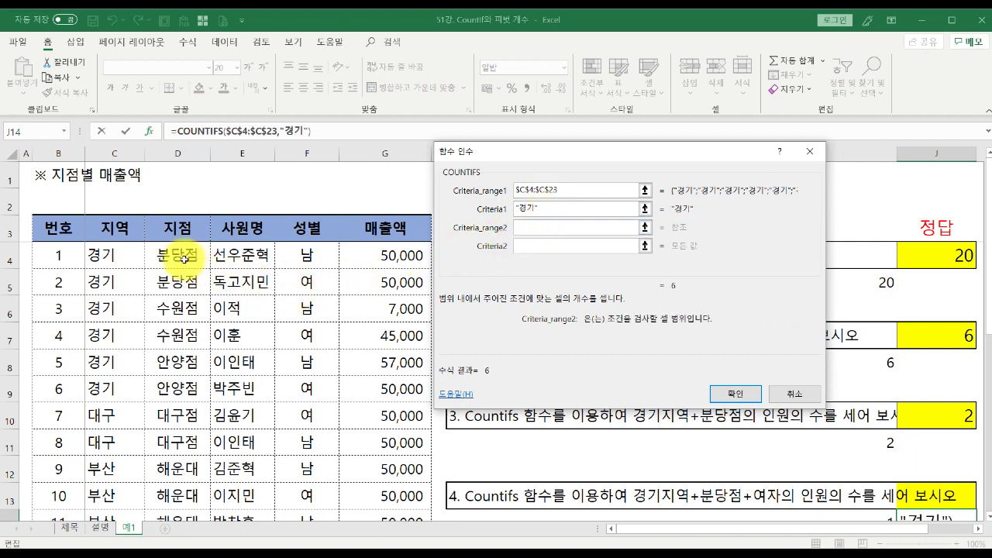
drag(182, 257, 182, 447)
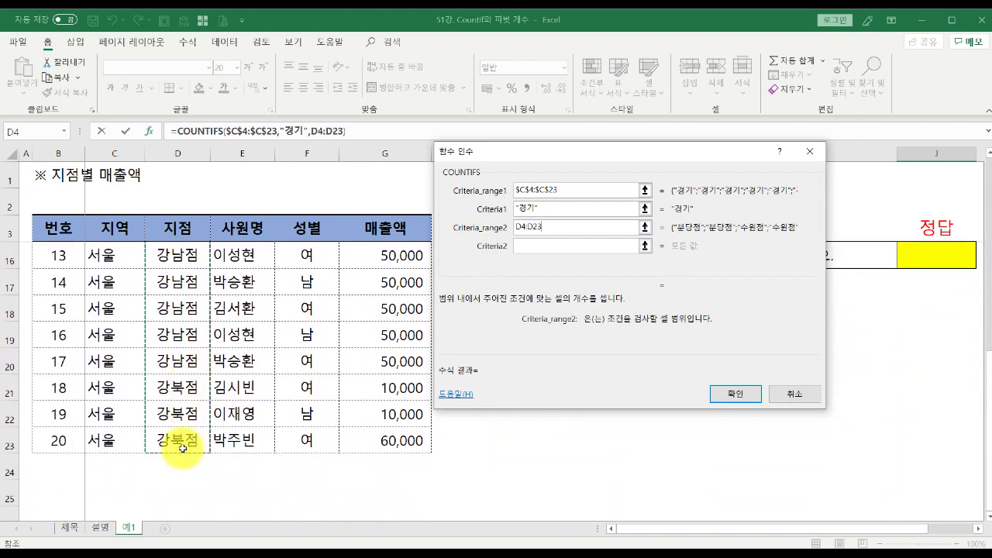
key(F4)
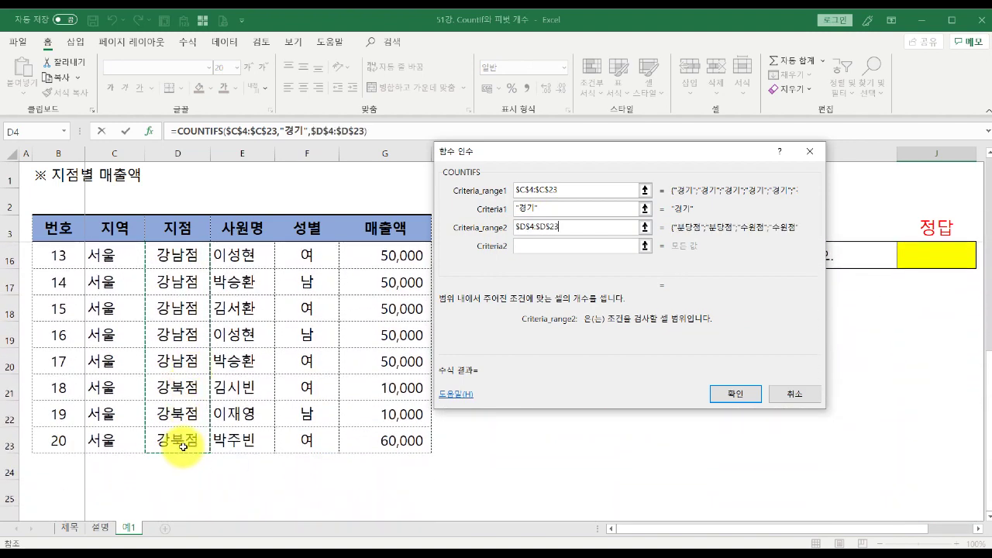
click(549, 247)
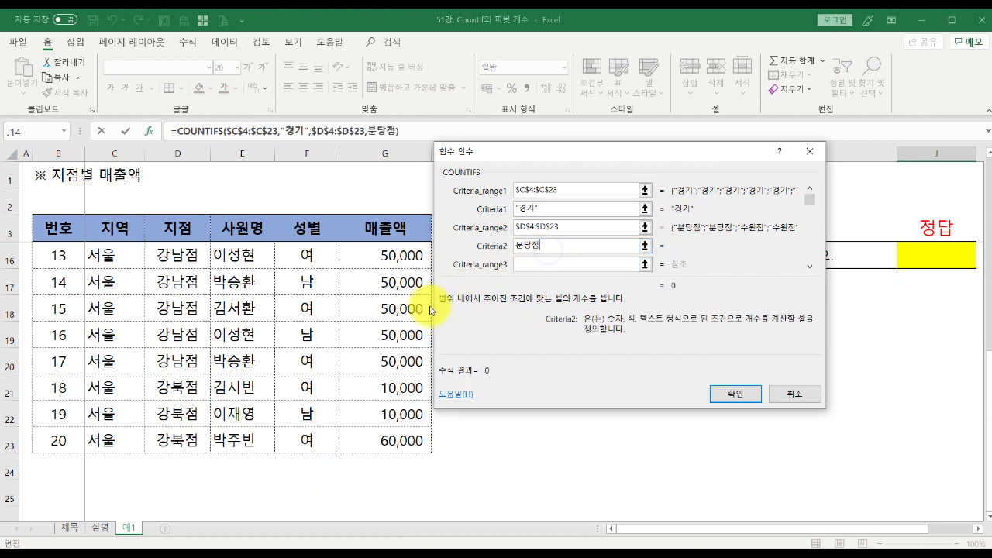
scroll(341, 325, up, 4)
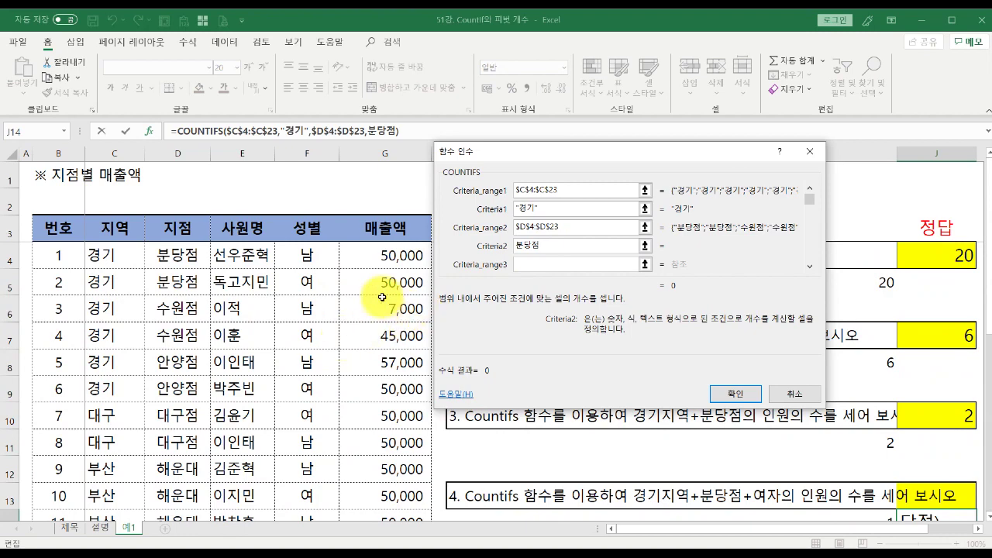
text(+)
click(308, 255)
scroll(309, 397, down, 3)
scroll(308, 397, down, 2)
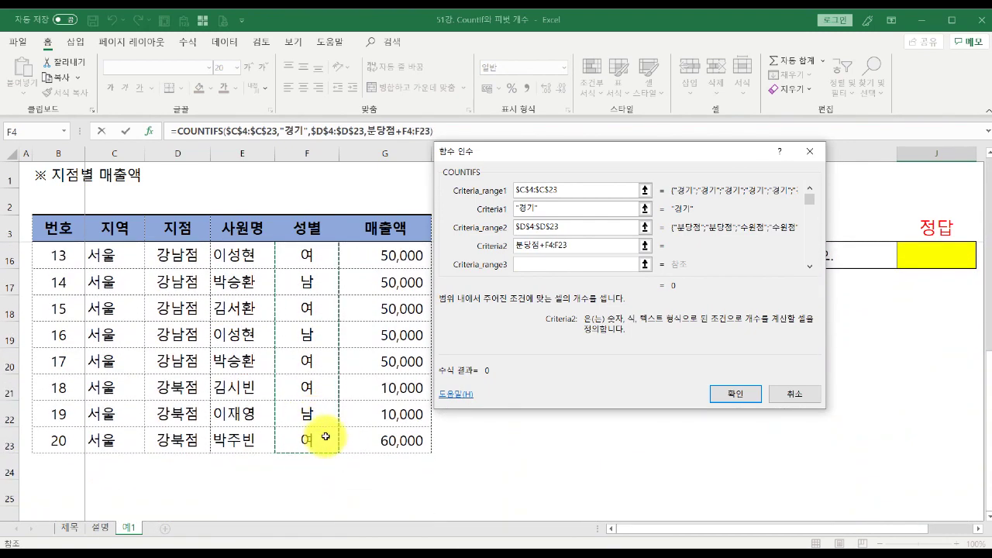
click(573, 245)
drag(574, 244, 544, 246)
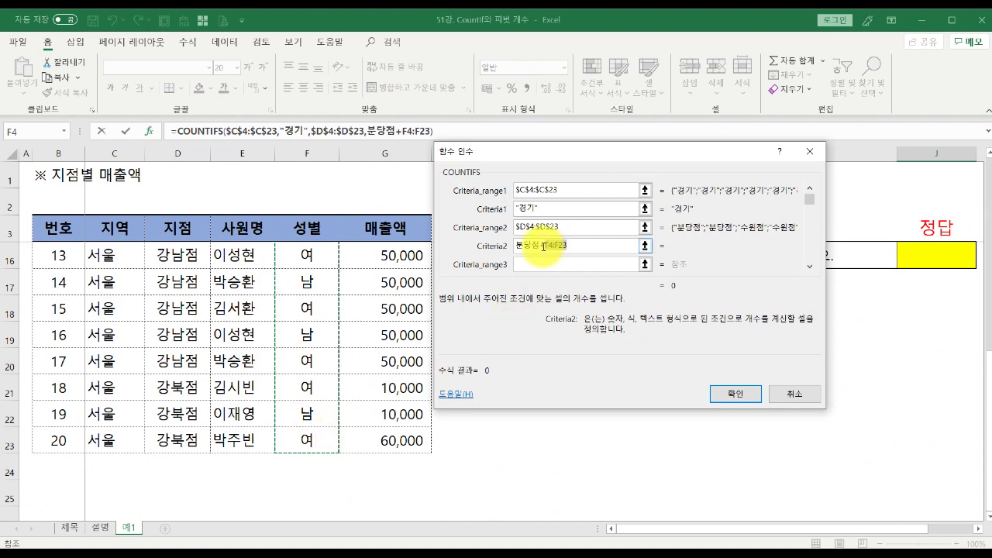
key(BackSpace)
Add the 성별 range as Criteria_range3 with the absolute reference $F$4:$F$23 and 여 as Criteria3, and complete the COUNTIFS formula
click(556, 265)
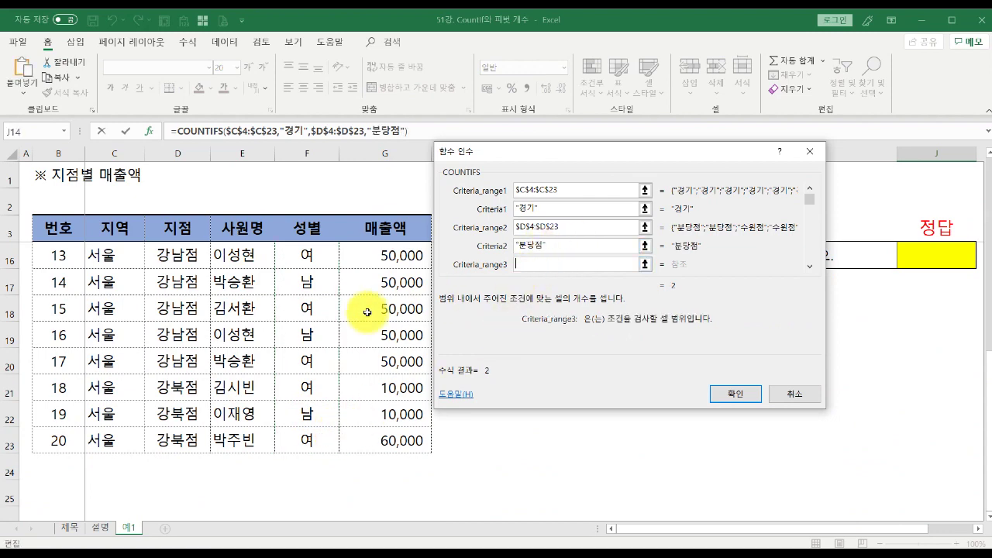
scroll(324, 310, up, 4)
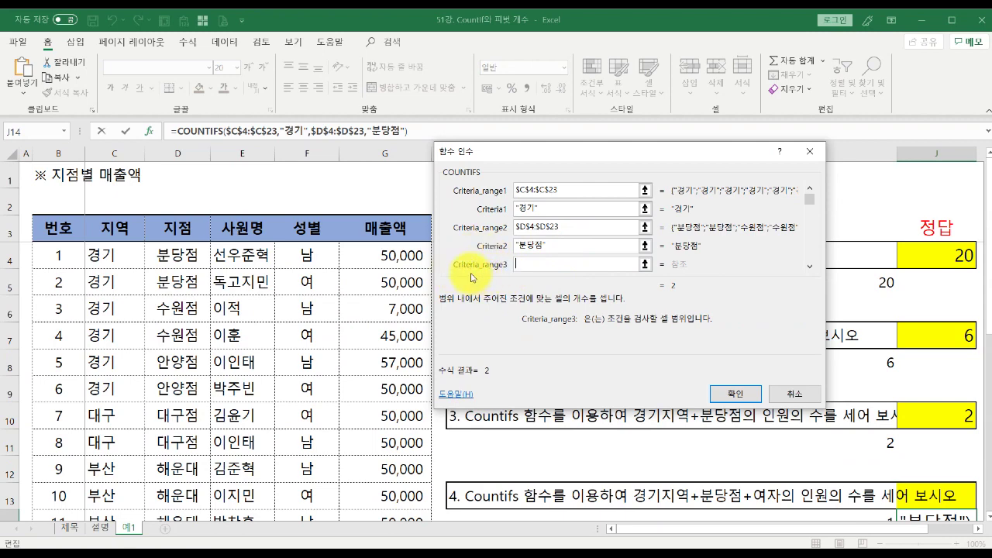
scroll(314, 325, down, 3)
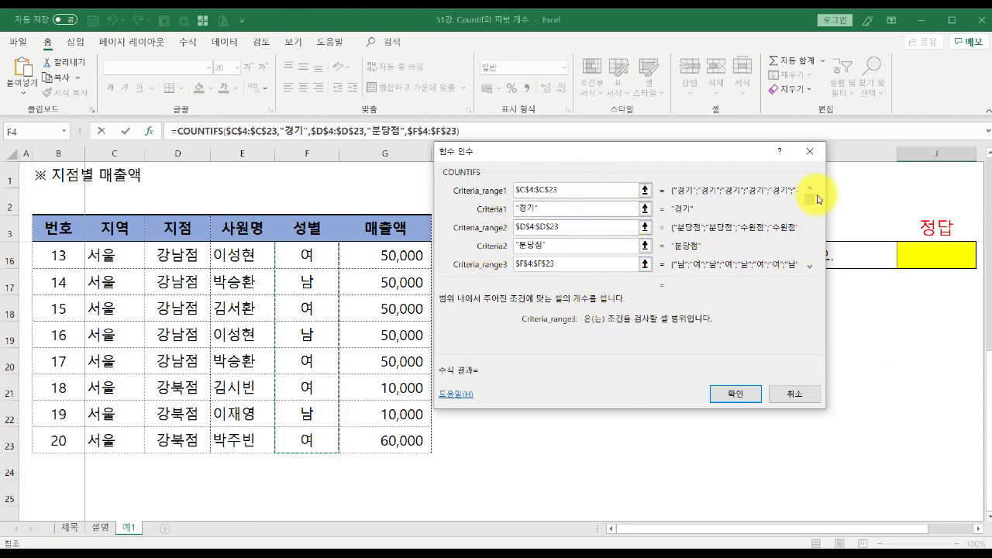
click(810, 267)
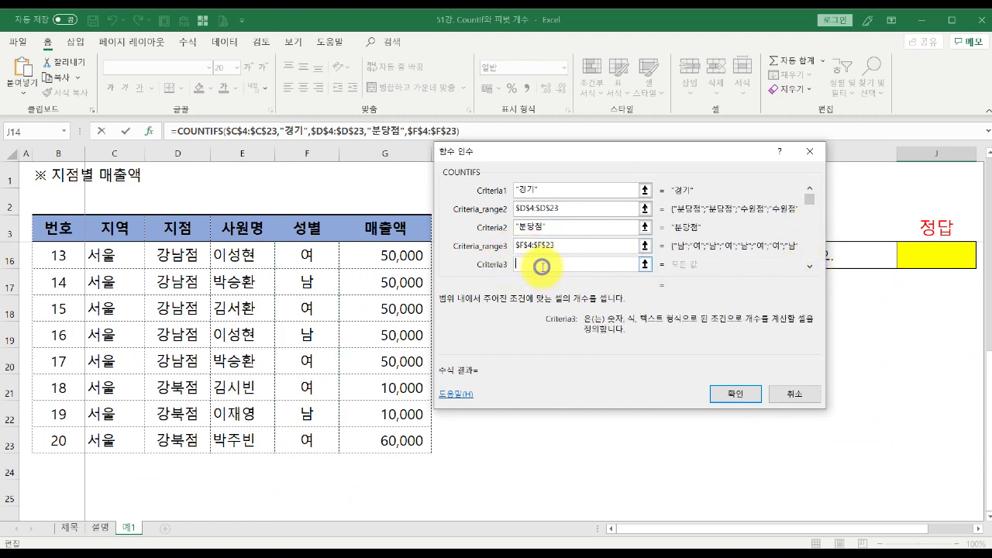
text(여)
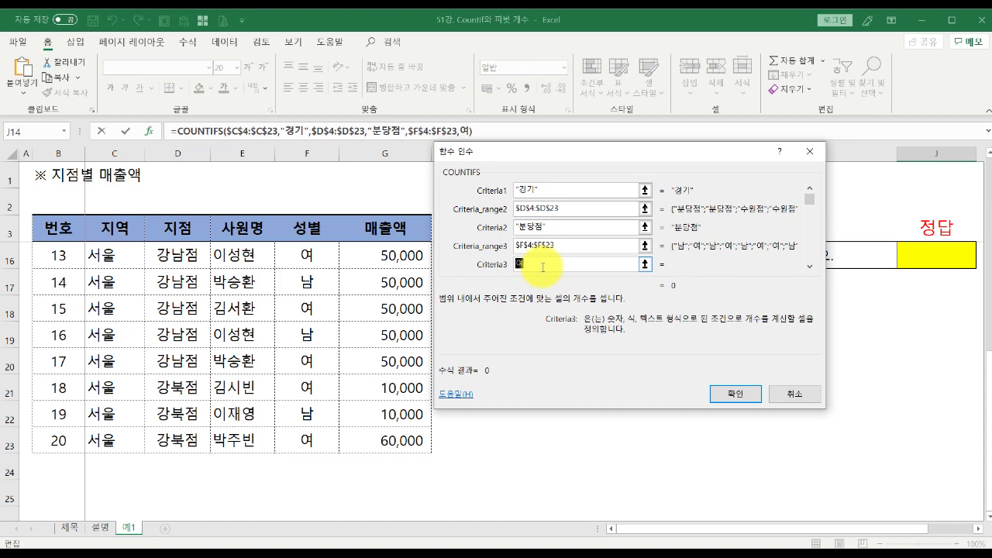
click(735, 393)
Check the J14 answer to question 4 against the 경기 분당점 rows C4:F5 and review its formula
scroll(903, 372, up, 2)
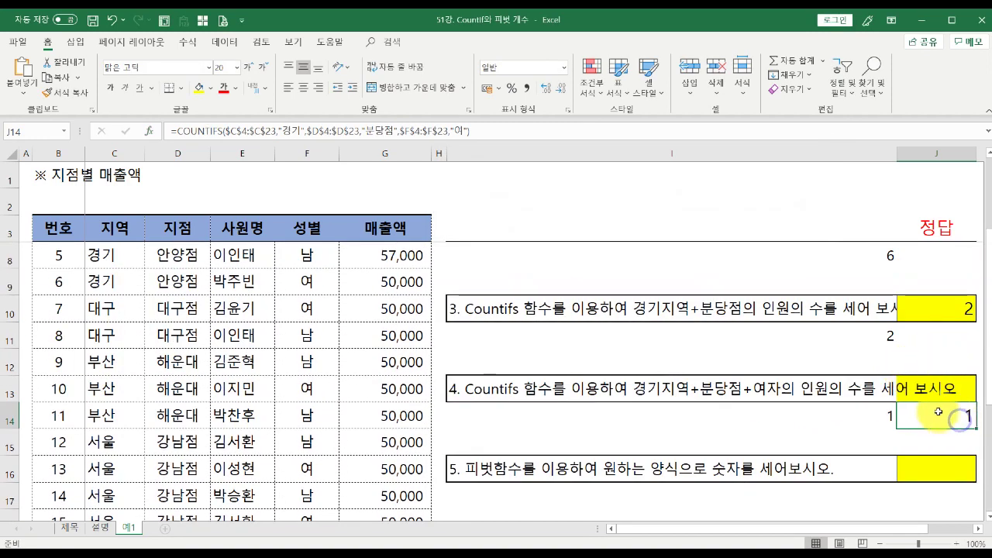
scroll(232, 318, up, 2)
drag(101, 255, 303, 293)
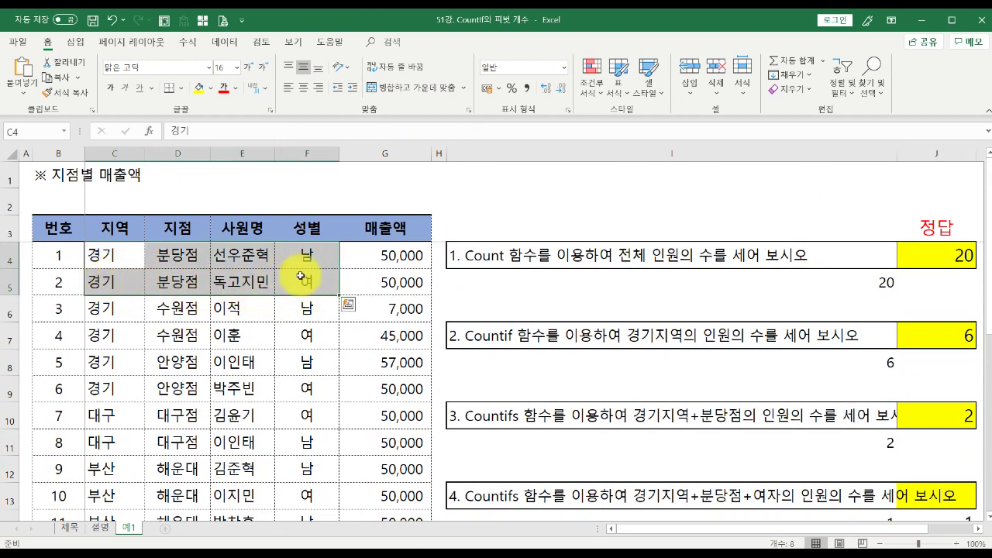
click(243, 284)
scroll(575, 340, down, 1)
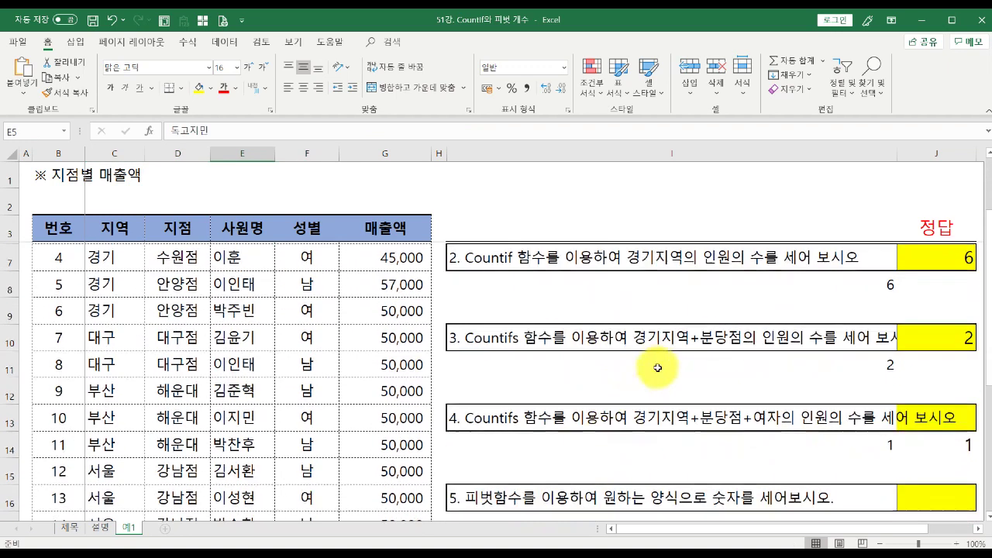
click(959, 445)
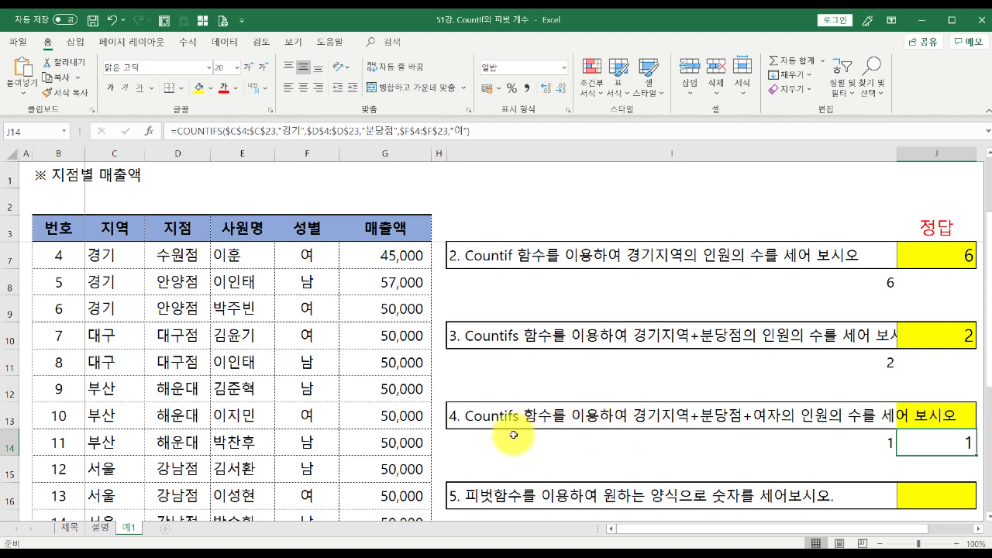
Create a pivot table on a new worksheet from the whole sales table including its headers, B3:G23
scroll(513, 435, up, 1)
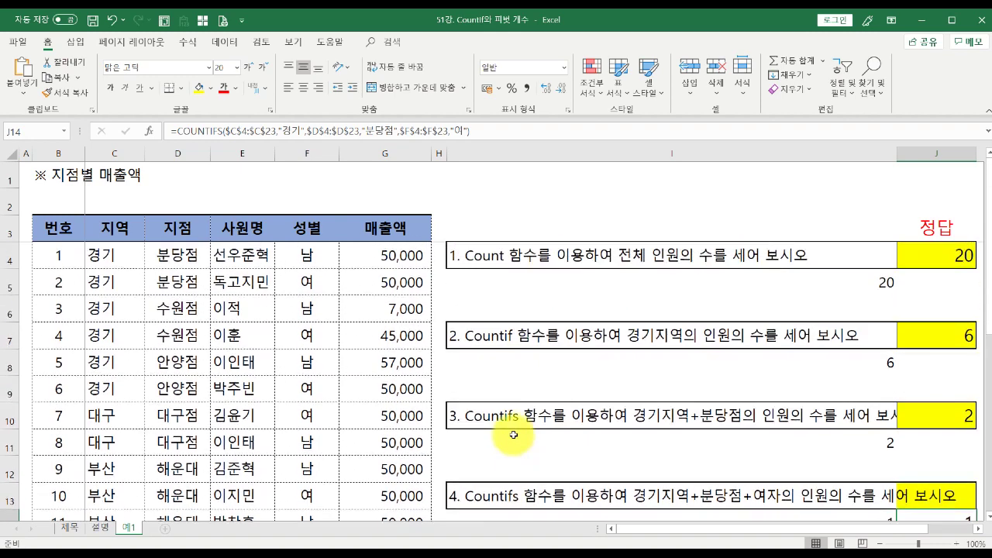
click(45, 230)
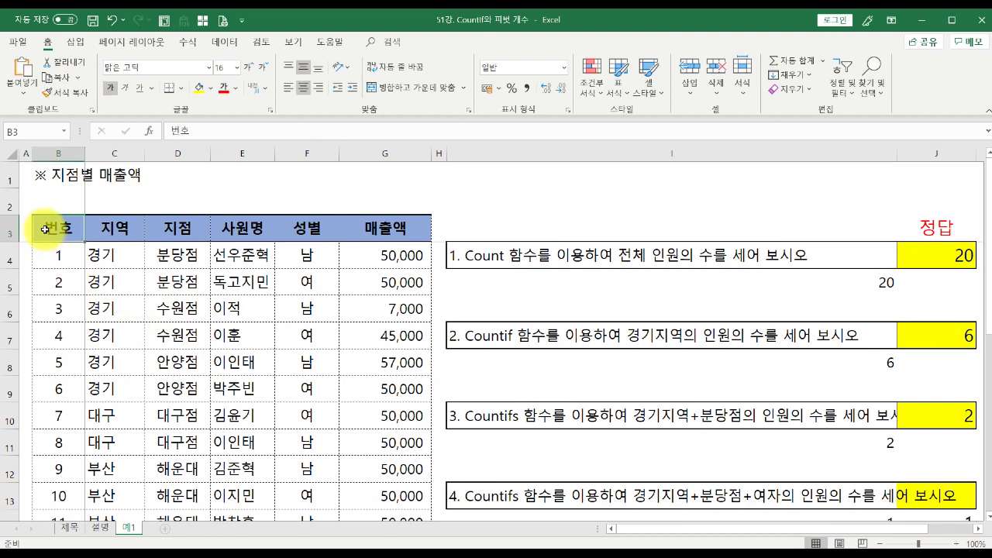
shift+click(394, 223)
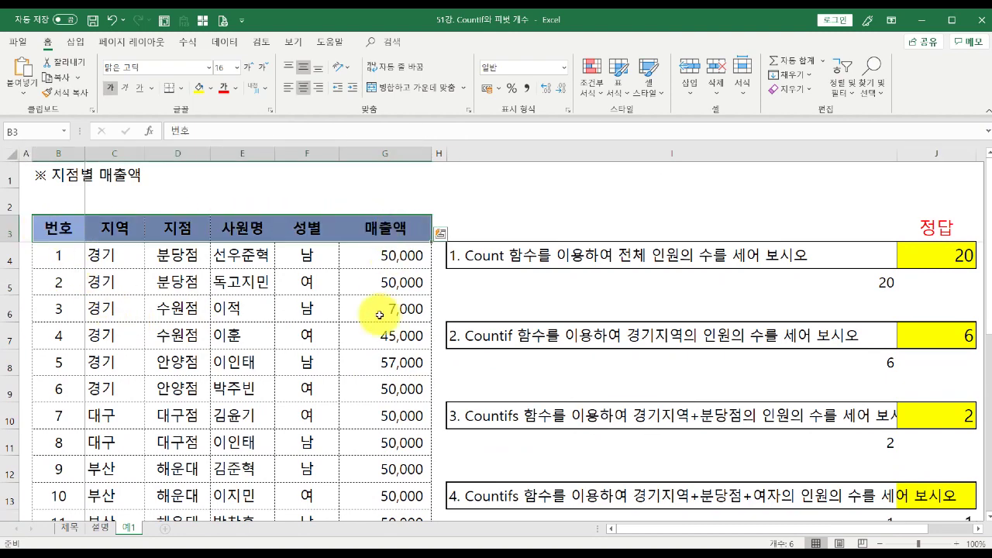
scroll(382, 401, down, 1)
scroll(382, 400, down, 2)
shift+click(392, 441)
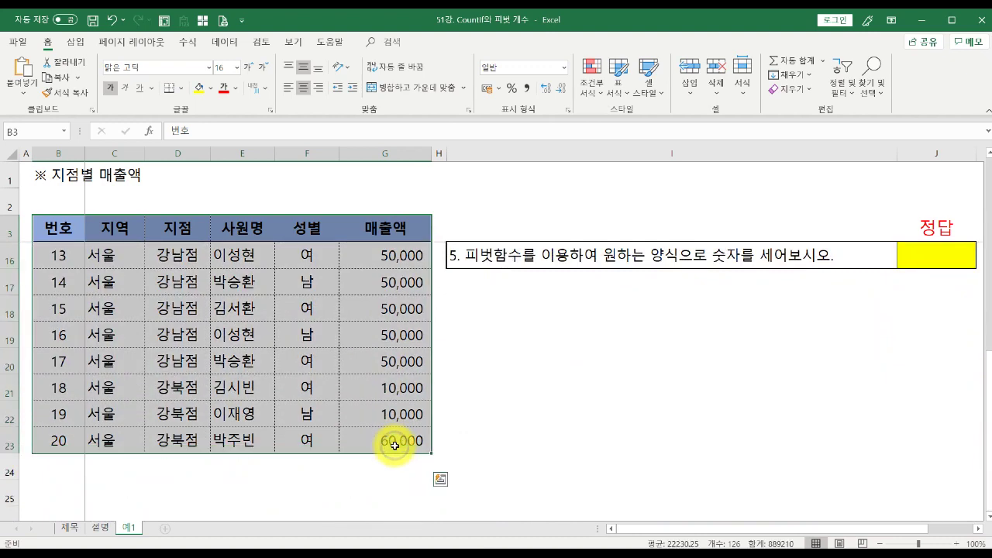
scroll(180, 442, up, 4)
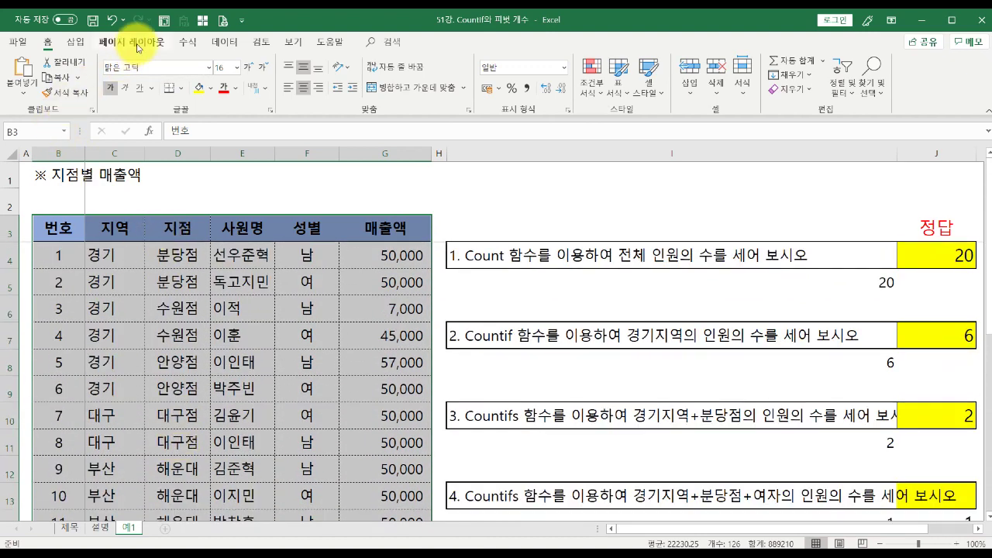
click(78, 45)
click(19, 78)
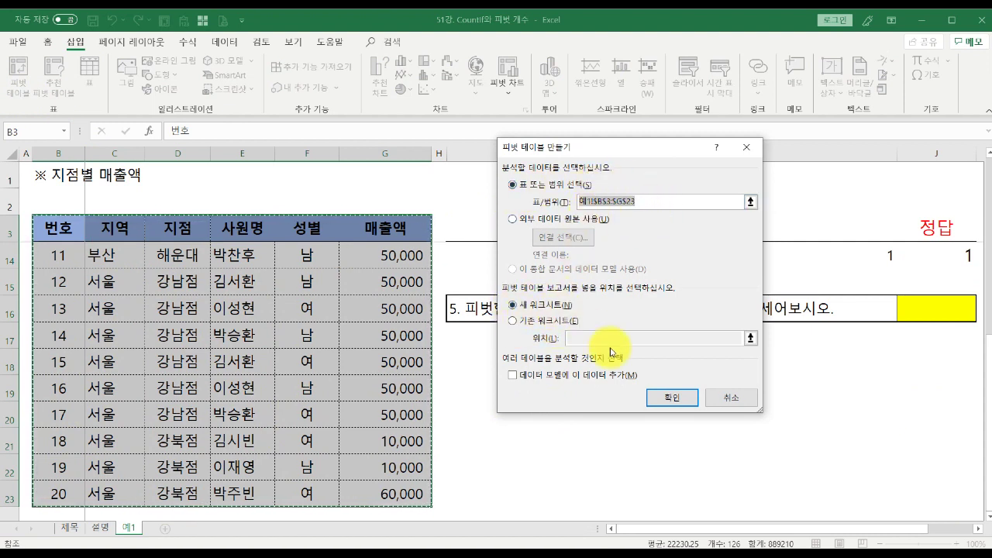
click(672, 400)
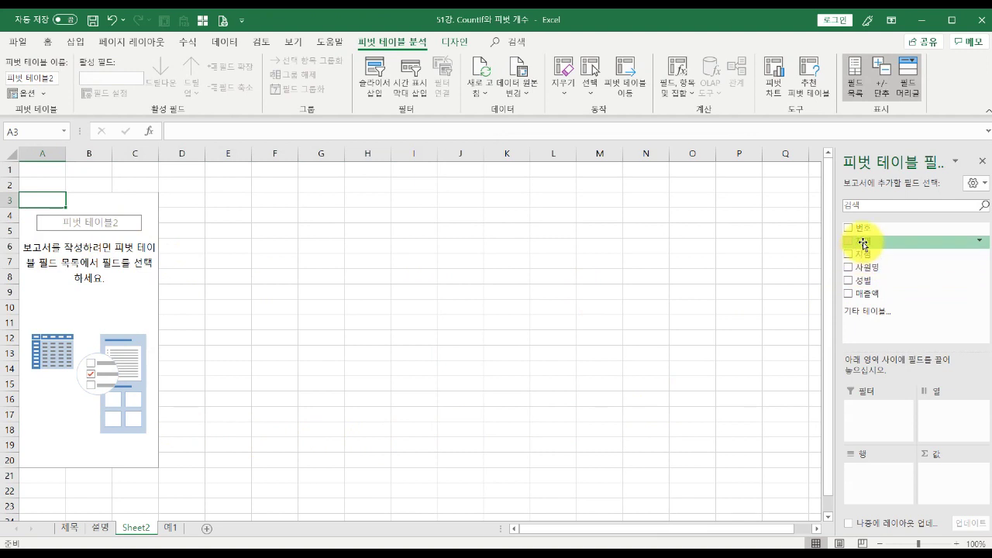
Place the 지역 field in the pivot table's rows with 지점 nested beneath it, and review the region and branch labels
drag(860, 240, 873, 345)
drag(872, 403, 874, 473)
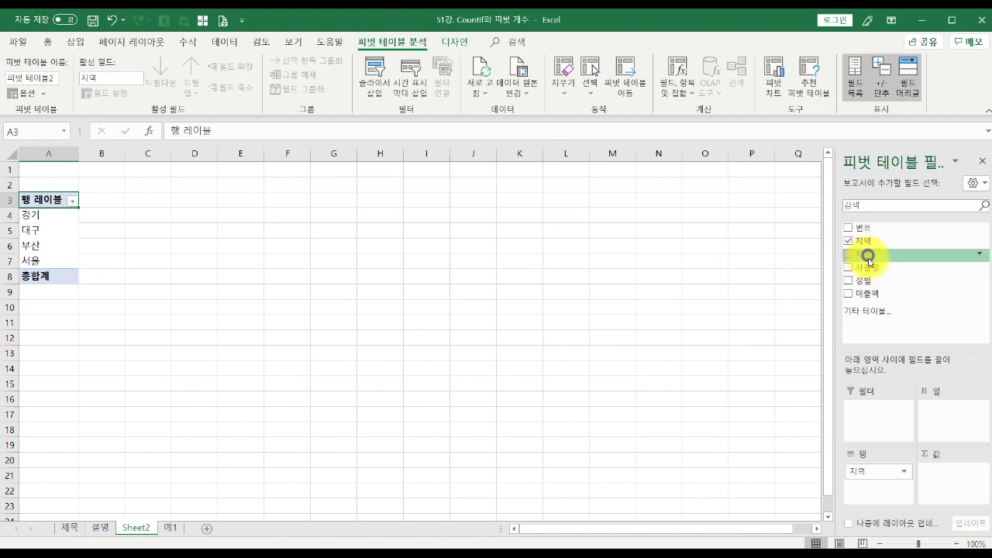
drag(868, 258, 885, 483)
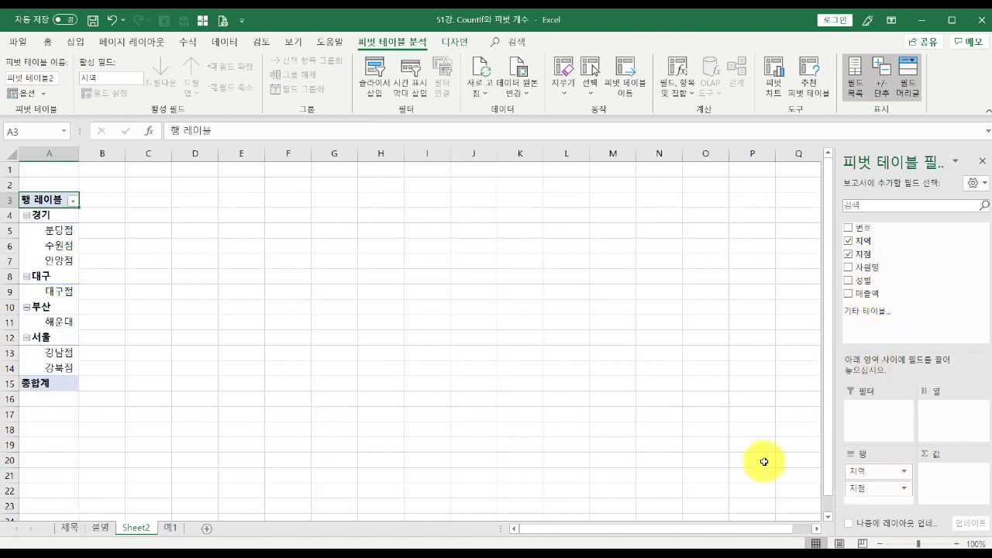
click(49, 216)
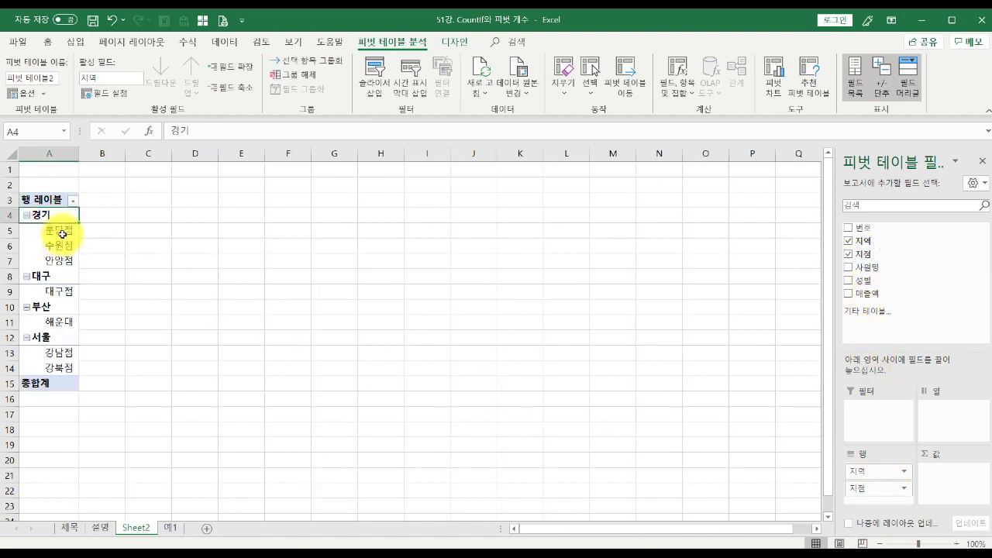
click(60, 339)
click(67, 353)
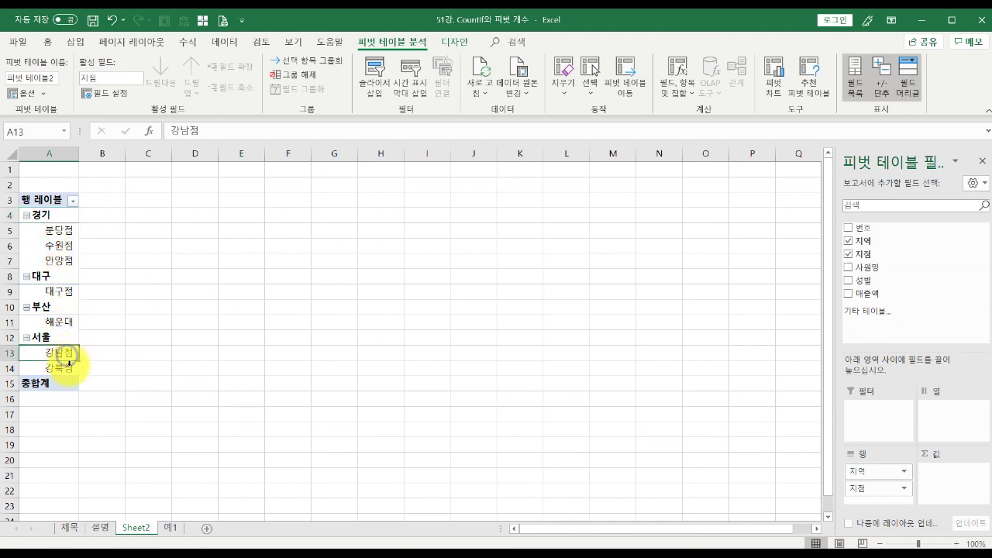
click(64, 369)
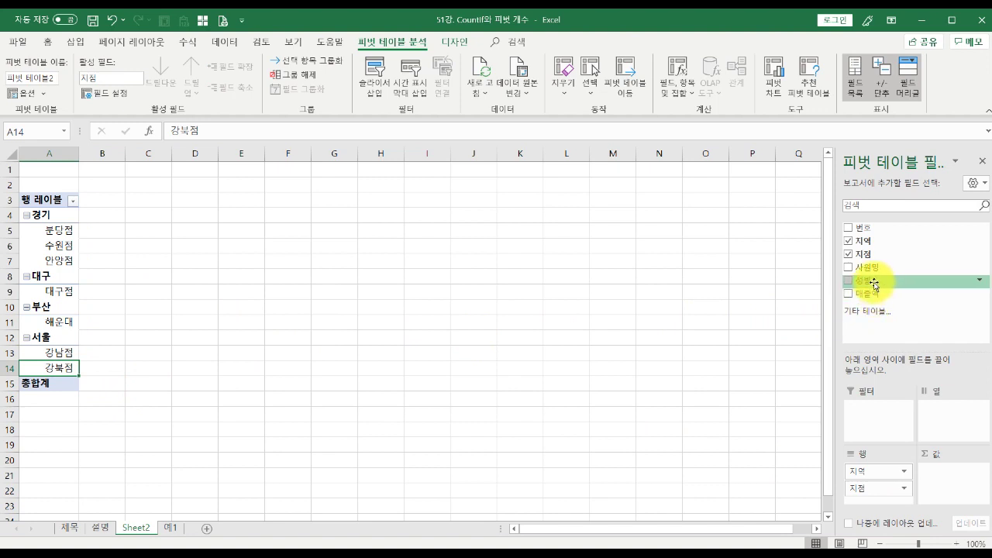
Add the 성별 field to the pivot table's values as a count and examine the counts for the 경기 branches
drag(874, 284, 953, 472)
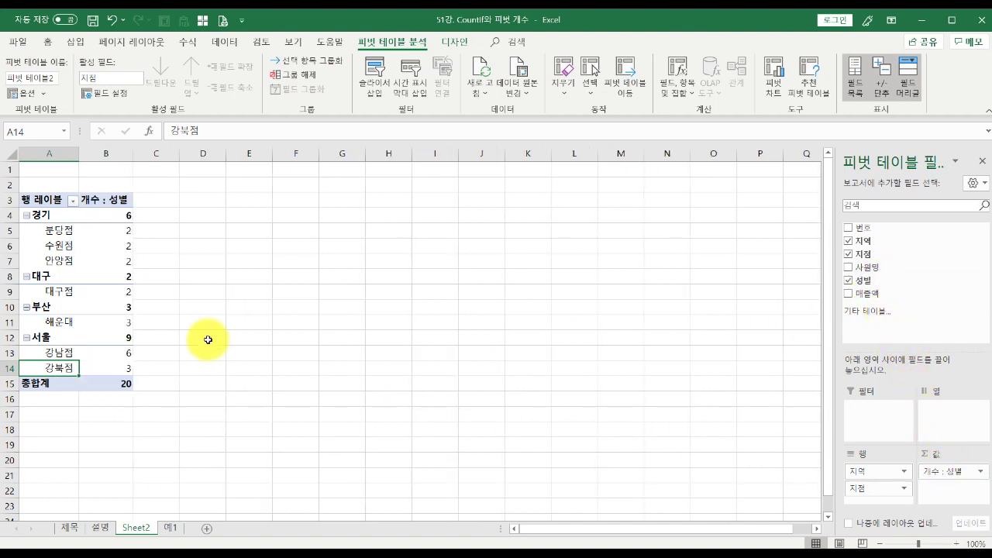
click(122, 232)
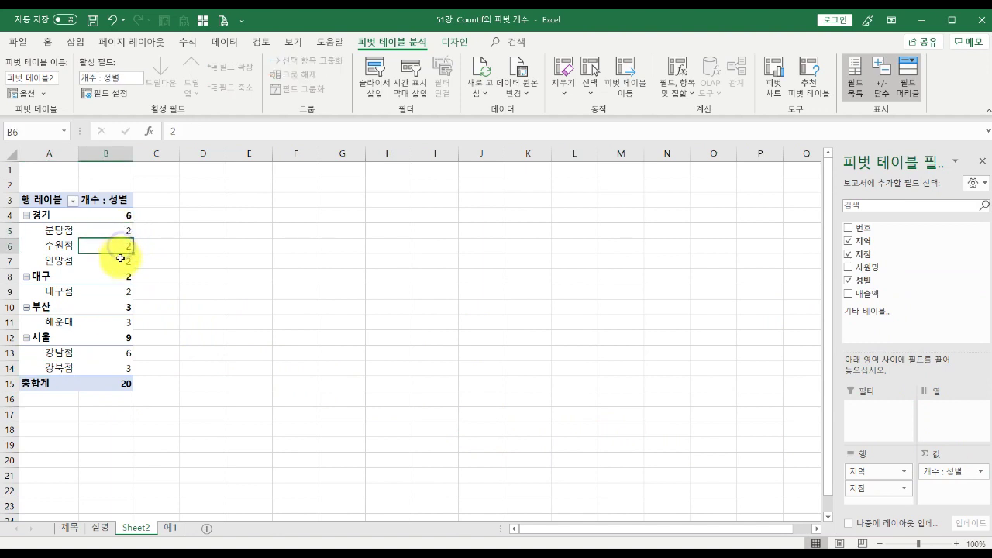
click(120, 261)
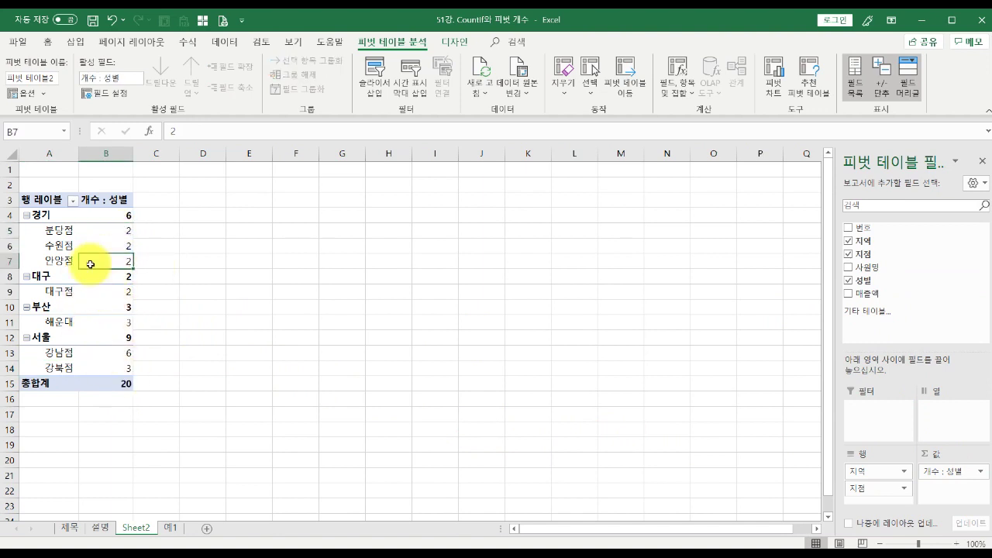
click(115, 233)
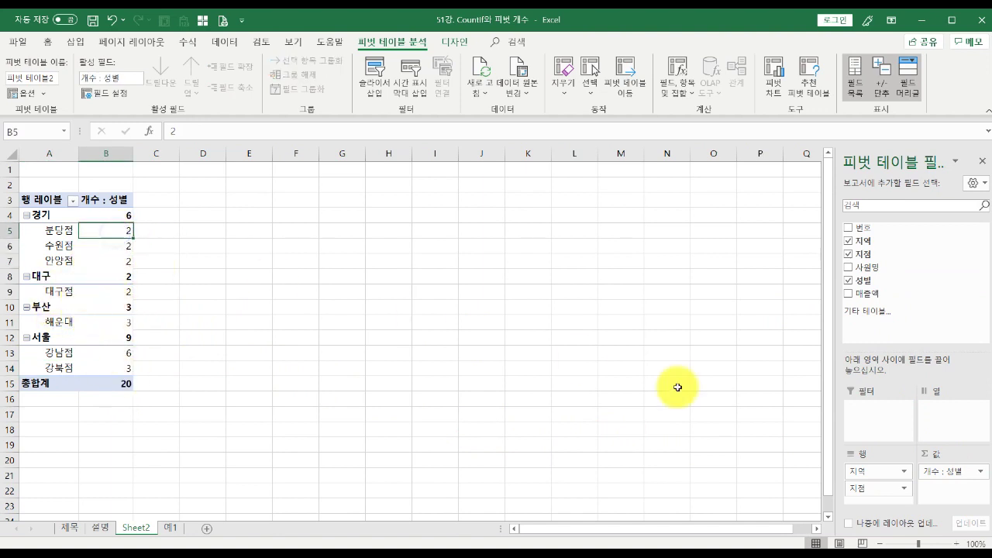
Move the 성별 field from the pivot table's values to its rows, nested beneath 지점
drag(950, 472, 899, 500)
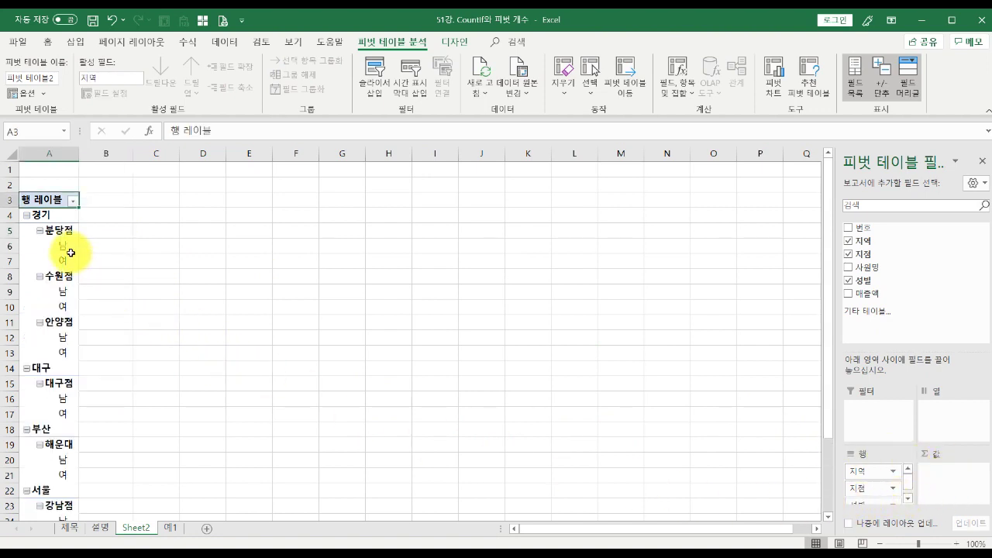
drag(67, 247, 71, 256)
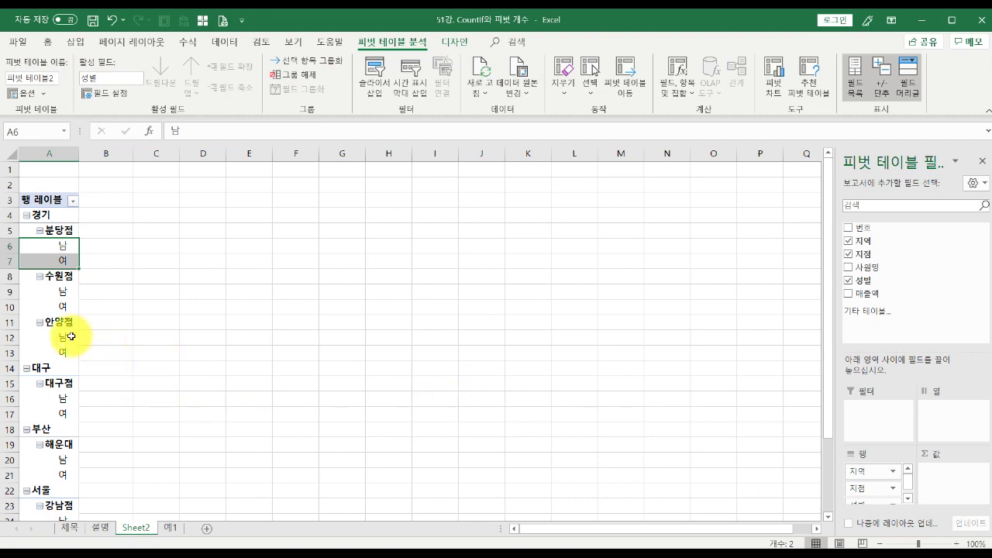
On the 예1 sheet, insert a blank column between 성별 and 매출액 and enter the header COUNT in G3
click(170, 528)
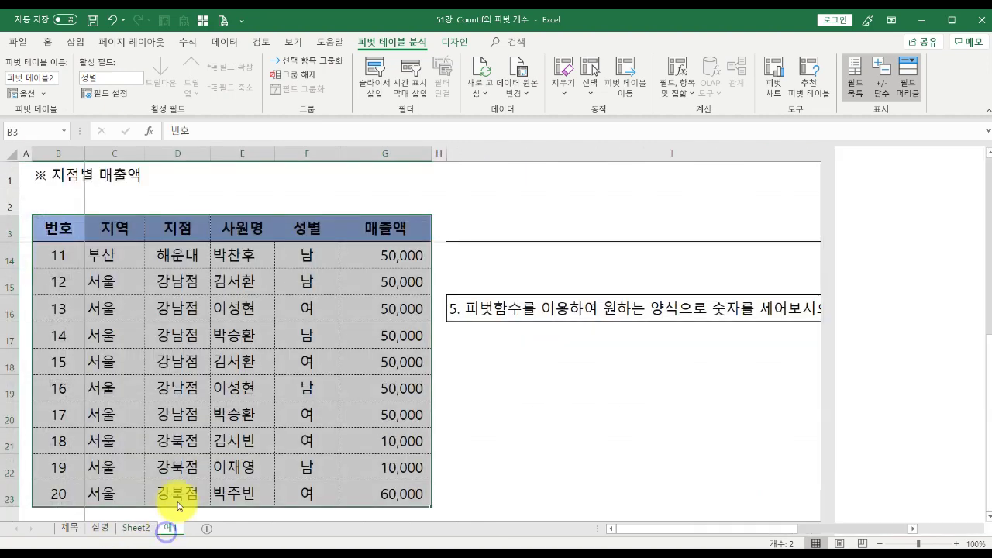
click(337, 333)
scroll(341, 326, up, 3)
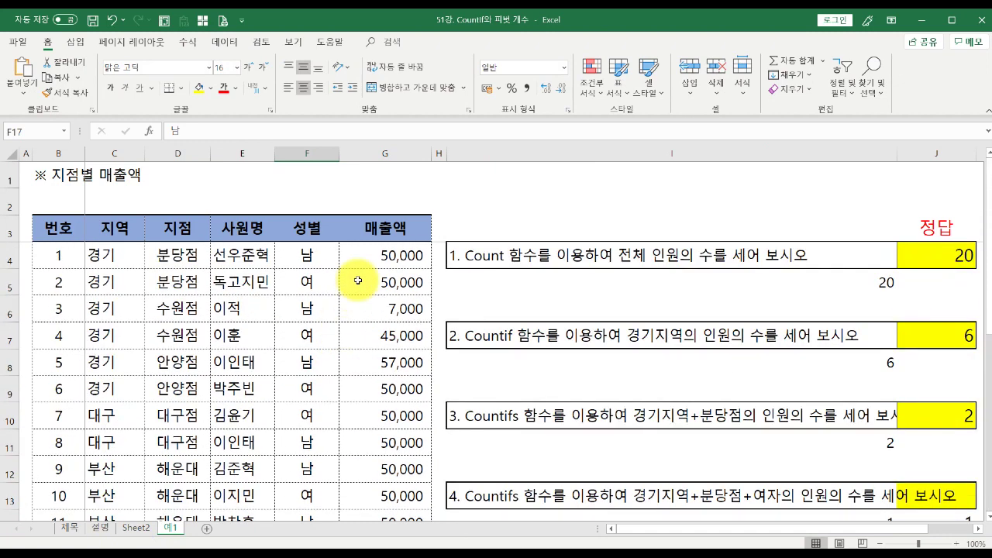
click(376, 154)
right_click(377, 154)
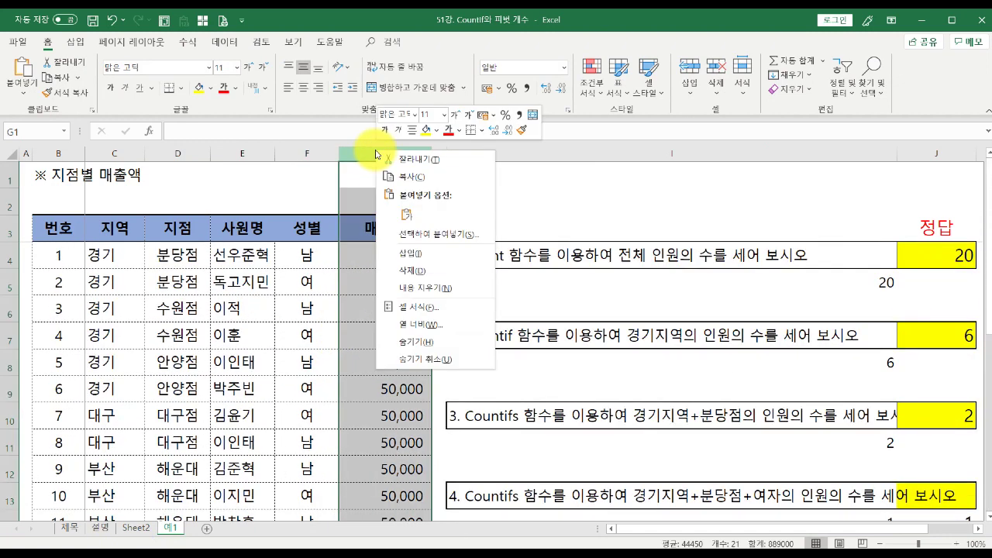
click(411, 253)
click(368, 231)
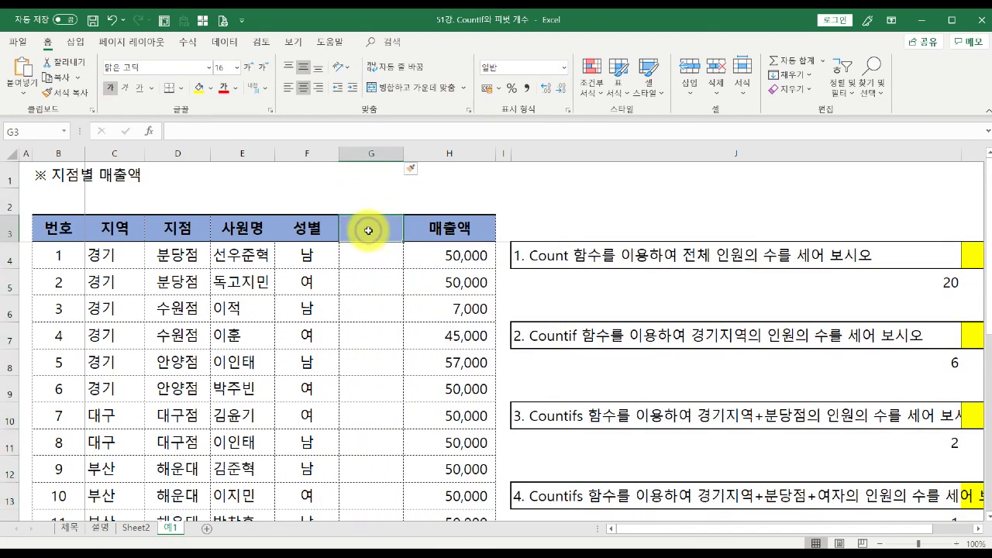
text(COUNT)
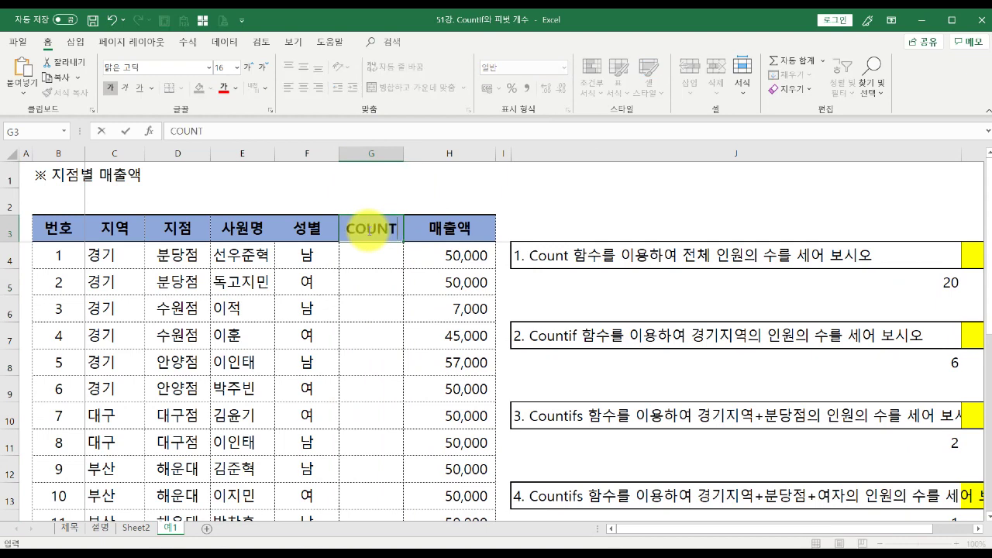
key(Return)
Enter 1 in G4 and G5 and fill it down the COUNT column to the last record in row 23
text(1)
key(Return)
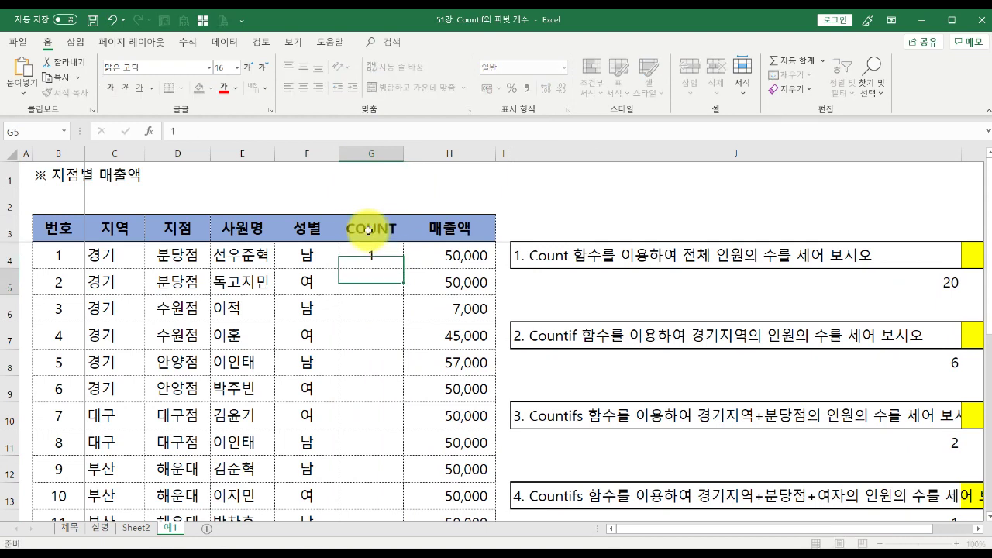
text(1)
key(Return)
drag(374, 252, 397, 287)
double_click(402, 295)
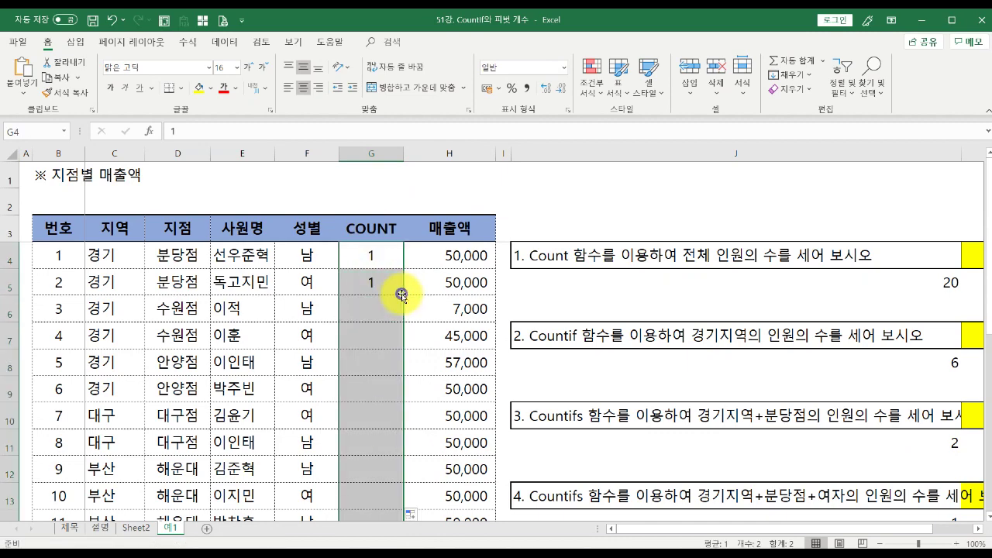
scroll(394, 310, down, 2)
scroll(392, 328, down, 2)
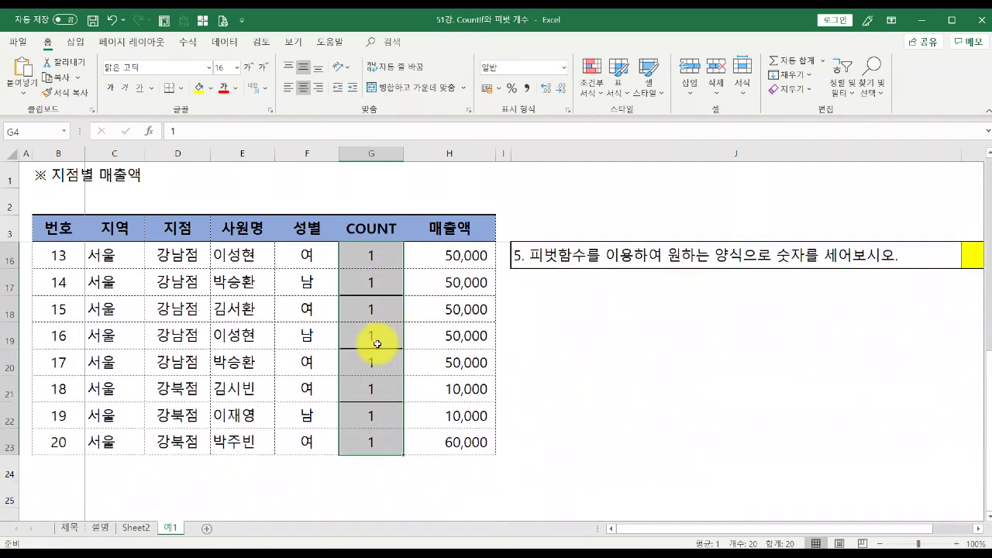
Rename the pivot table's worksheet Sheet2 as PV
click(136, 528)
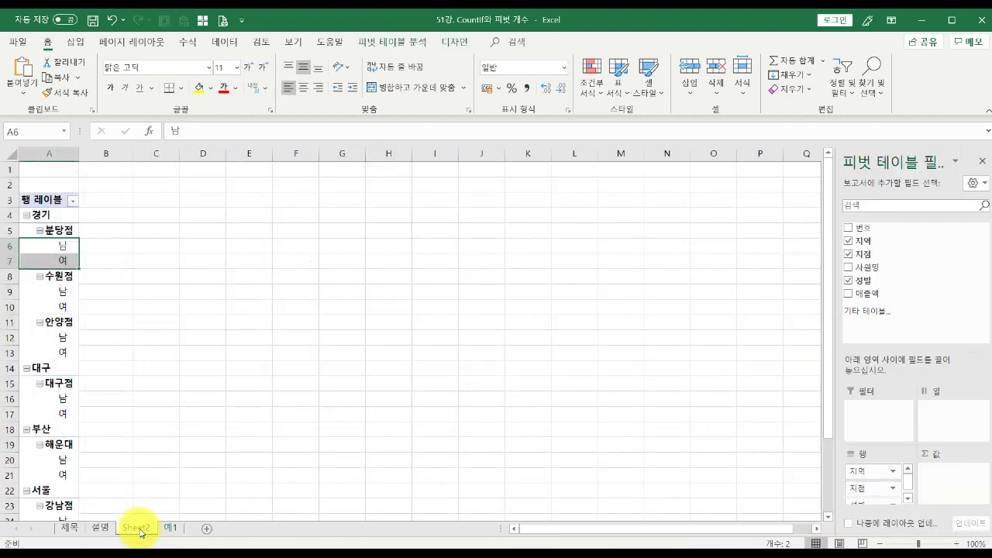
double_click(142, 530)
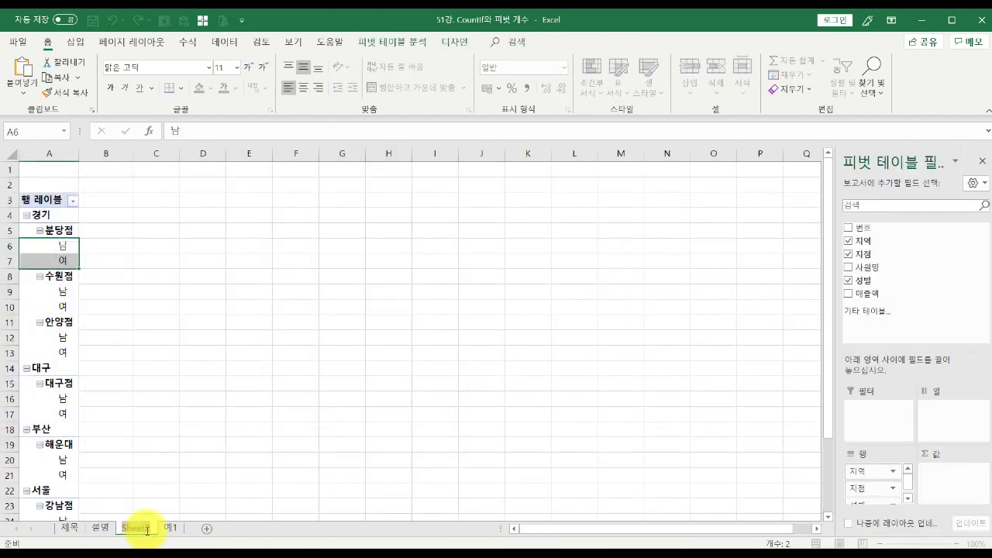
text(PV)
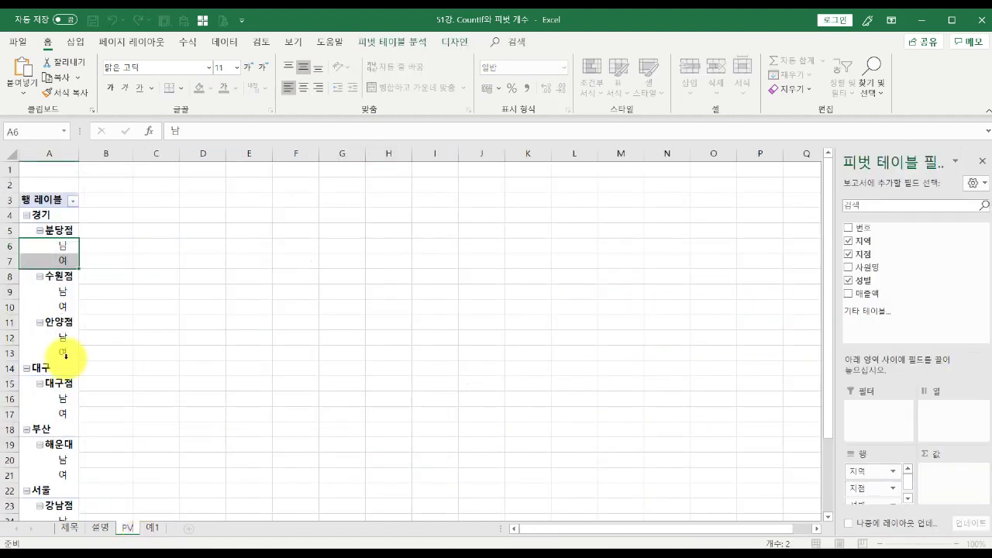
click(44, 291)
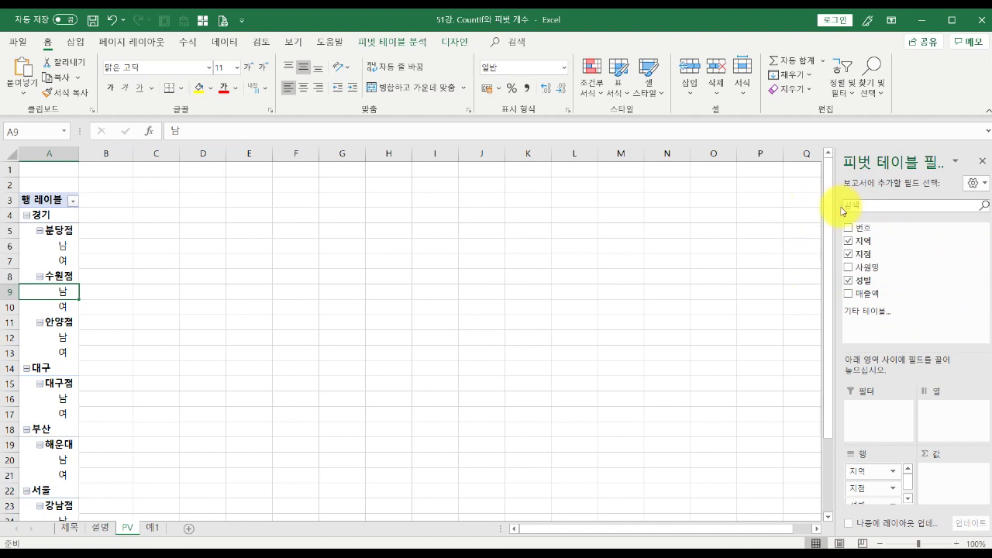
Refresh the pivot table and add the new COUNT field to its values as a sum
right_click(64, 256)
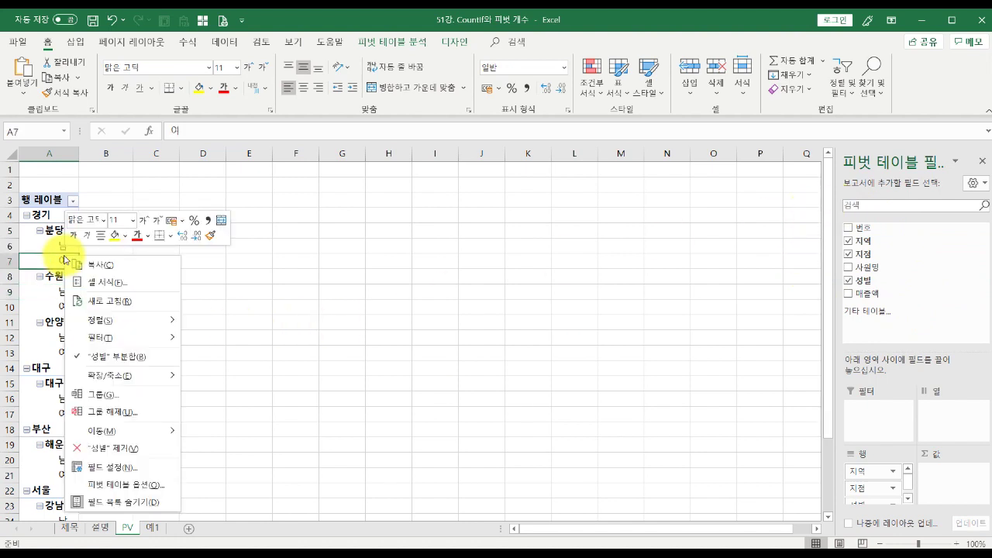
click(108, 302)
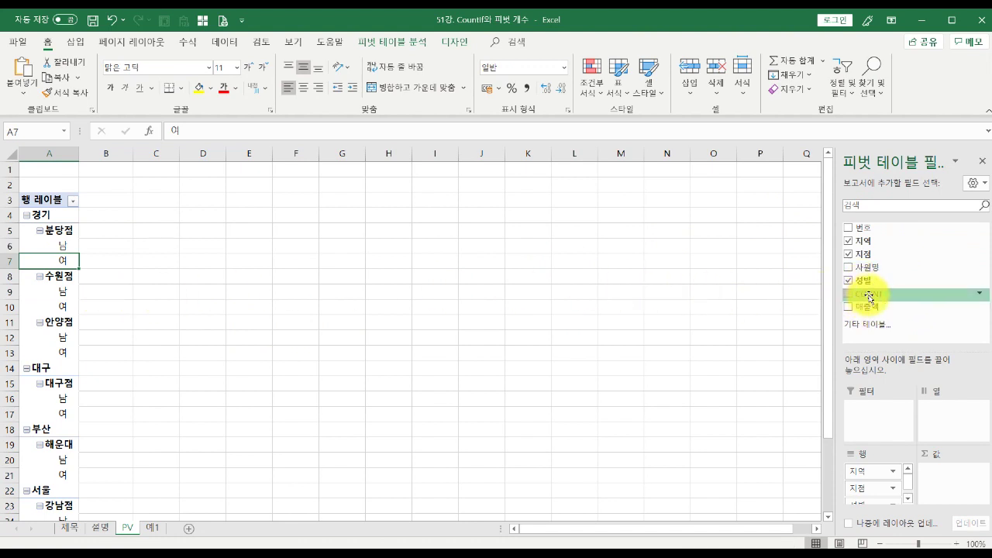
drag(869, 295, 953, 471)
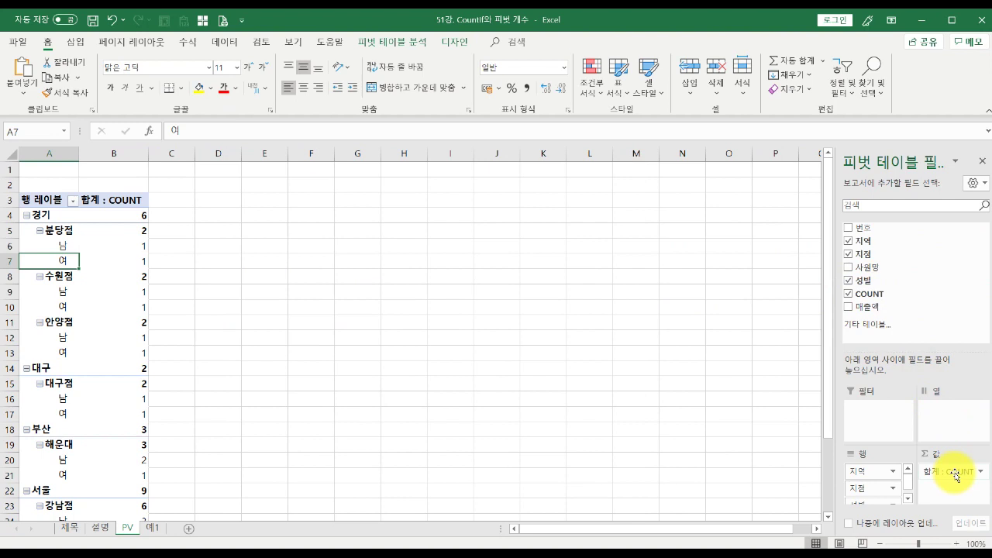
click(117, 250)
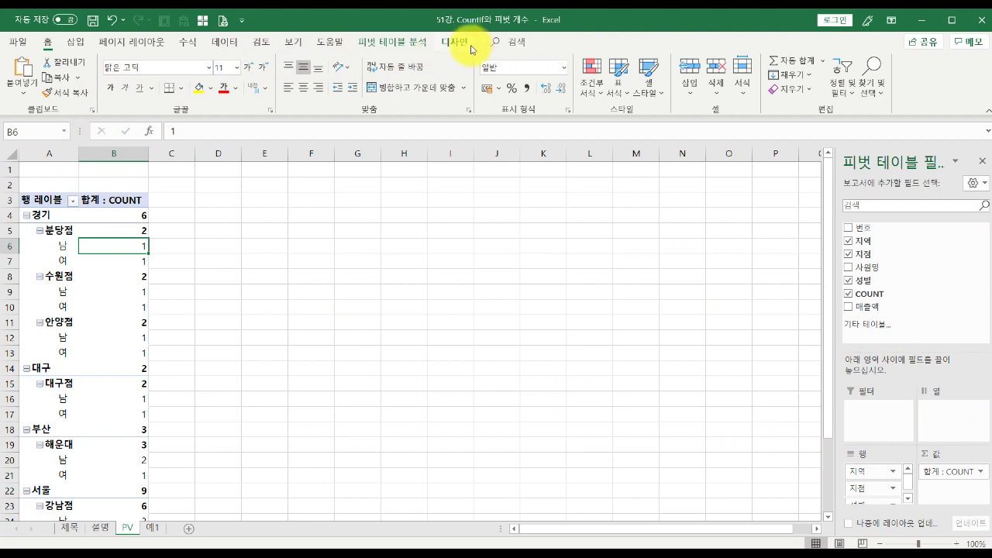
Show the pivot table in tabular form and turn off its subtotals
click(404, 44)
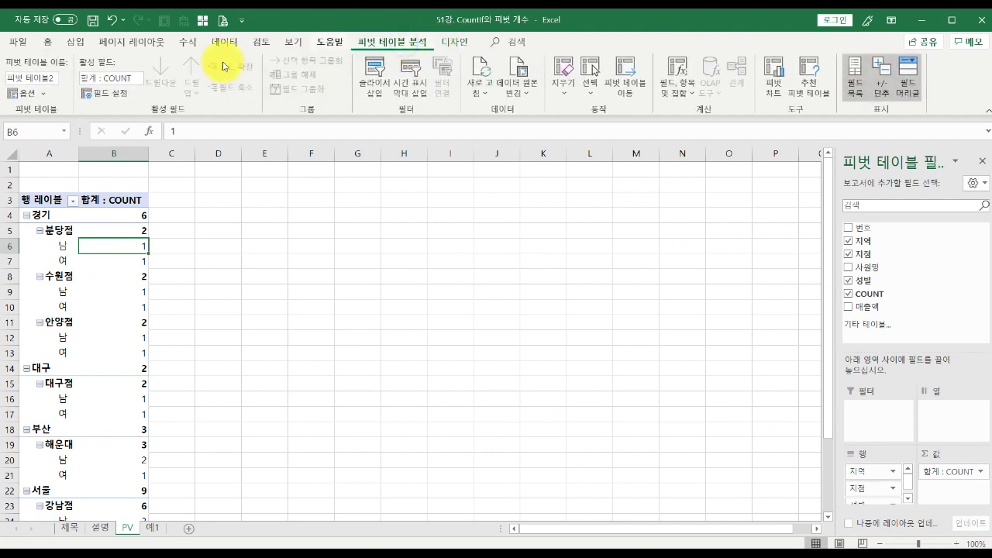
click(455, 42)
click(293, 42)
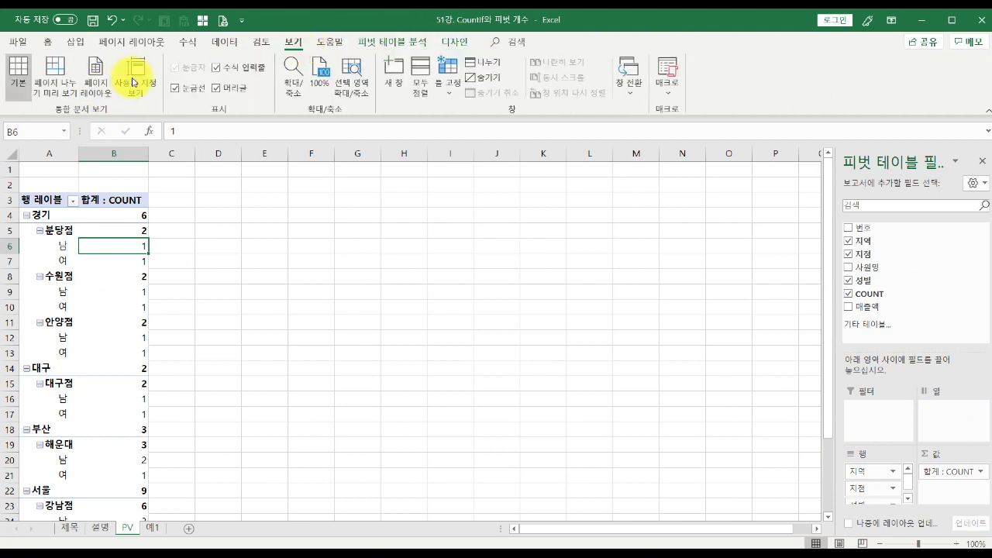
click(454, 42)
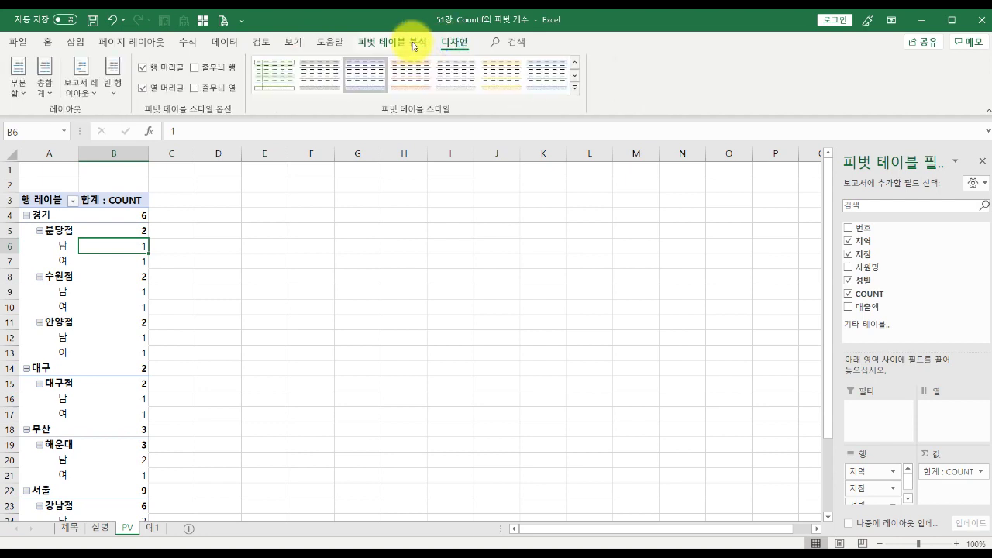
click(87, 96)
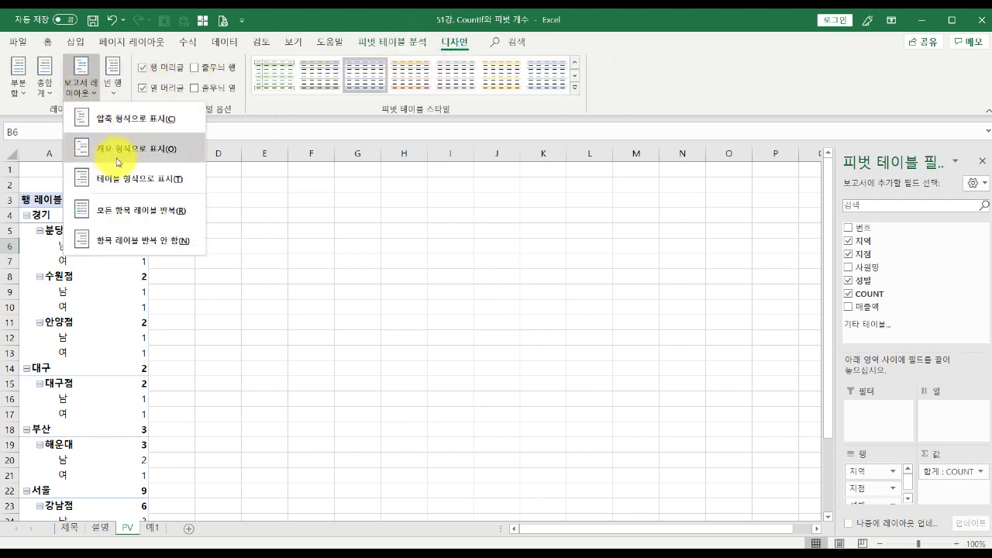
click(130, 178)
click(20, 94)
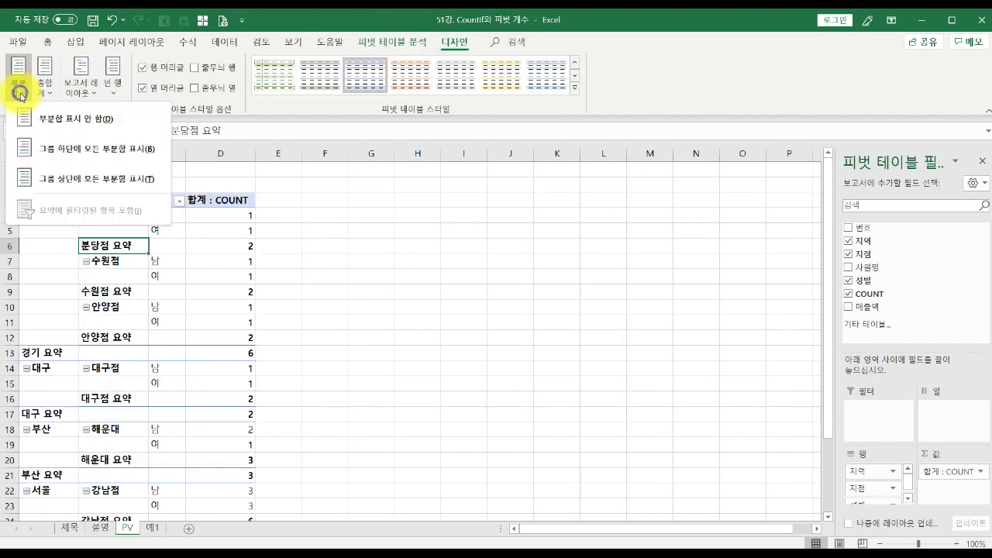
click(37, 118)
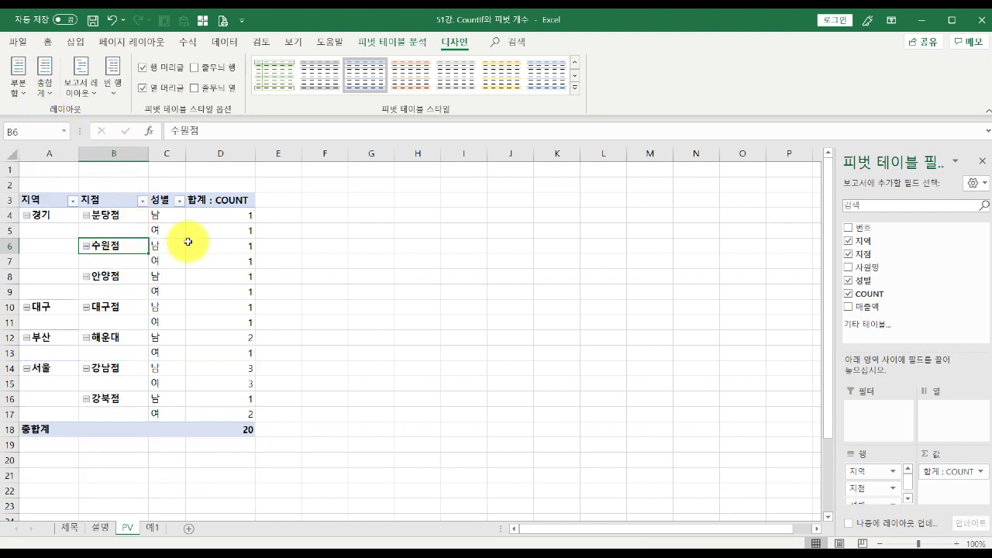
Examine the pivot table's gender rows and summed COUNT value against the COUNT column of the 예1 sheet's source table
click(159, 226)
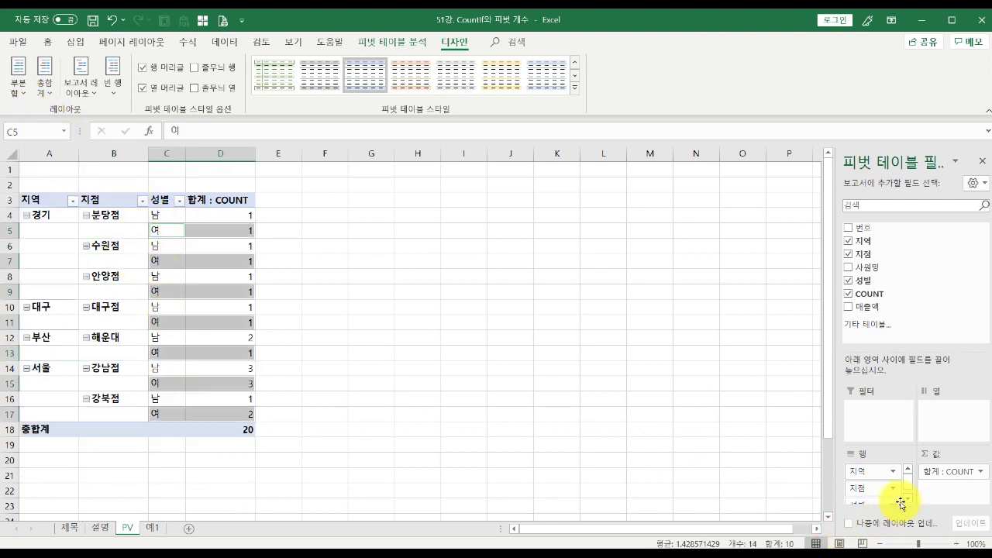
click(946, 471)
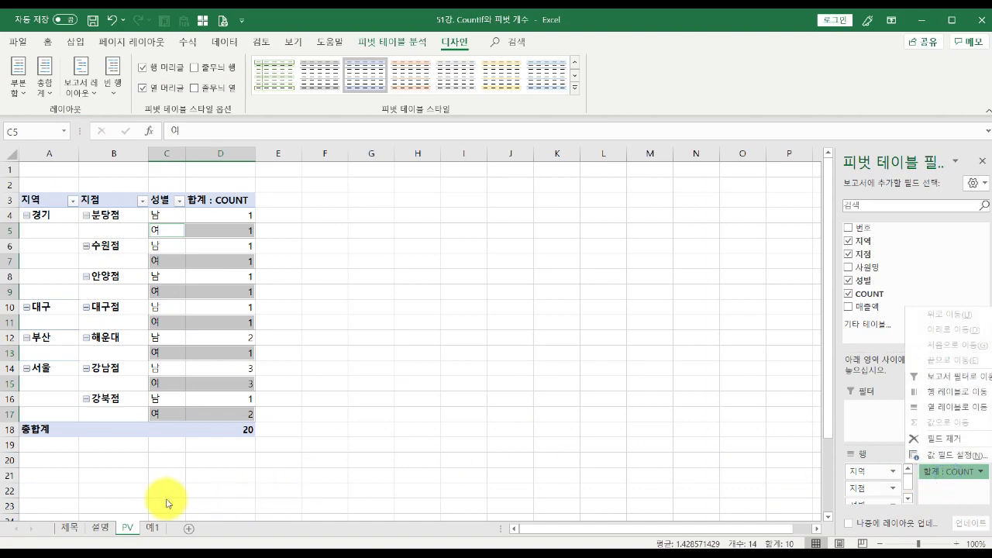
click(103, 527)
click(126, 528)
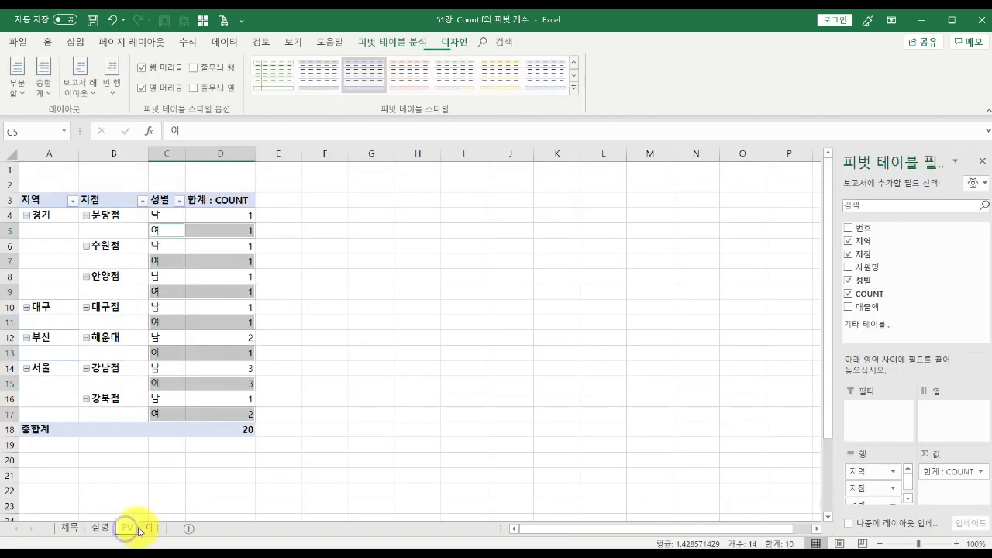
click(151, 528)
click(358, 282)
scroll(363, 295, up, 4)
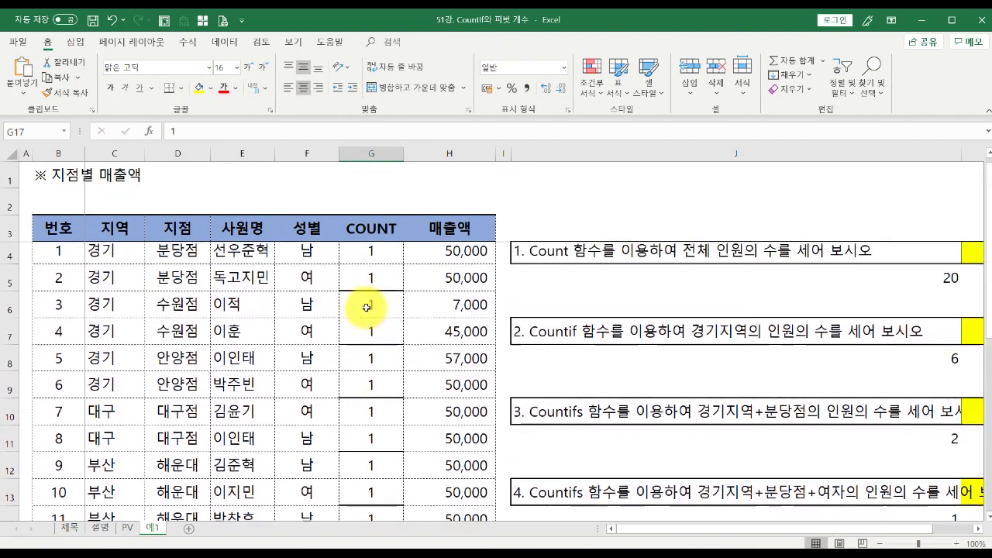
click(311, 256)
click(359, 276)
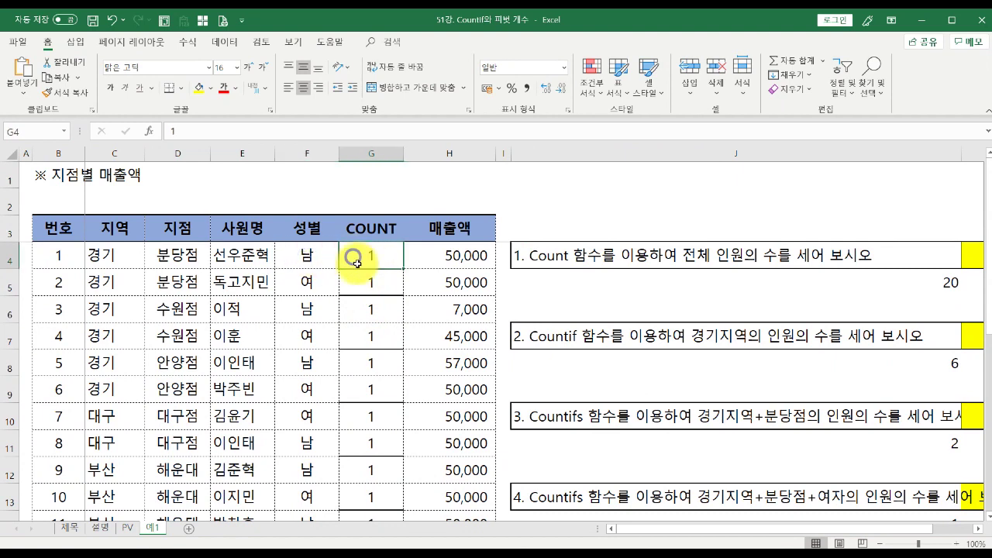
click(128, 528)
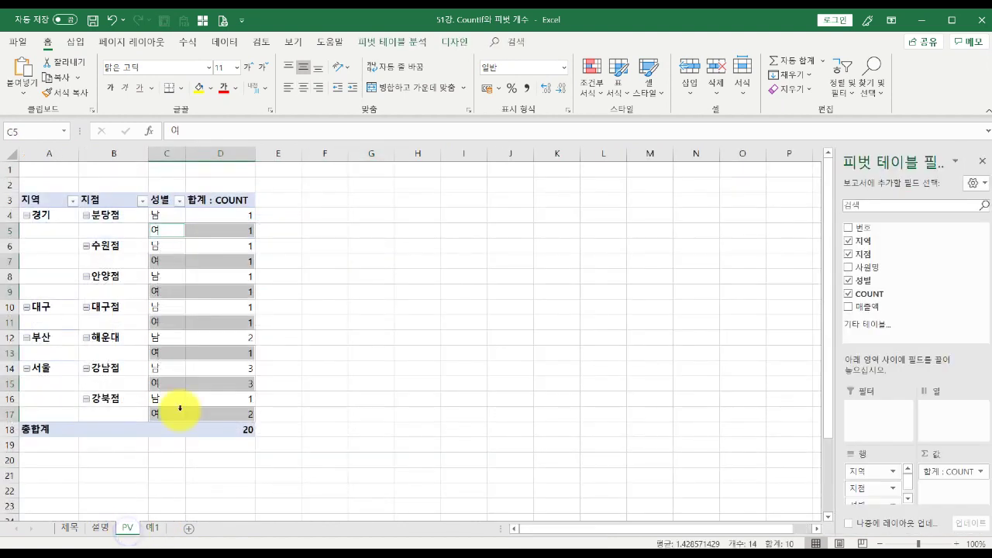
Add the 사원명 field to the pivot table's rows between 지점 and 성별, and widen column C to fit the names
click(155, 308)
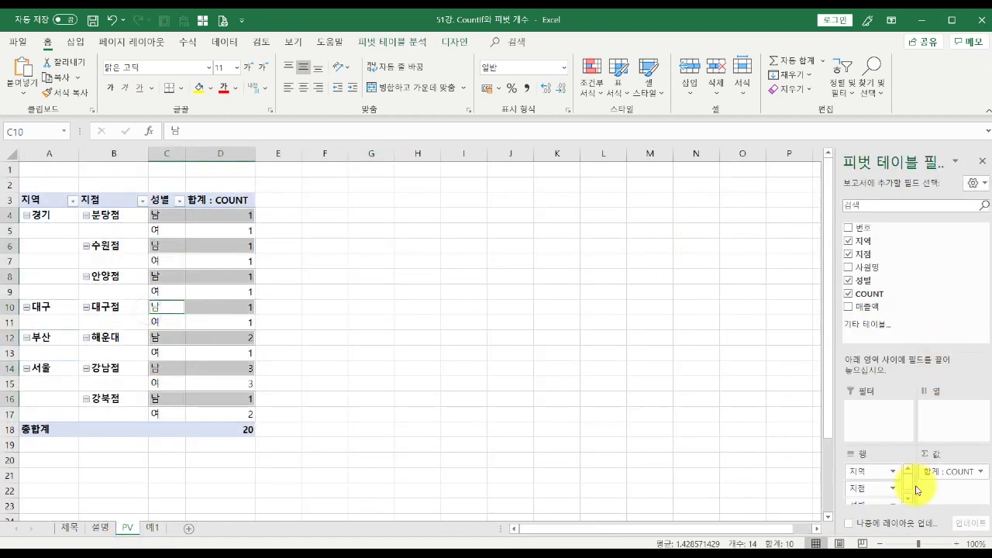
drag(883, 269, 852, 484)
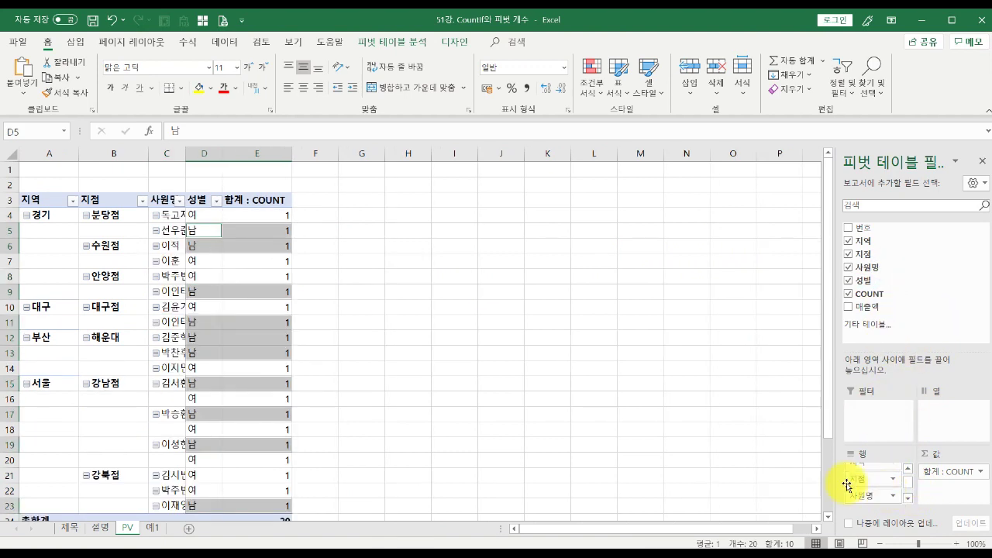
click(265, 307)
drag(186, 150, 227, 149)
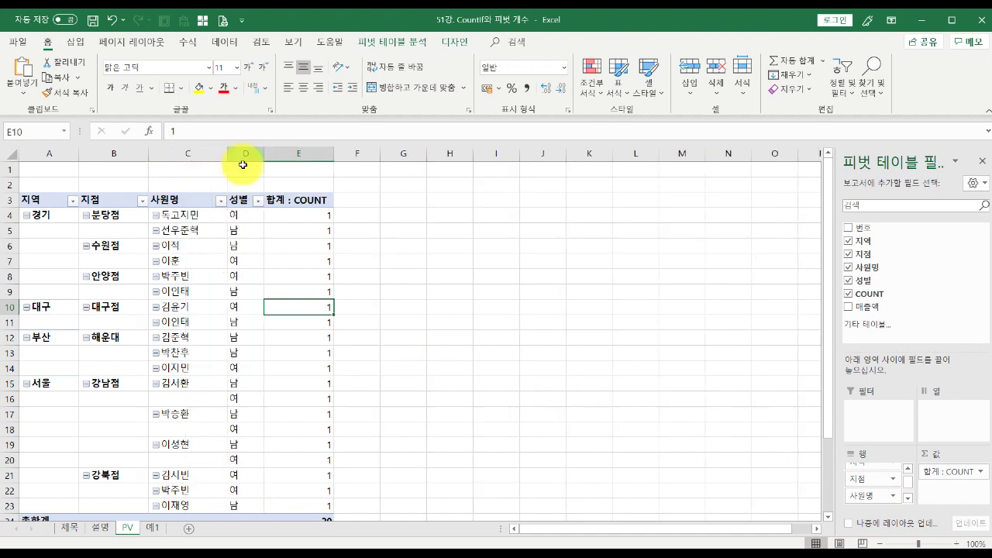
click(255, 247)
Remove the 사원명 and 성별 fields from the pivot table's rows and review the counts per branch
drag(870, 500, 902, 310)
drag(885, 496, 906, 310)
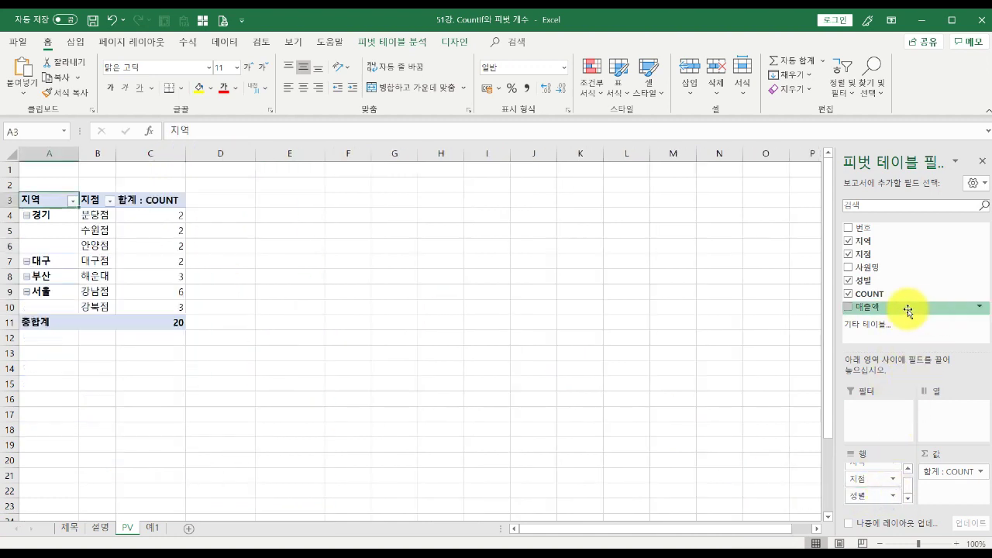
click(166, 216)
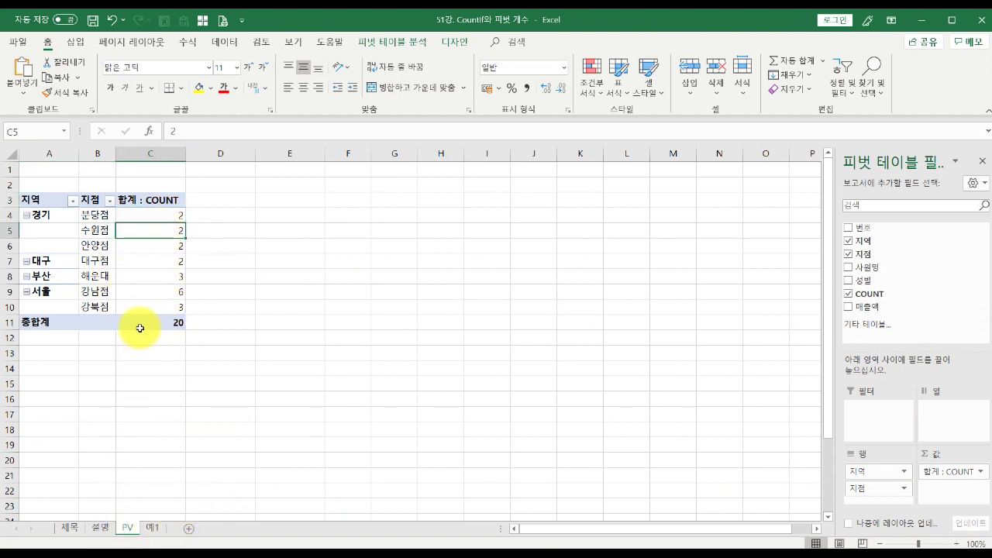
Remove the 지역 field from the pivot table's rows, keeping only 지점, and review the branch counts
drag(87, 277, 155, 277)
drag(850, 472, 853, 288)
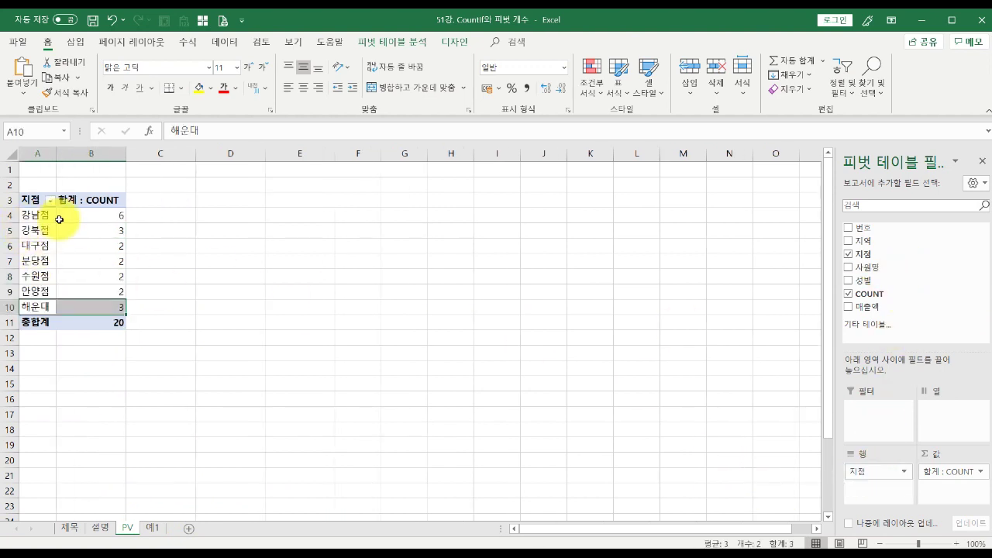
click(89, 215)
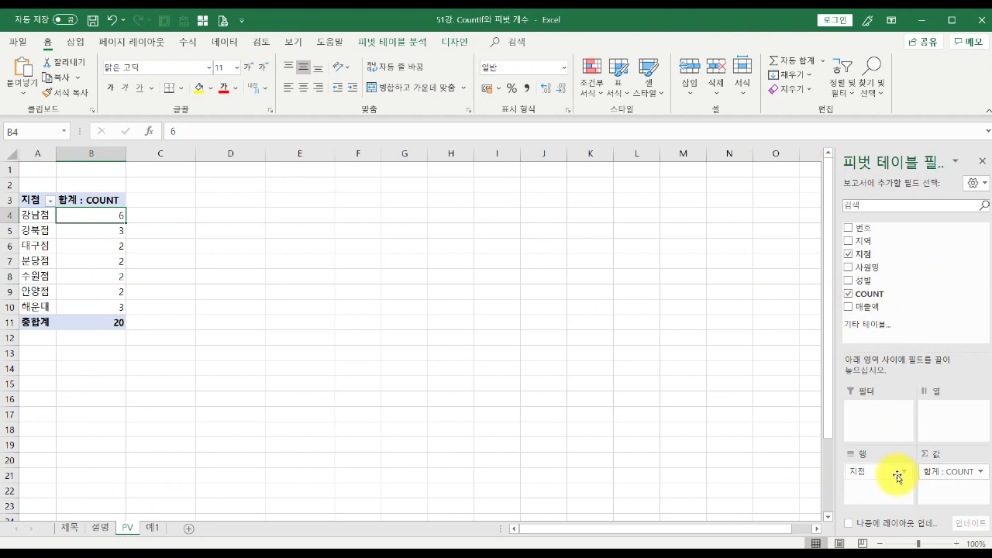
Replace the 지점 field with 지역 in the pivot table's rows and review the counts per region
drag(896, 471, 900, 495)
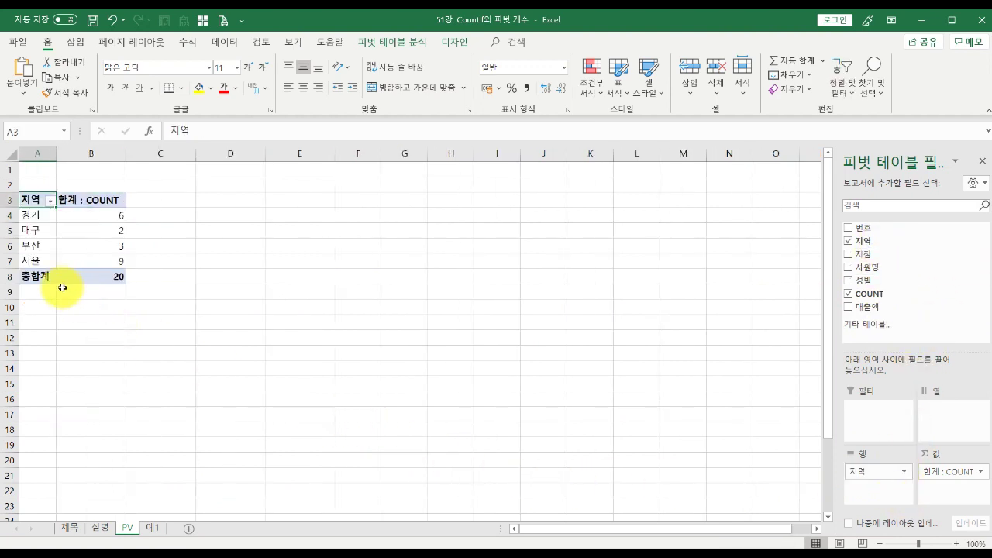
click(79, 217)
click(78, 231)
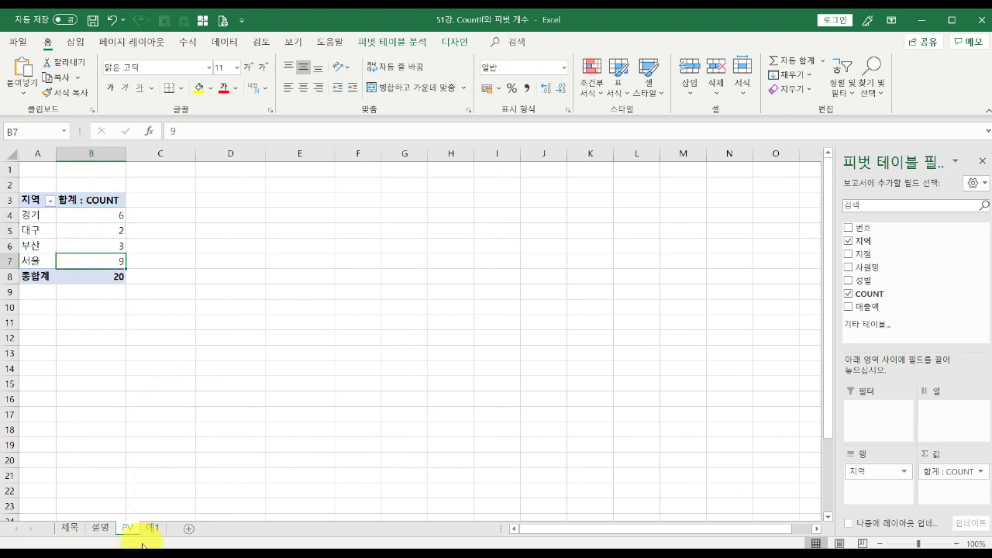
Revisit the 설명 and 제목 sheets and the COUNT exercise on the 예1 sheet, ending on the PV sheet's pivot table
click(101, 528)
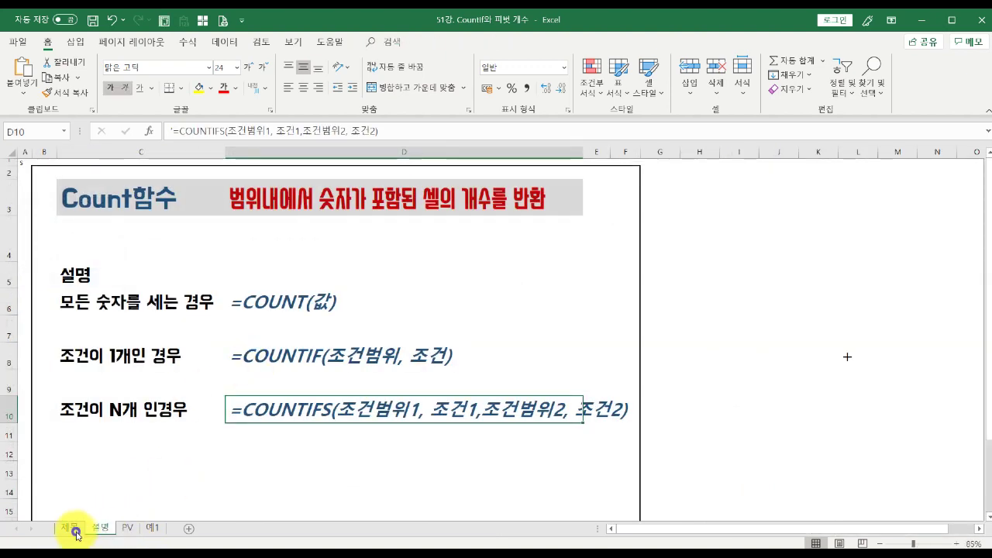
click(71, 528)
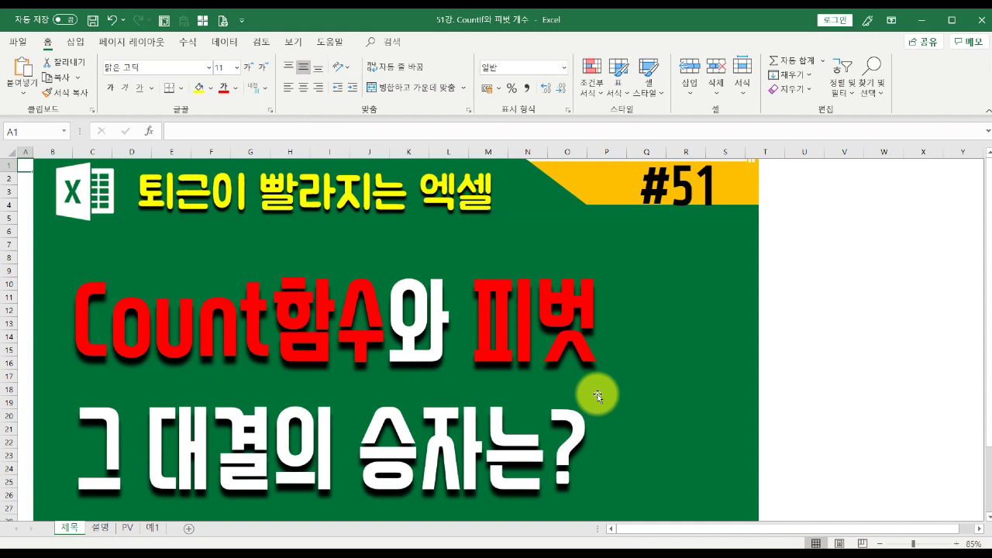
click(152, 528)
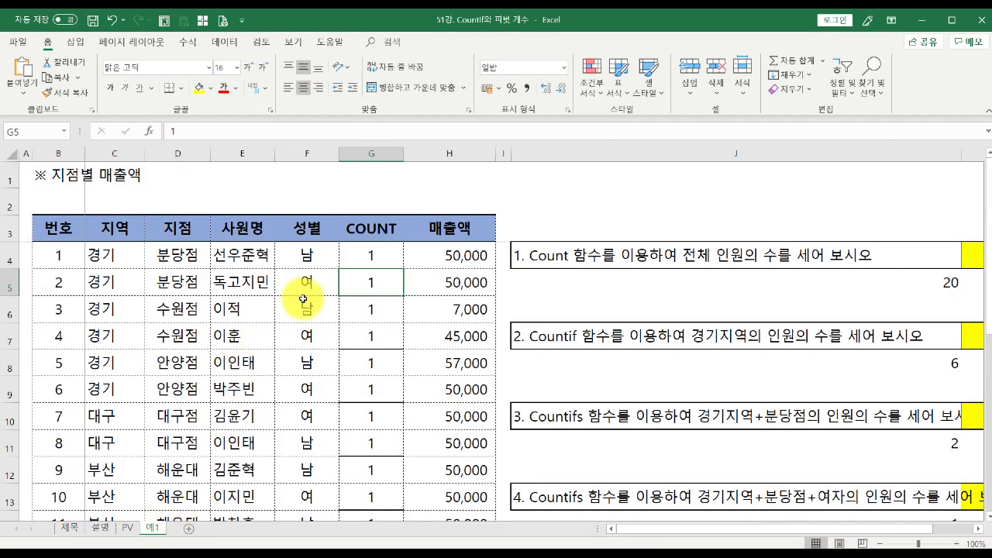
click(764, 249)
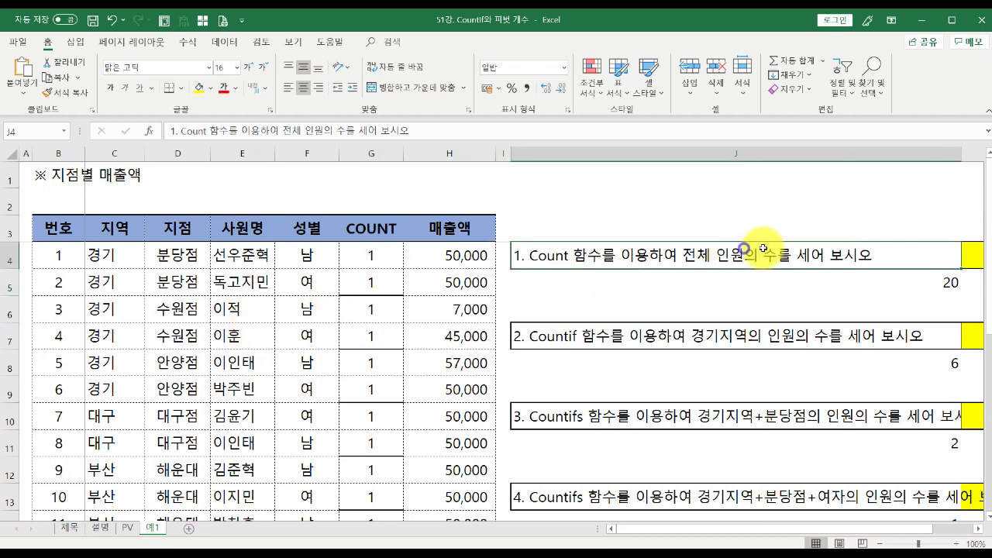
click(128, 528)
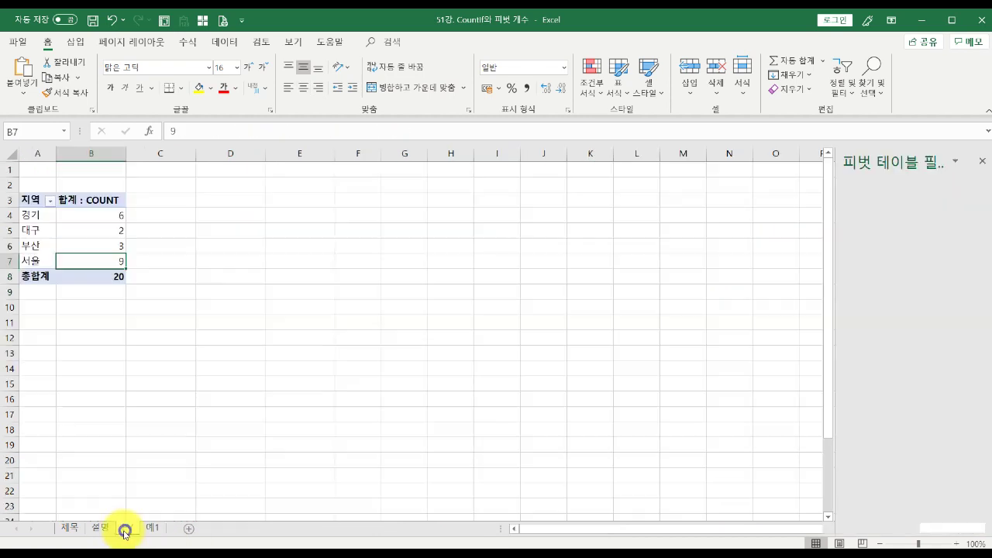